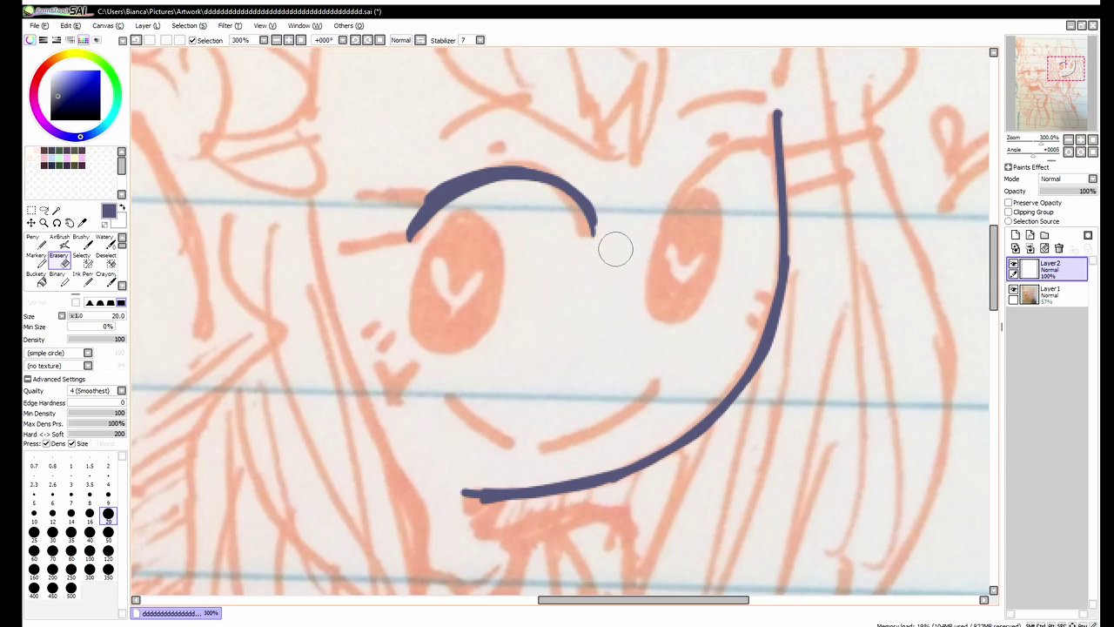
- Thicken the upper lash line of the left eye with the Pen and extend it down to the inner corner
{"action": "key", "text": "n"}
{"action": "left_click_drag", "start_coordinate": [557, 187], "coordinate": [588, 237]}
{"action": "scroll", "coordinate": [565, 179], "scroll_direction": "up", "scroll_amount": 1}
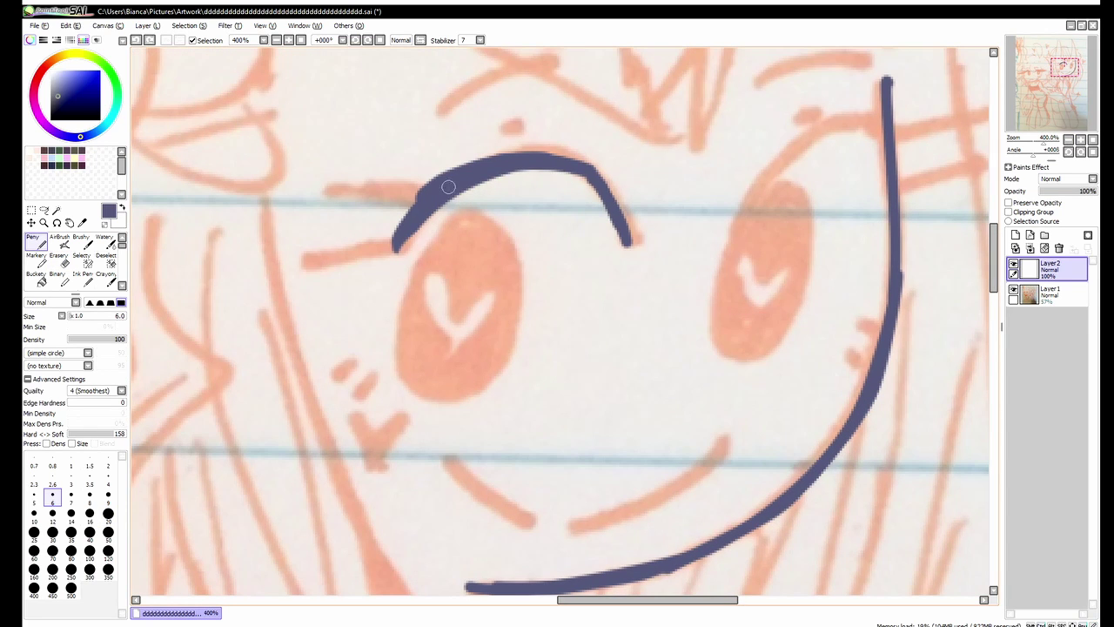
{"action": "mouse_move", "coordinate": [444, 187]}
{"action": "left_mouse_down"}
{"action": "mouse_move", "coordinate": [628, 240]}
{"action": "mouse_move", "coordinate": [565, 170]}
{"action": "mouse_move", "coordinate": [632, 243]}
{"action": "left_mouse_up"}
- Clean up and taper the left eye's upper lash line, and ink two straight lashes at its outer end
{"action": "key", "text": "e"}
{"action": "key", "text": "n"}
{"action": "key", "text": "e"}
{"action": "left_click_drag", "start_coordinate": [367, 206], "coordinate": [522, 167]}
{"action": "key", "text": "n"}
{"action": "mouse_move", "coordinate": [397, 252]}
{"action": "left_mouse_down"}
{"action": "mouse_move", "coordinate": [432, 207]}
{"action": "mouse_move", "coordinate": [548, 172]}
{"action": "mouse_move", "coordinate": [607, 189]}
{"action": "left_mouse_up"}
{"action": "key", "text": "ctrl+z"}
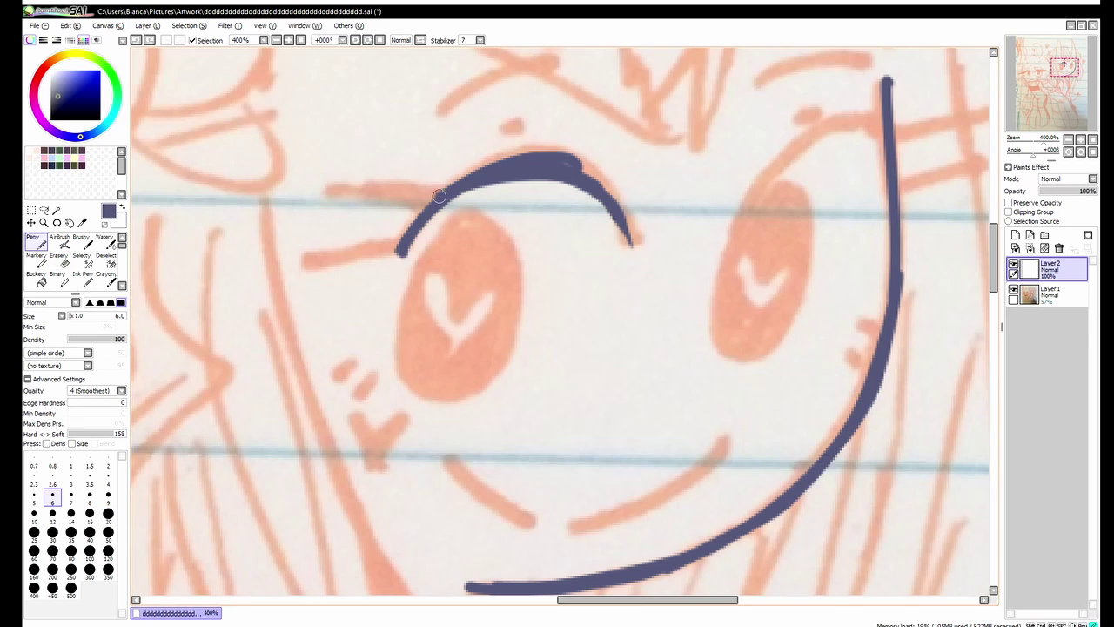
{"action": "key", "text": "ctrl+y"}
{"action": "left_click_drag", "start_coordinate": [402, 251], "coordinate": [298, 259]}
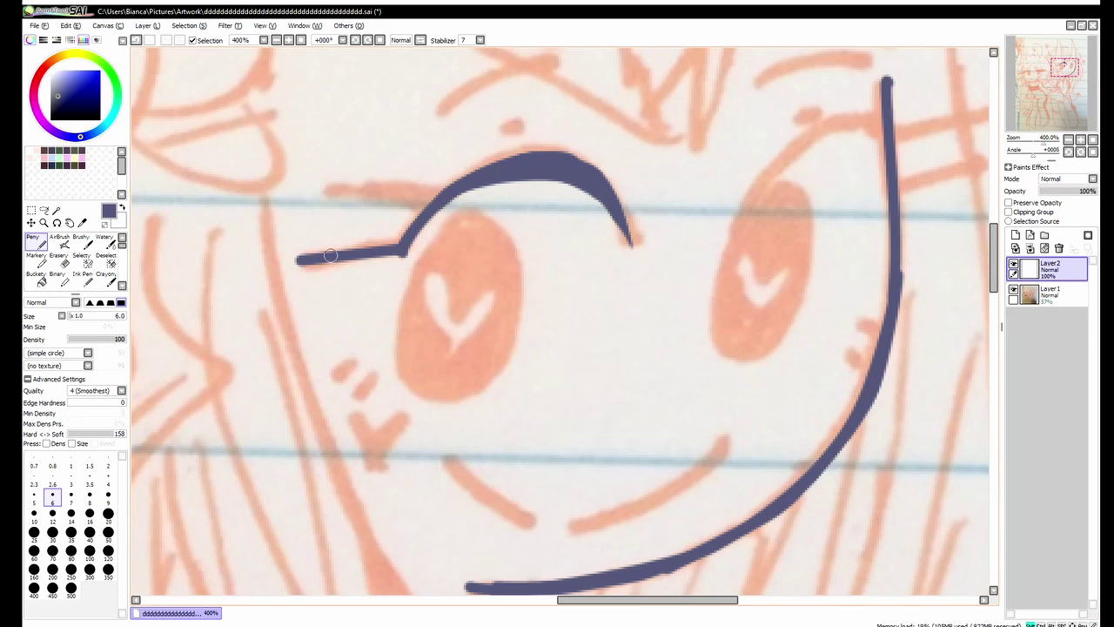
{"action": "left_click_drag", "start_coordinate": [438, 193], "coordinate": [328, 195]}
- Outline the left eye's oval iris and fill it solid, leaving the V-shaped heart highlight empty
{"action": "left_click_drag", "start_coordinate": [429, 248], "coordinate": [435, 398]}
{"action": "mouse_move", "coordinate": [419, 252]}
{"action": "left_mouse_down"}
{"action": "mouse_move", "coordinate": [485, 380]}
{"action": "mouse_move", "coordinate": [470, 219]}
{"action": "mouse_move", "coordinate": [522, 314]}
{"action": "left_mouse_up"}
{"action": "left_click_drag", "start_coordinate": [496, 228], "coordinate": [445, 218]}
{"action": "left_click_drag", "start_coordinate": [427, 330], "coordinate": [466, 373]}
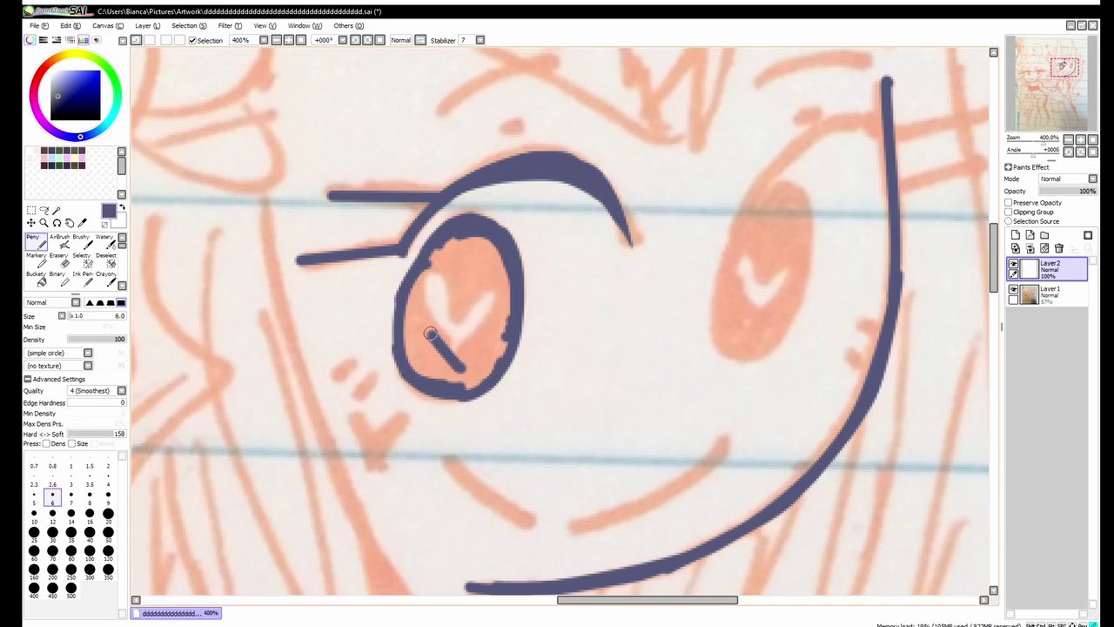
{"action": "key", "text": "ctrl+z"}
{"action": "left_click_drag", "start_coordinate": [451, 303], "coordinate": [455, 351]}
{"action": "mouse_move", "coordinate": [455, 352]}
{"action": "left_mouse_down"}
{"action": "mouse_move", "coordinate": [508, 299]}
{"action": "mouse_move", "coordinate": [503, 313]}
{"action": "mouse_move", "coordinate": [414, 307]}
{"action": "left_mouse_up"}
{"action": "key", "text": "ctrl+z"}
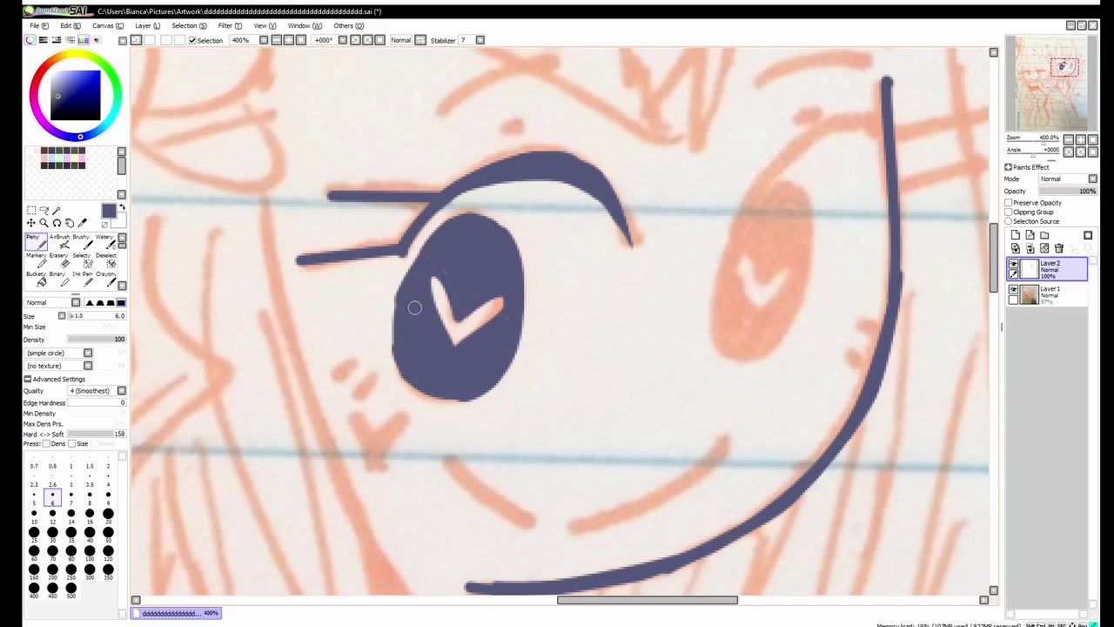
{"action": "mouse_move", "coordinate": [497, 315]}
{"action": "left_mouse_down"}
{"action": "mouse_move", "coordinate": [396, 357]}
{"action": "mouse_move", "coordinate": [426, 242]}
{"action": "left_mouse_up"}
{"action": "key", "text": "ctrl+z"}
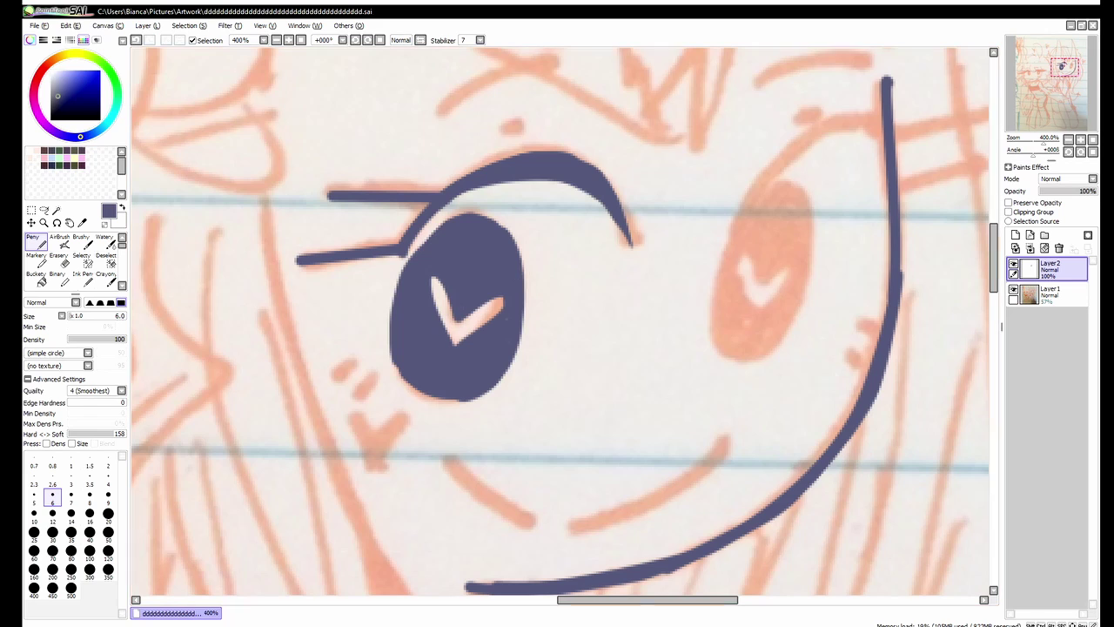
- Outline and fill the right eye's iris, keeping its small heart-shaped highlight empty
{"action": "mouse_move", "coordinate": [735, 228]}
{"action": "left_mouse_down"}
{"action": "mouse_move", "coordinate": [869, 122]}
{"action": "mouse_move", "coordinate": [895, 148]}
{"action": "mouse_move", "coordinate": [727, 266]}
{"action": "mouse_move", "coordinate": [809, 216]}
{"action": "left_mouse_up"}
{"action": "key", "text": "ctrl+z"}
{"action": "key", "text": "ctrl+y"}
{"action": "mouse_move", "coordinate": [744, 261]}
{"action": "left_mouse_down"}
{"action": "mouse_move", "coordinate": [766, 322]}
{"action": "mouse_move", "coordinate": [787, 330]}
{"action": "left_mouse_up"}
{"action": "left_click", "coordinate": [36, 273]}
{"action": "key", "text": "n"}
- Ink the right eye's thick upper lash line and two short lashes extending past the face outline
{"action": "left_click_drag", "start_coordinate": [763, 199], "coordinate": [875, 137]}
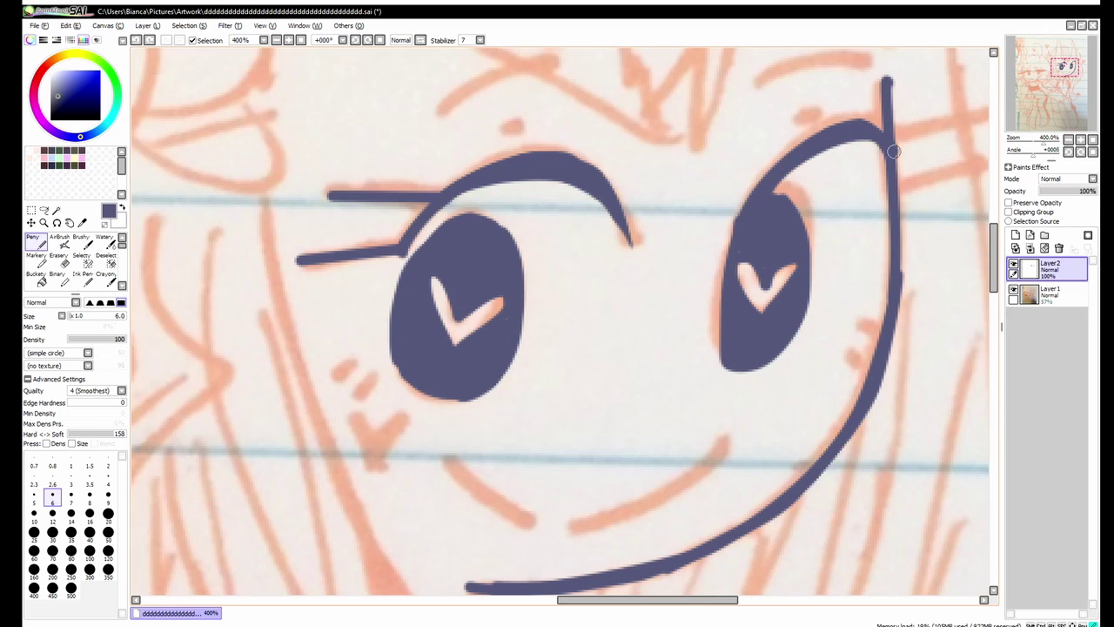
{"action": "left_click_drag", "start_coordinate": [805, 159], "coordinate": [868, 140]}
{"action": "left_click_drag", "start_coordinate": [897, 207], "coordinate": [970, 189]}
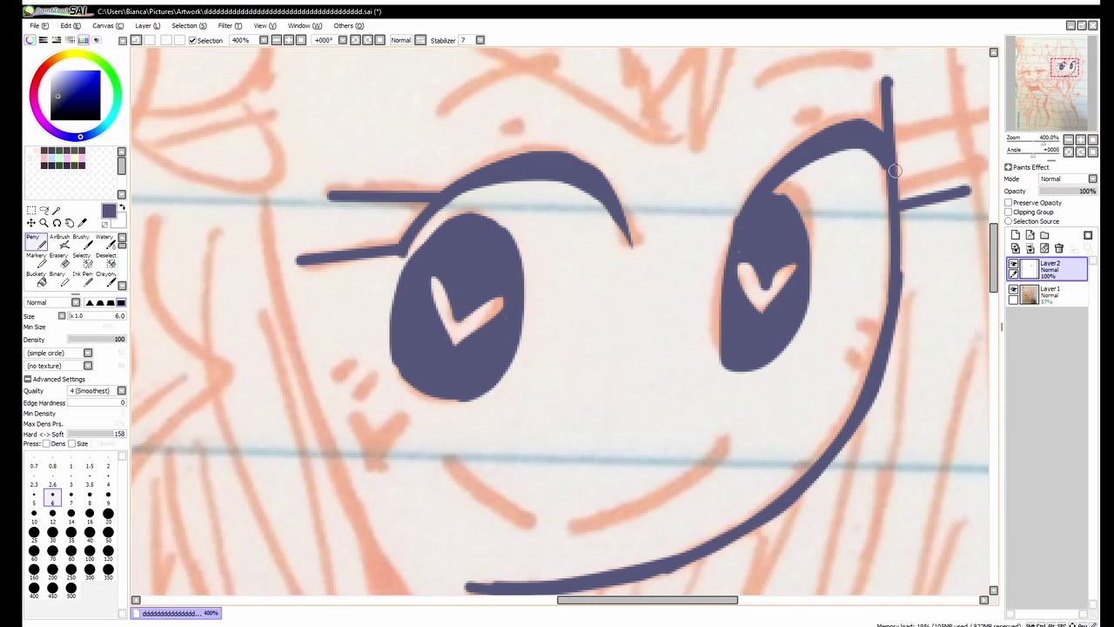
{"action": "left_click_drag", "start_coordinate": [888, 178], "coordinate": [953, 158]}
- Ink the two-part smile, the short cheek marks on both sides, and the small solid heart on the left cheek
{"action": "mouse_move", "coordinate": [449, 455]}
{"action": "left_mouse_down"}
{"action": "mouse_move", "coordinate": [553, 522]}
{"action": "mouse_move", "coordinate": [733, 443]}
{"action": "left_mouse_up"}
{"action": "left_click_drag", "start_coordinate": [336, 369], "coordinate": [372, 393]}
{"action": "left_click_drag", "start_coordinate": [883, 327], "coordinate": [855, 366]}
{"action": "left_click_drag", "start_coordinate": [351, 435], "coordinate": [376, 463]}
{"action": "left_click_drag", "start_coordinate": [400, 436], "coordinate": [389, 451]}
- Ink eyelid creases and curved eyebrows above both eyes, and save the file
{"action": "left_click_drag", "start_coordinate": [775, 147], "coordinate": [827, 117]}
{"action": "left_click_drag", "start_coordinate": [553, 132], "coordinate": [616, 179]}
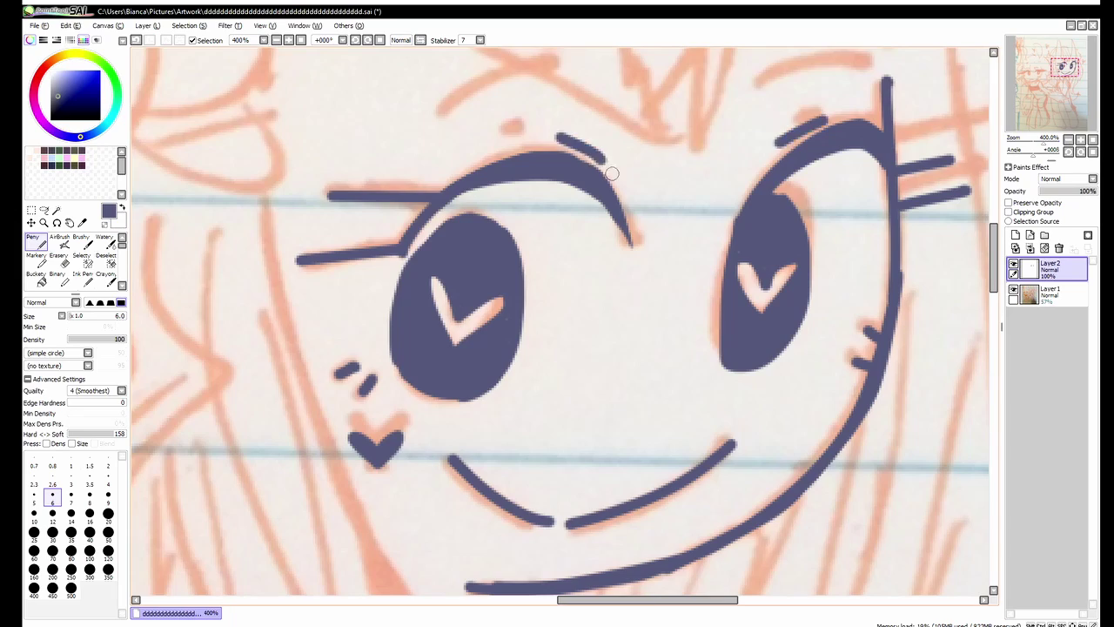
{"action": "scroll", "coordinate": [609, 174], "scroll_direction": "up", "scroll_amount": 2}
{"action": "left_click_drag", "start_coordinate": [413, 214], "coordinate": [588, 193]}
{"action": "left_click_drag", "start_coordinate": [746, 195], "coordinate": [844, 170]}
{"action": "left_click_drag", "start_coordinate": [766, 202], "coordinate": [869, 165]}
{"action": "scroll", "coordinate": [836, 174], "scroll_direction": "down", "scroll_amount": 2}
{"action": "scroll", "coordinate": [424, 54], "scroll_direction": "down", "scroll_amount": 1}
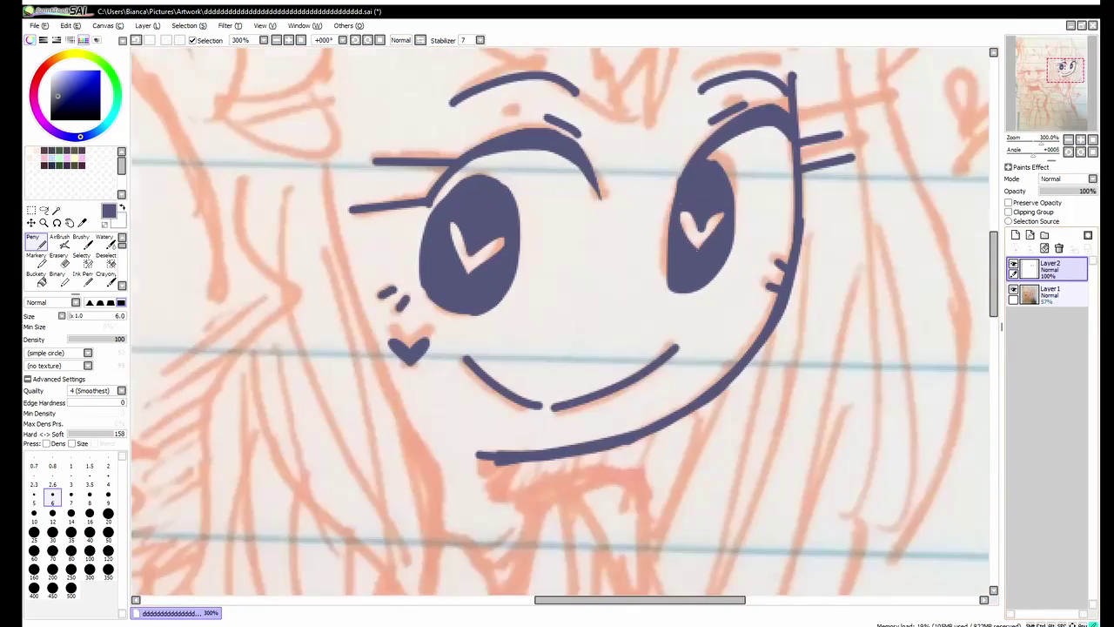
{"action": "key", "text": "ctrl+s"}
- Ink both edges of the tall curved right horn, from its pointed tip down to the forehead
{"action": "scroll", "coordinate": [425, 53], "scroll_direction": "down", "scroll_amount": 2}
{"action": "scroll", "coordinate": [425, 53], "scroll_direction": "up", "scroll_amount": 2}
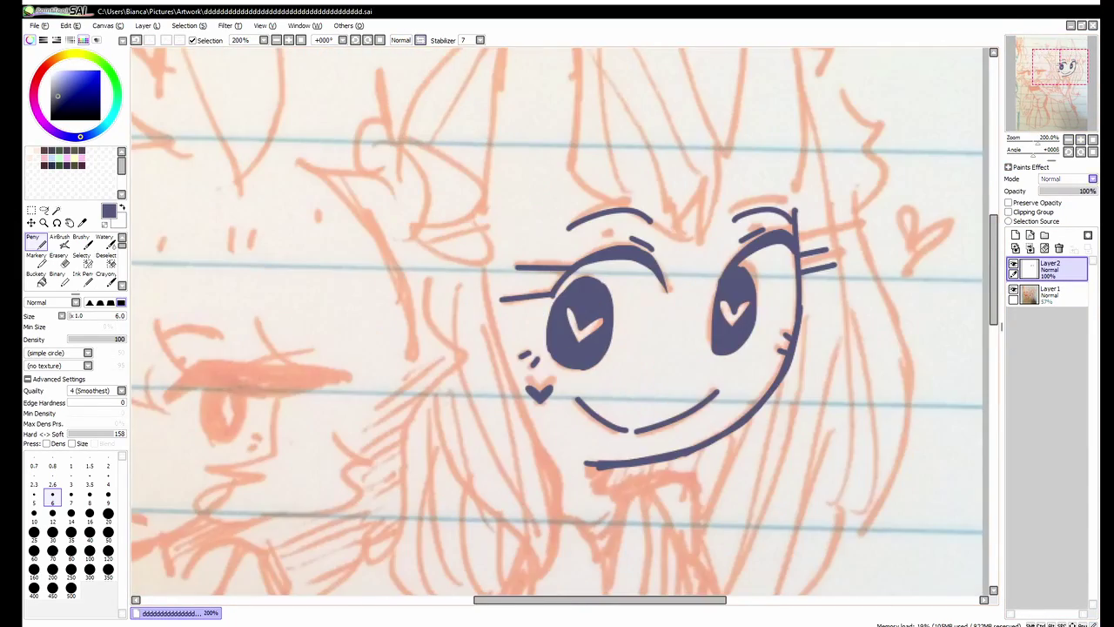
{"action": "scroll", "coordinate": [744, 459], "scroll_direction": "up", "scroll_amount": 5}
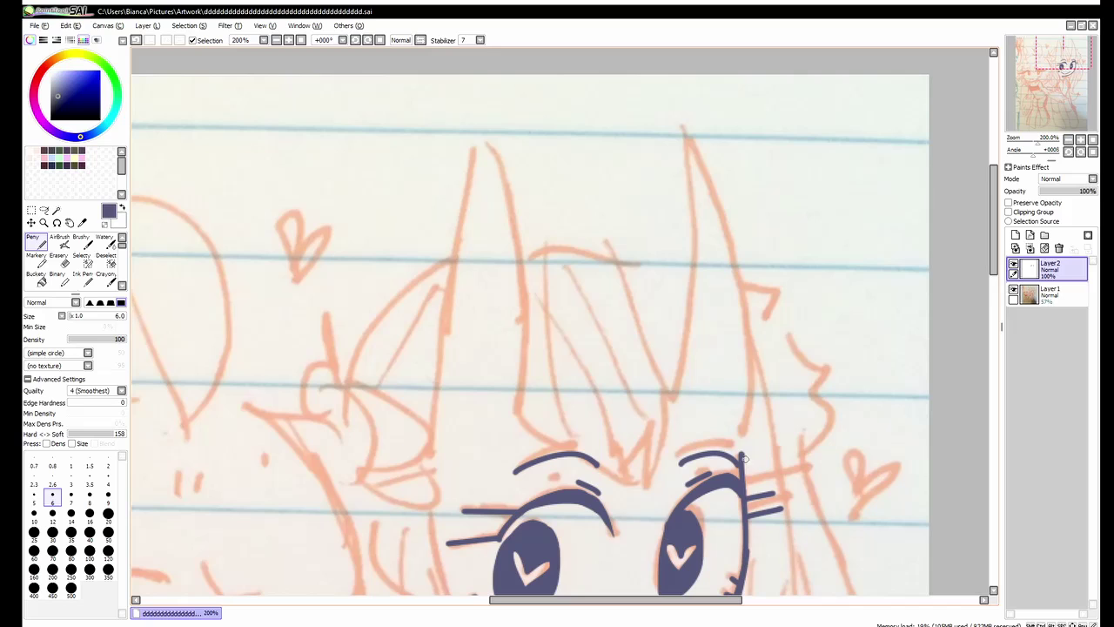
{"action": "left_click_drag", "start_coordinate": [744, 459], "coordinate": [682, 121]}
{"action": "key", "text": "ctrl+z"}
{"action": "left_click_drag", "start_coordinate": [681, 122], "coordinate": [745, 457]}
{"action": "left_click_drag", "start_coordinate": [684, 127], "coordinate": [668, 398]}
{"action": "key", "text": "ctrl+z"}
{"action": "mouse_move", "coordinate": [684, 124]}
{"action": "left_mouse_down"}
{"action": "mouse_move", "coordinate": [693, 204]}
{"action": "mouse_move", "coordinate": [667, 423]}
{"action": "left_mouse_up"}
{"action": "key", "text": "ctrl+z"}
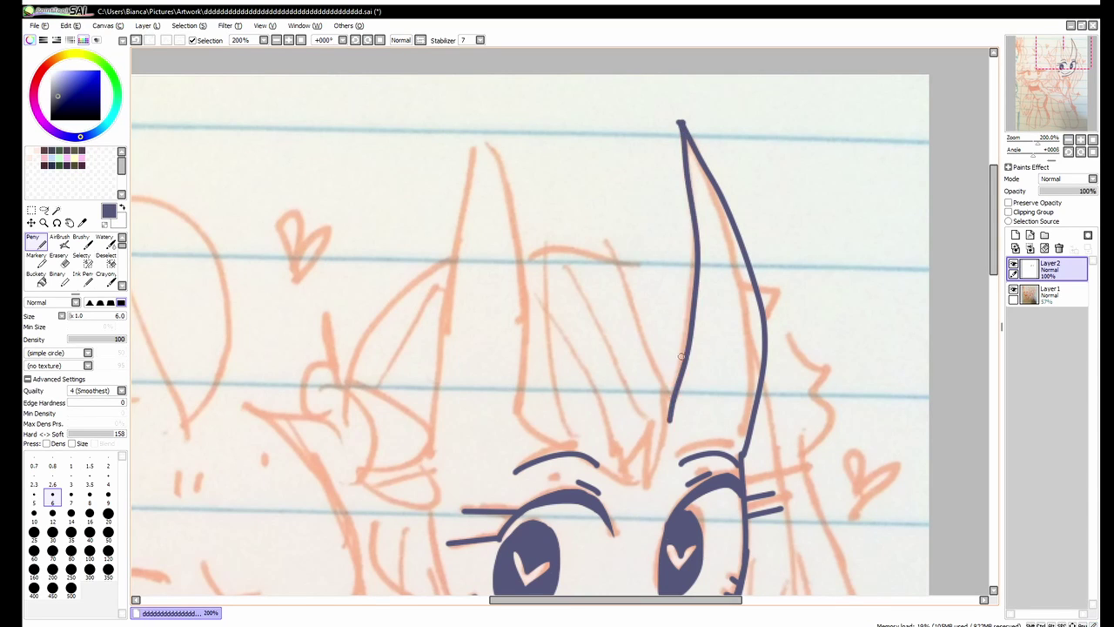
{"action": "key", "text": "ctrl+z"}
{"action": "mouse_move", "coordinate": [670, 122]}
{"action": "left_mouse_down"}
{"action": "mouse_move", "coordinate": [663, 388]}
{"action": "mouse_move", "coordinate": [684, 127]}
{"action": "left_mouse_up"}
{"action": "key", "text": "e"}
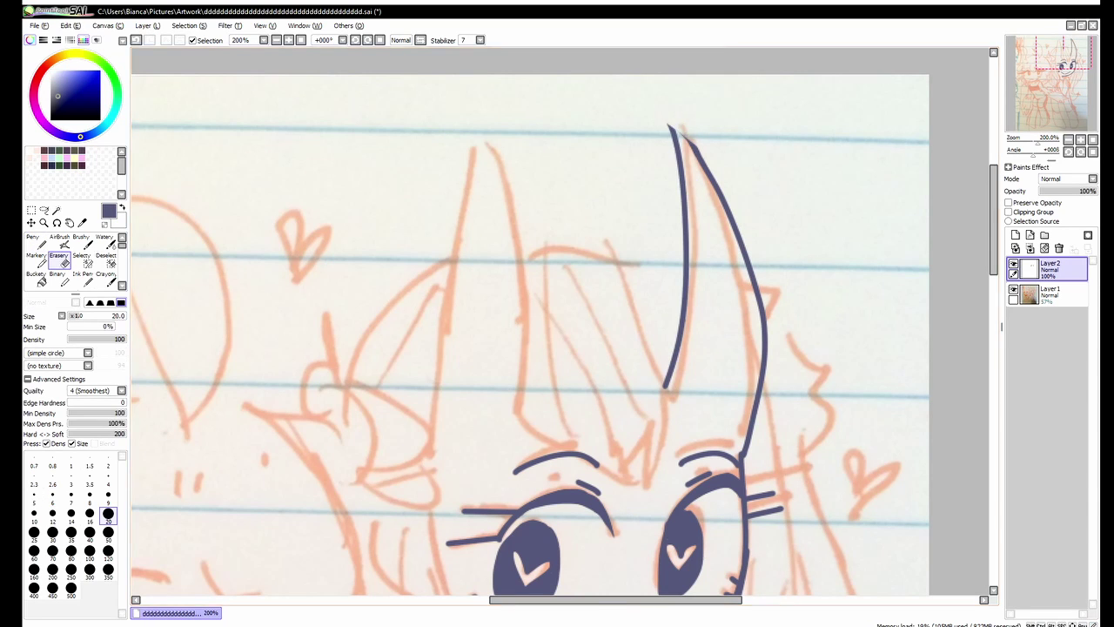
{"action": "scroll", "coordinate": [522, 261], "scroll_direction": "up", "scroll_amount": 2}
{"action": "left_click_drag", "start_coordinate": [514, 256], "coordinate": [557, 305]}
{"action": "key", "text": "ctrl+z"}
- Ink both curved edges of the tall left horn, meeting in a point above the sketched tip
{"action": "key", "text": "n"}
{"action": "scroll", "coordinate": [557, 348], "scroll_direction": "down", "scroll_amount": 1}
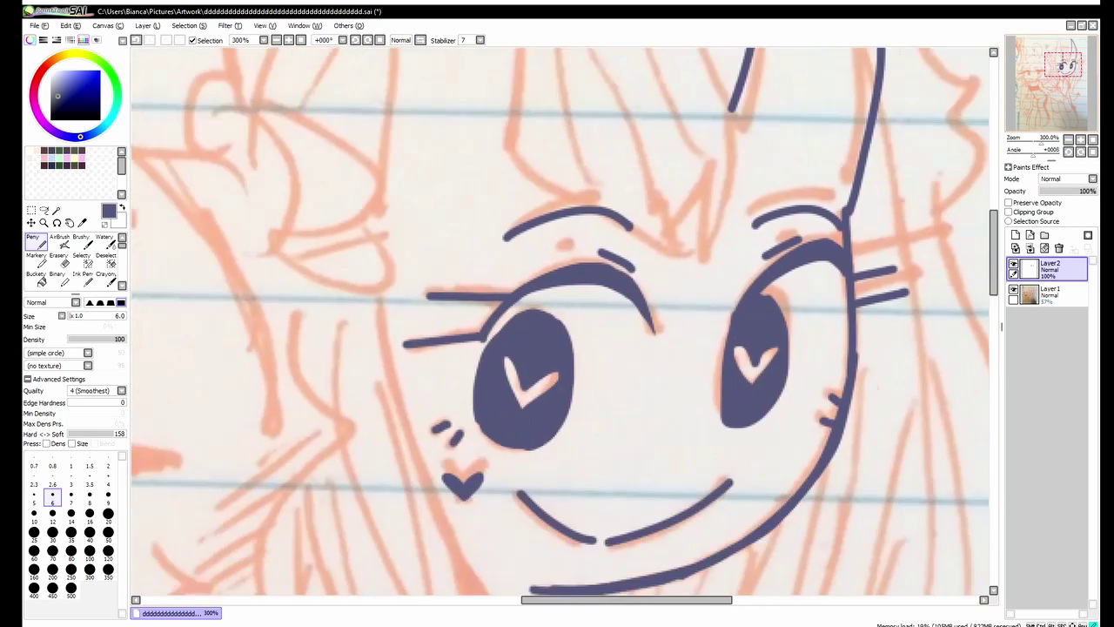
{"action": "scroll", "coordinate": [557, 322], "scroll_direction": "down", "scroll_amount": 1}
{"action": "left_click_drag", "start_coordinate": [580, 96], "coordinate": [595, 183]}
{"action": "key", "text": "ctrl+z"}
{"action": "left_click_drag", "start_coordinate": [598, 397], "coordinate": [607, 200]}
{"action": "key", "text": "ctrl+z"}
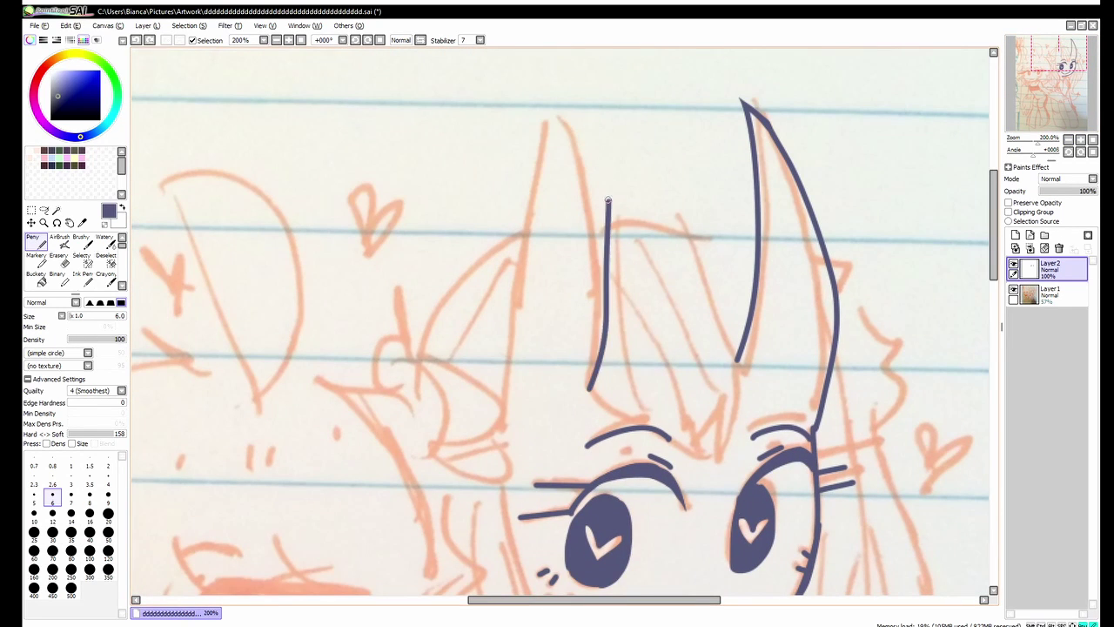
{"action": "key", "text": "ctrl+z"}
{"action": "left_click_drag", "start_coordinate": [567, 81], "coordinate": [607, 396]}
{"action": "left_click_drag", "start_coordinate": [567, 82], "coordinate": [514, 392]}
- Ink the top edge of the head between the horns and the jagged bangs coming to a point on the forehead
{"action": "scroll", "coordinate": [840, 243], "scroll_direction": "up", "scroll_amount": 1}
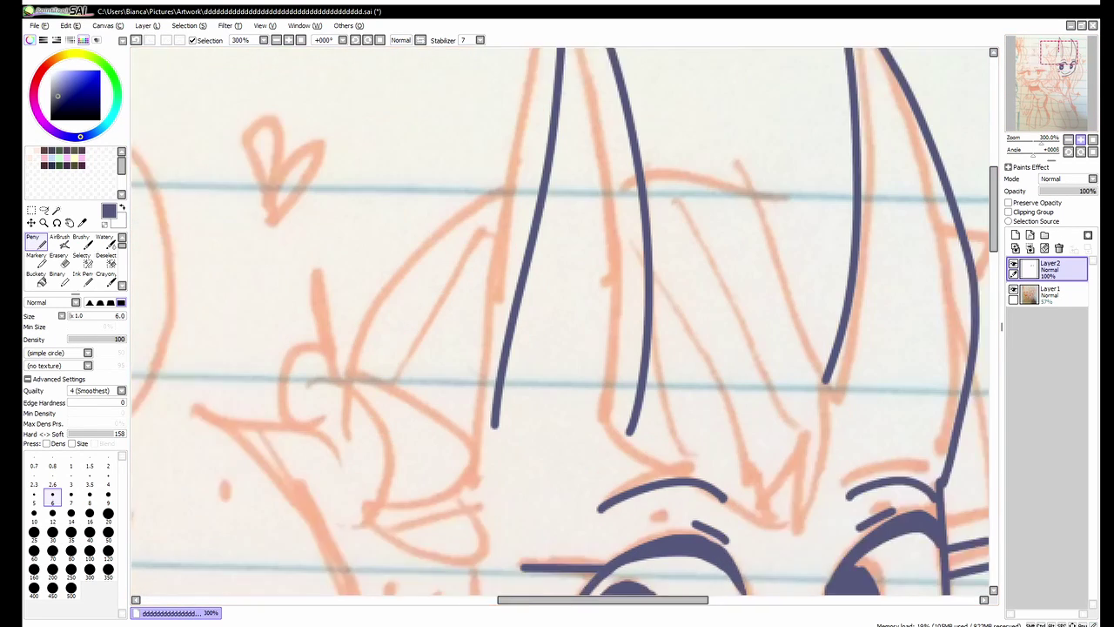
{"action": "left_click_drag", "start_coordinate": [840, 243], "coordinate": [726, 243]}
{"action": "left_click_drag", "start_coordinate": [494, 148], "coordinate": [709, 174]}
{"action": "left_click_drag", "start_coordinate": [483, 403], "coordinate": [620, 457]}
{"action": "left_click_drag", "start_coordinate": [679, 352], "coordinate": [641, 513]}
{"action": "left_click_drag", "start_coordinate": [651, 438], "coordinate": [642, 497]}
{"action": "left_click_drag", "start_coordinate": [654, 435], "coordinate": [628, 479]}
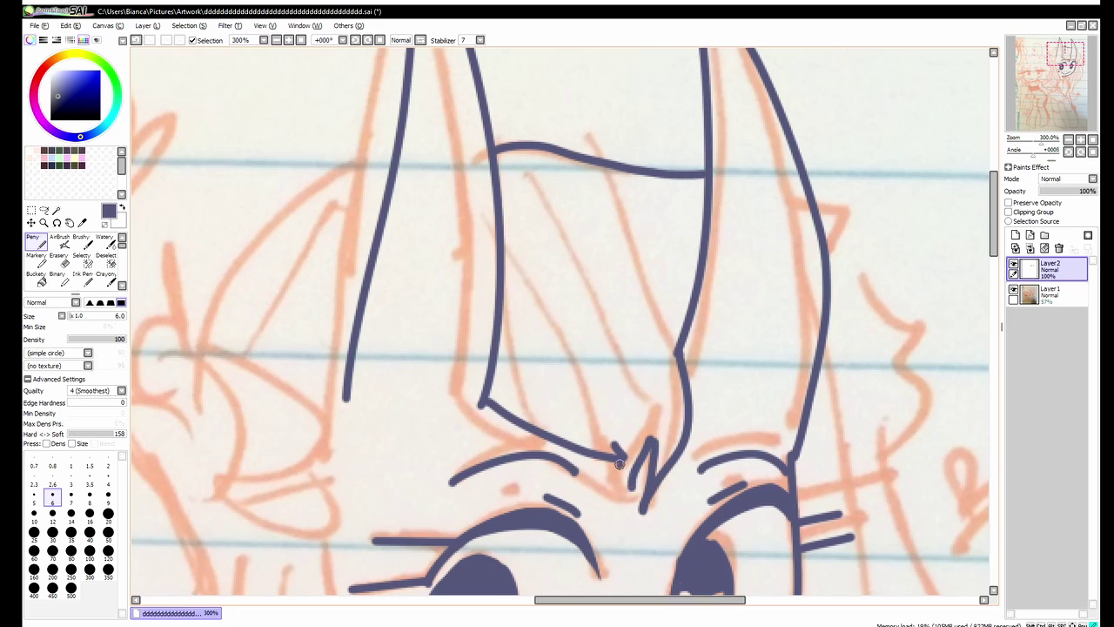
- Ink the long hair edge along the left side of the face, from the horn's base to below the chin
{"action": "scroll", "coordinate": [805, 300], "scroll_direction": "down", "scroll_amount": 1}
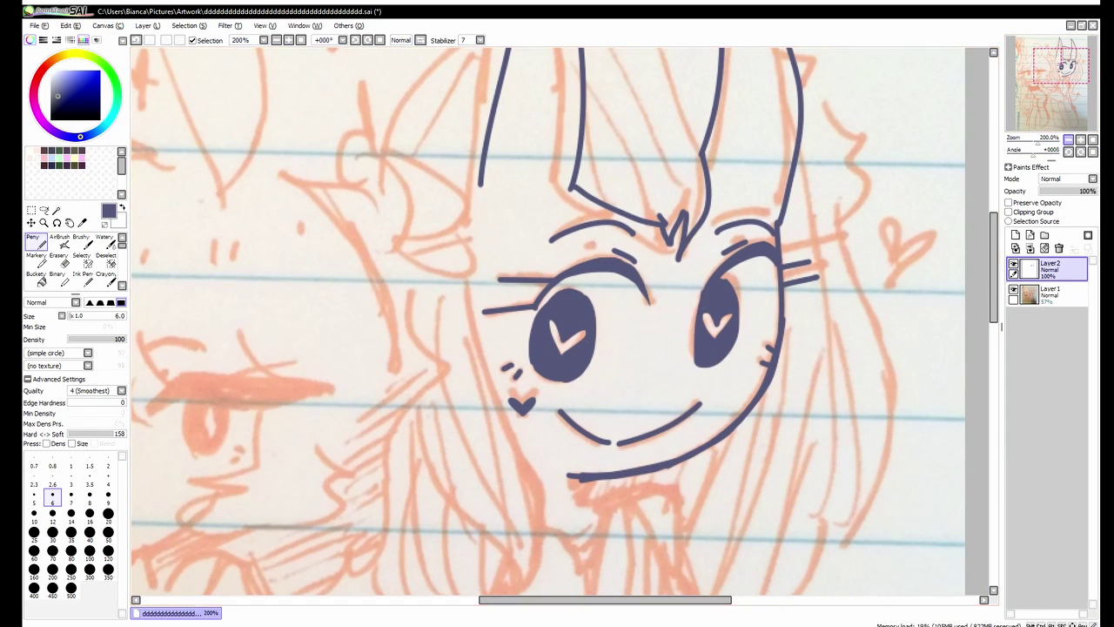
{"action": "left_click_drag", "start_coordinate": [481, 178], "coordinate": [457, 306]}
{"action": "key", "text": "ctrl+z"}
{"action": "mouse_move", "coordinate": [478, 157]}
{"action": "left_mouse_down"}
{"action": "mouse_move", "coordinate": [473, 237]}
{"action": "mouse_move", "coordinate": [544, 565]}
{"action": "left_mouse_up"}
- Ink the spiky outer hair on the right side of the head and its long curve down past the chin
{"action": "left_click_drag", "start_coordinate": [813, 62], "coordinate": [787, 106]}
{"action": "mouse_move", "coordinate": [766, 98]}
{"action": "left_mouse_down"}
{"action": "mouse_move", "coordinate": [777, 127]}
{"action": "mouse_move", "coordinate": [851, 194]}
{"action": "mouse_move", "coordinate": [801, 270]}
{"action": "mouse_move", "coordinate": [806, 164]}
{"action": "mouse_move", "coordinate": [810, 453]}
{"action": "left_mouse_up"}
{"action": "key", "text": "ctrl+z"}
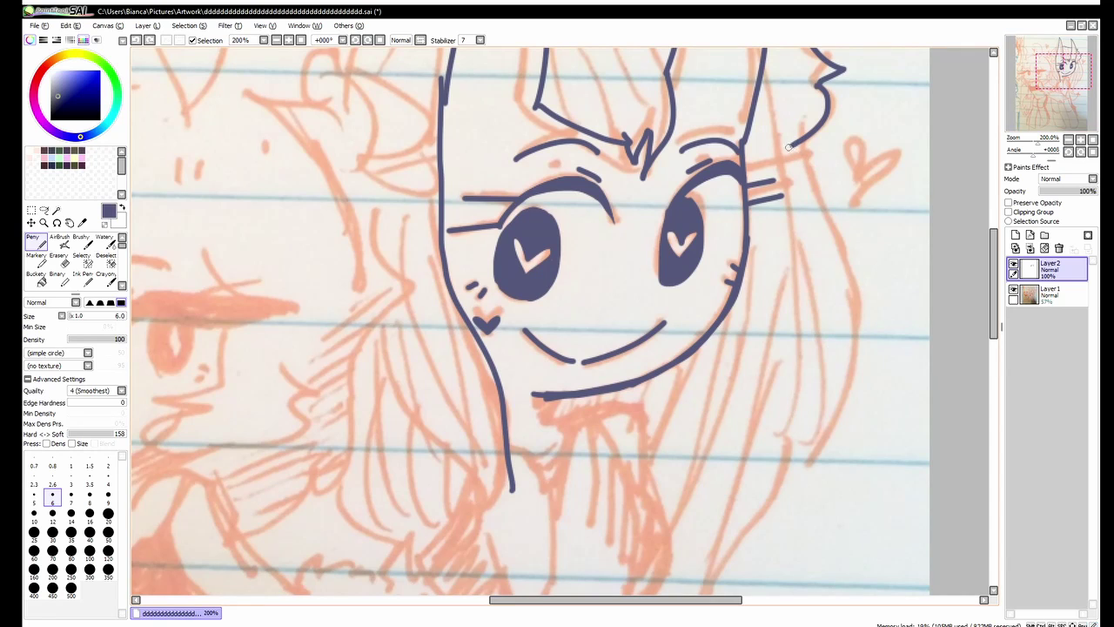
{"action": "left_click_drag", "start_coordinate": [797, 146], "coordinate": [805, 470]}
- Ink the shaded neck edge under the chin and the outer hair and pointed lock on the left side
{"action": "mouse_move", "coordinate": [552, 403]}
{"action": "left_mouse_down"}
{"action": "mouse_move", "coordinate": [597, 313]}
{"action": "mouse_move", "coordinate": [642, 280]}
{"action": "left_mouse_up"}
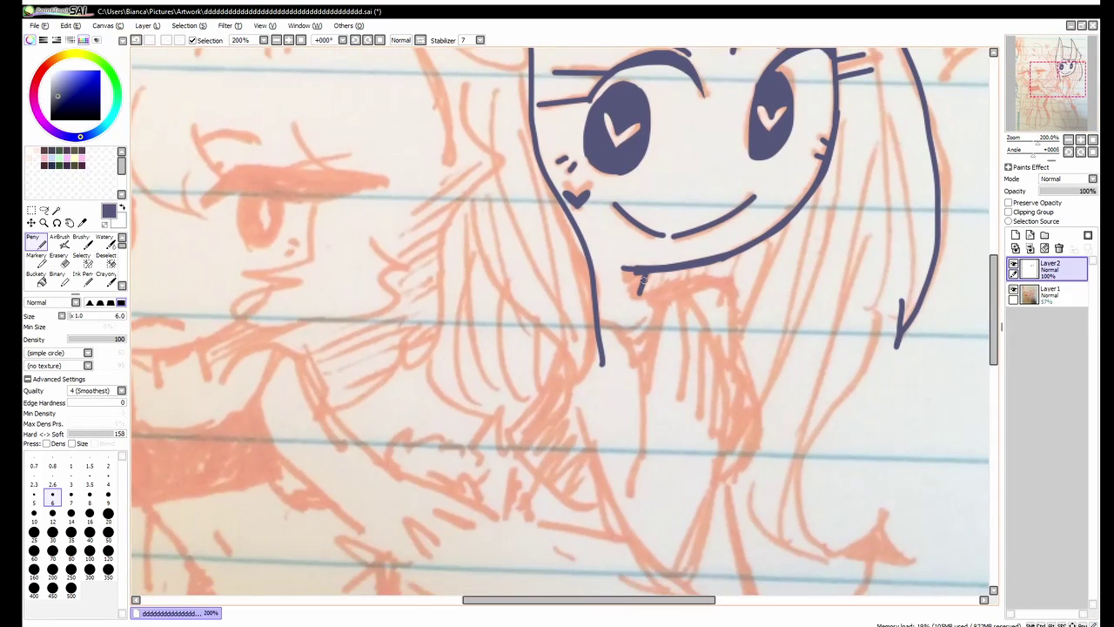
{"action": "left_click_drag", "start_coordinate": [557, 314], "coordinate": [557, 376]}
{"action": "left_click_drag", "start_coordinate": [600, 425], "coordinate": [597, 463]}
{"action": "left_click_drag", "start_coordinate": [590, 381], "coordinate": [520, 464]}
{"action": "mouse_move", "coordinate": [526, 258]}
{"action": "left_mouse_down"}
{"action": "mouse_move", "coordinate": [423, 492]}
{"action": "mouse_move", "coordinate": [600, 535]}
{"action": "left_mouse_up"}
{"action": "key", "text": "ctrl+z"}
{"action": "left_click_drag", "start_coordinate": [551, 187], "coordinate": [447, 435]}
{"action": "left_click_drag", "start_coordinate": [609, 557], "coordinate": [587, 299]}
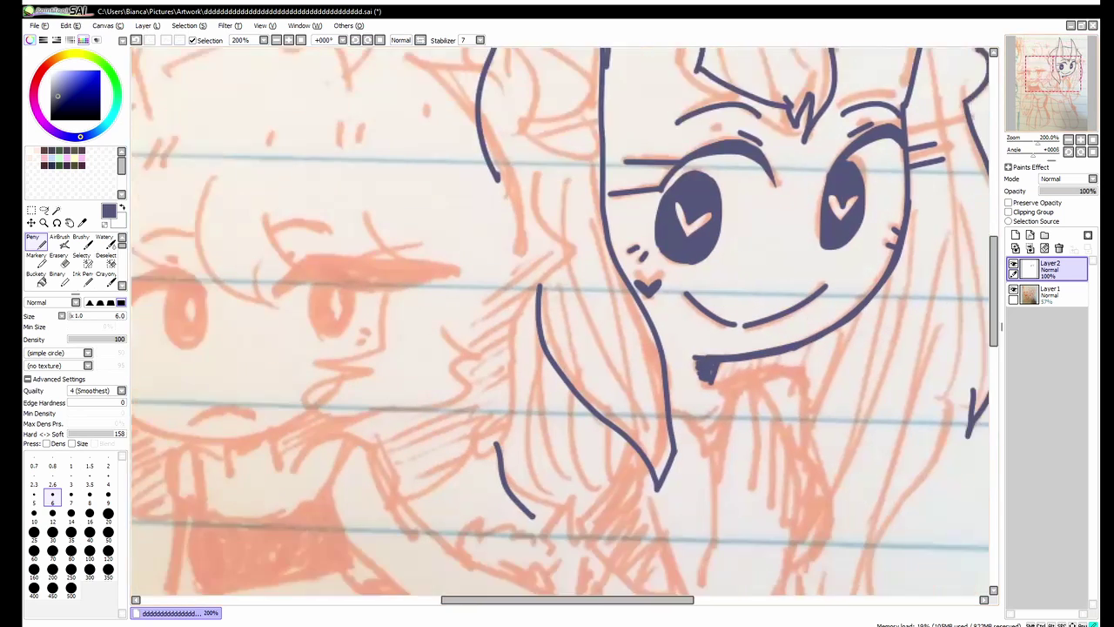
- Ink the V-shaped neckline and the pleated cloth below the chin with its folds and curved collar band
{"action": "mouse_move", "coordinate": [618, 401]}
{"action": "left_mouse_down"}
{"action": "mouse_move", "coordinate": [581, 276]}
{"action": "mouse_move", "coordinate": [609, 329]}
{"action": "left_mouse_up"}
{"action": "mouse_move", "coordinate": [669, 249]}
{"action": "left_mouse_down"}
{"action": "mouse_move", "coordinate": [629, 365]}
{"action": "mouse_move", "coordinate": [706, 392]}
{"action": "mouse_move", "coordinate": [651, 527]}
{"action": "left_mouse_up"}
{"action": "mouse_move", "coordinate": [550, 318]}
{"action": "left_mouse_down"}
{"action": "mouse_move", "coordinate": [655, 522]}
{"action": "mouse_move", "coordinate": [634, 527]}
{"action": "mouse_move", "coordinate": [670, 532]}
{"action": "left_mouse_up"}
{"action": "key", "text": "e"}
{"action": "key", "text": "n"}
{"action": "left_click_drag", "start_coordinate": [663, 325], "coordinate": [667, 356]}
{"action": "left_click_drag", "start_coordinate": [683, 290], "coordinate": [695, 369]}
{"action": "left_click_drag", "start_coordinate": [710, 305], "coordinate": [701, 372]}
{"action": "left_click_drag", "start_coordinate": [609, 321], "coordinate": [628, 413]}
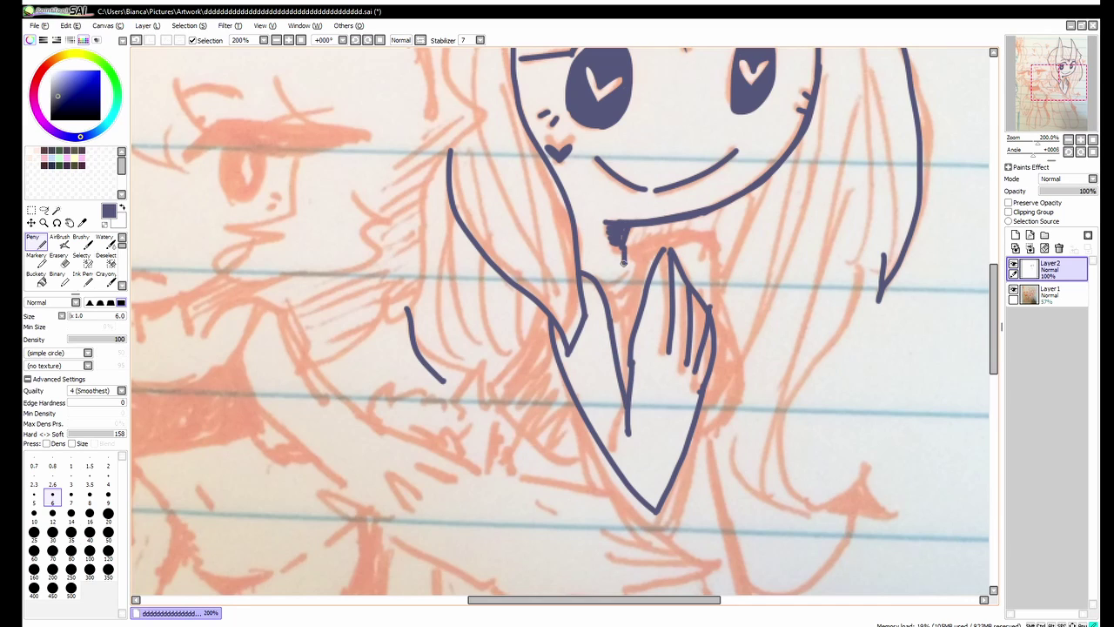
{"action": "key", "text": "ctrl+z"}
{"action": "left_click_drag", "start_coordinate": [645, 289], "coordinate": [629, 249]}
{"action": "mouse_move", "coordinate": [708, 287]}
{"action": "left_mouse_down"}
{"action": "mouse_move", "coordinate": [734, 295]}
{"action": "mouse_move", "coordinate": [732, 402]}
{"action": "left_mouse_up"}
{"action": "mouse_move", "coordinate": [572, 321]}
{"action": "left_mouse_down"}
{"action": "mouse_move", "coordinate": [522, 405]}
{"action": "mouse_move", "coordinate": [550, 447]}
{"action": "left_mouse_up"}
{"action": "key", "text": "ctrl+z"}
{"action": "key", "text": "ctrl+z"}
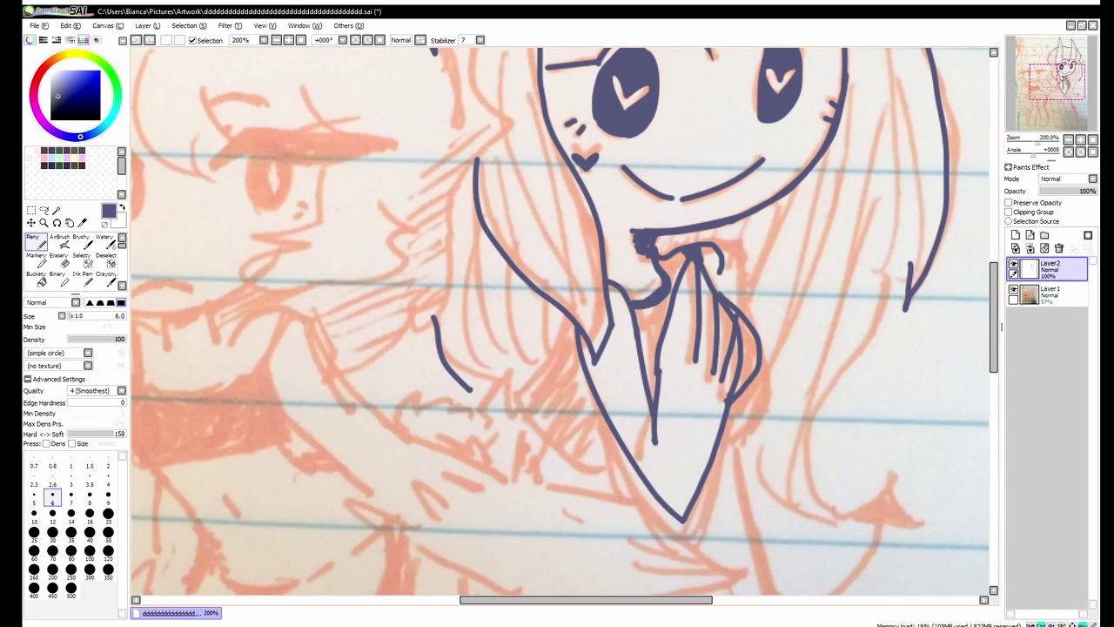
{"action": "key", "text": "ctrl+z"}
{"action": "left_click_drag", "start_coordinate": [707, 271], "coordinate": [724, 431]}
{"action": "key", "text": "ctrl+z"}
{"action": "key", "text": "ctrl+z"}
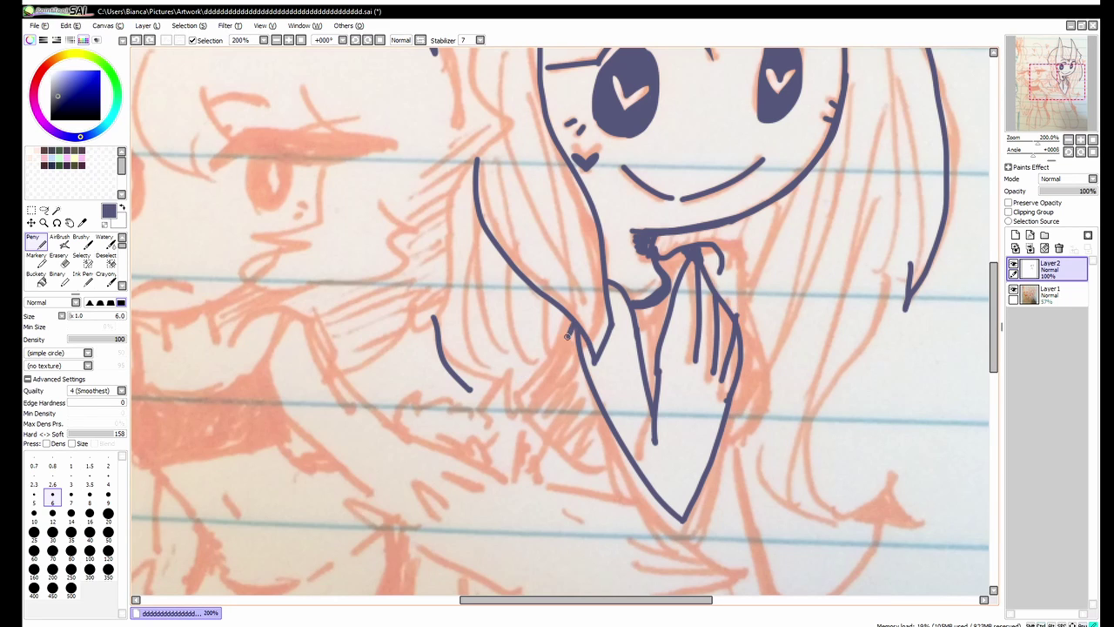
- Ink the left shoulder line below the hair and the long lower sweep of the right-hand hair
{"action": "left_click_drag", "start_coordinate": [571, 334], "coordinate": [498, 427]}
{"action": "scroll", "coordinate": [498, 427], "scroll_direction": "down", "scroll_amount": 2}
{"action": "scroll", "coordinate": [557, 322], "scroll_direction": "up", "scroll_amount": 2}
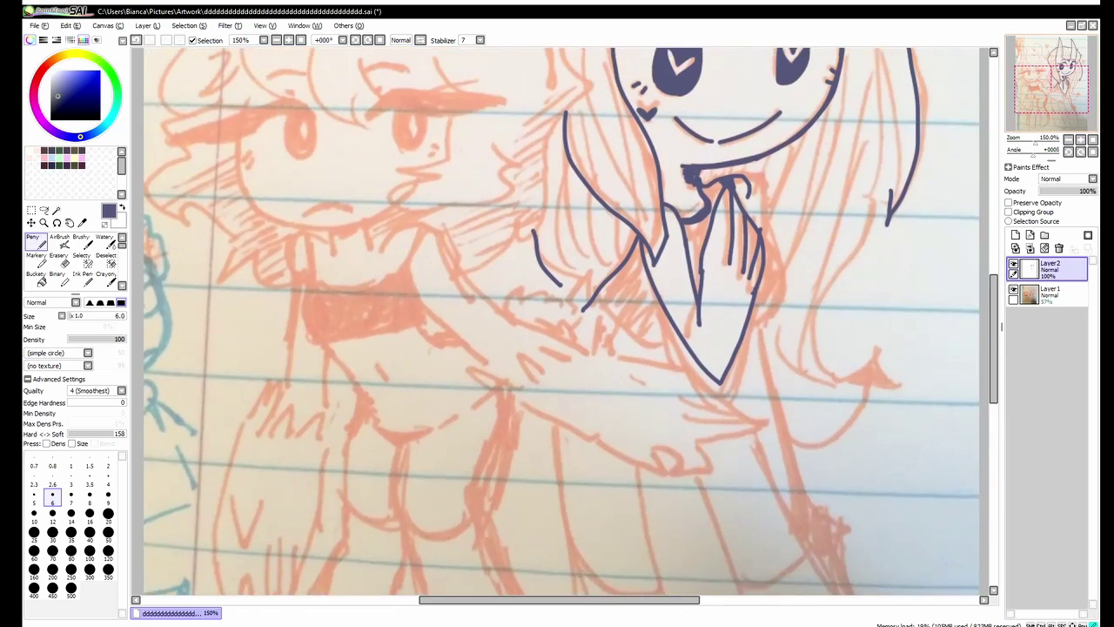
{"action": "left_click_drag", "start_coordinate": [870, 228], "coordinate": [814, 419]}
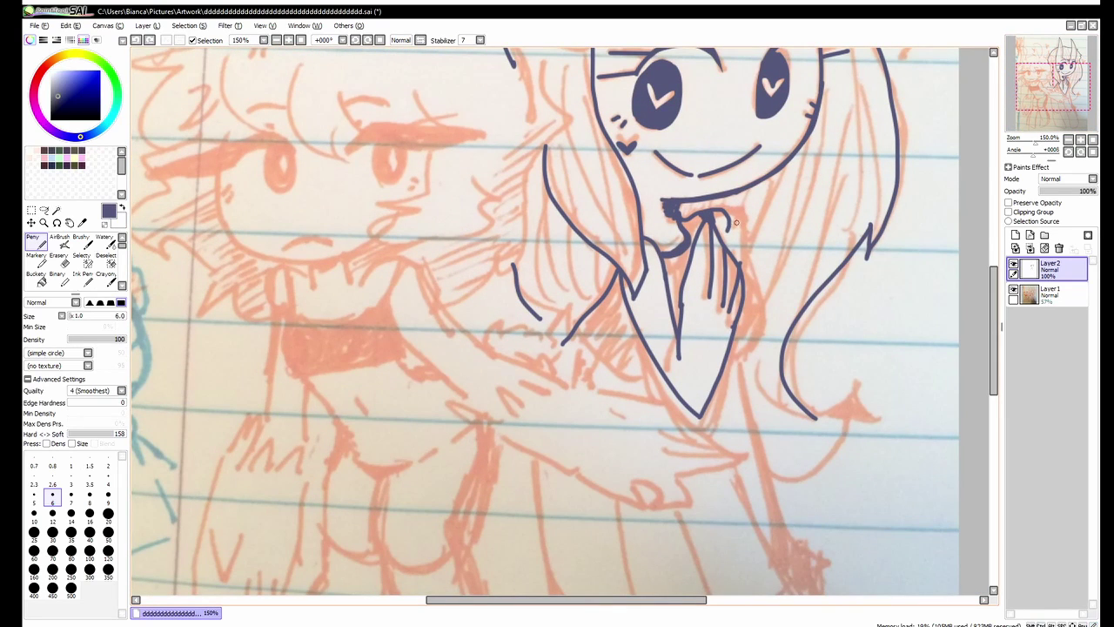
- Ink the right side line of the torso and the slanted lower edges on both sides of the pointed neckline
{"action": "left_click_drag", "start_coordinate": [731, 344], "coordinate": [744, 506]}
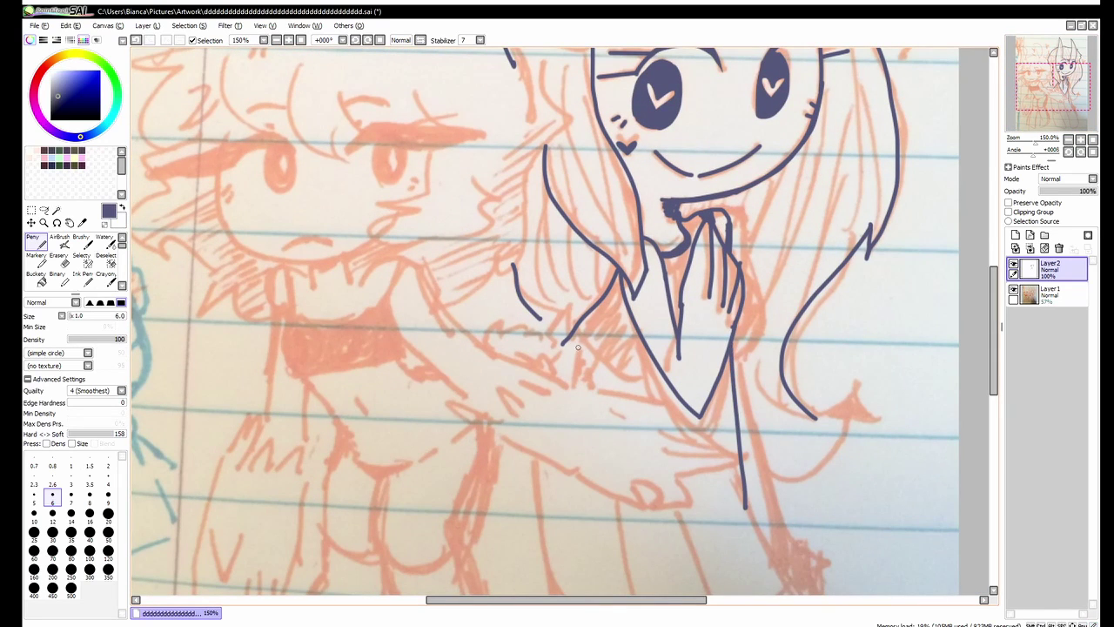
{"action": "left_click_drag", "start_coordinate": [565, 338], "coordinate": [642, 380]}
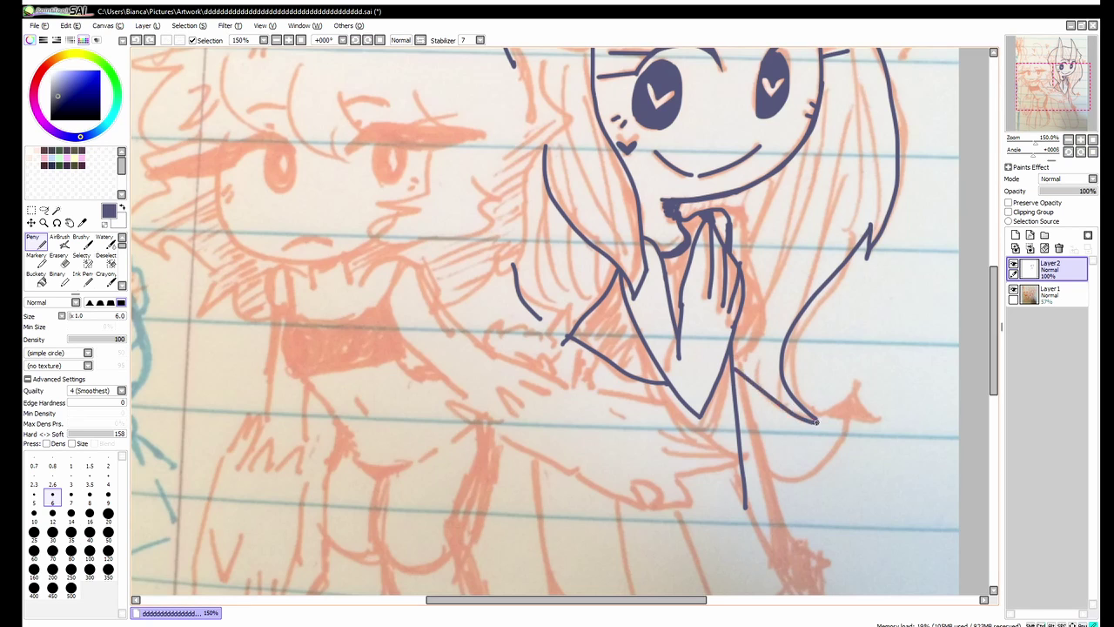
{"action": "scroll", "coordinate": [754, 360], "scroll_direction": "down", "scroll_amount": 2}
{"action": "scroll", "coordinate": [557, 322], "scroll_direction": "down", "scroll_amount": 1}
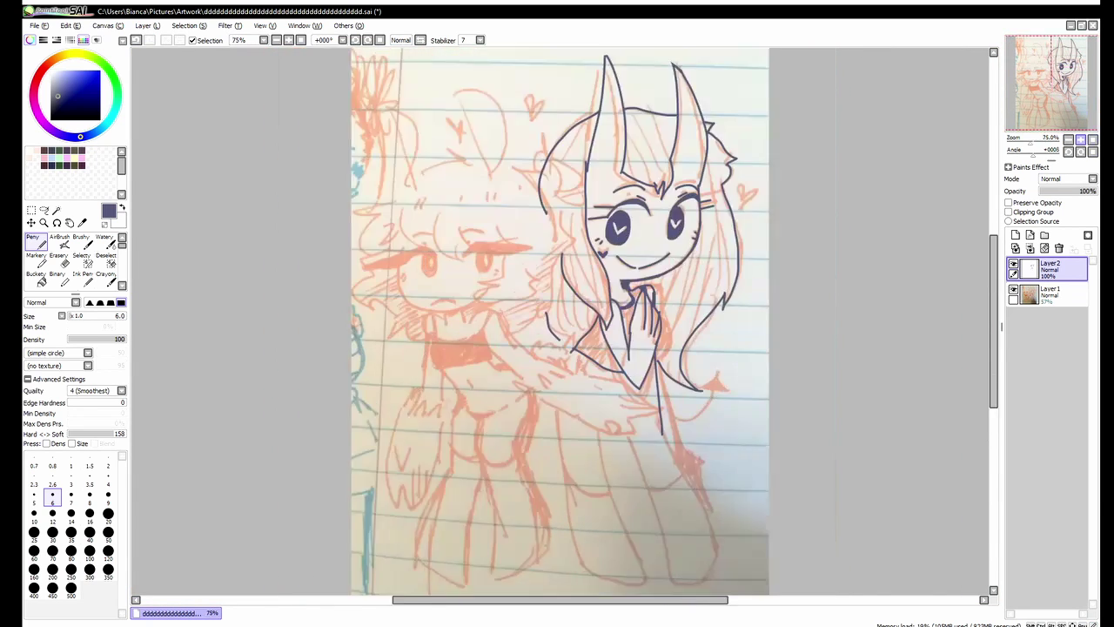
- Ink the left body contour down to the foot and the outlines of both long rounded legs
{"action": "scroll", "coordinate": [557, 322], "scroll_direction": "up", "scroll_amount": 1}
{"action": "key", "text": "ctrl+z"}
{"action": "left_click_drag", "start_coordinate": [555, 334], "coordinate": [593, 529]}
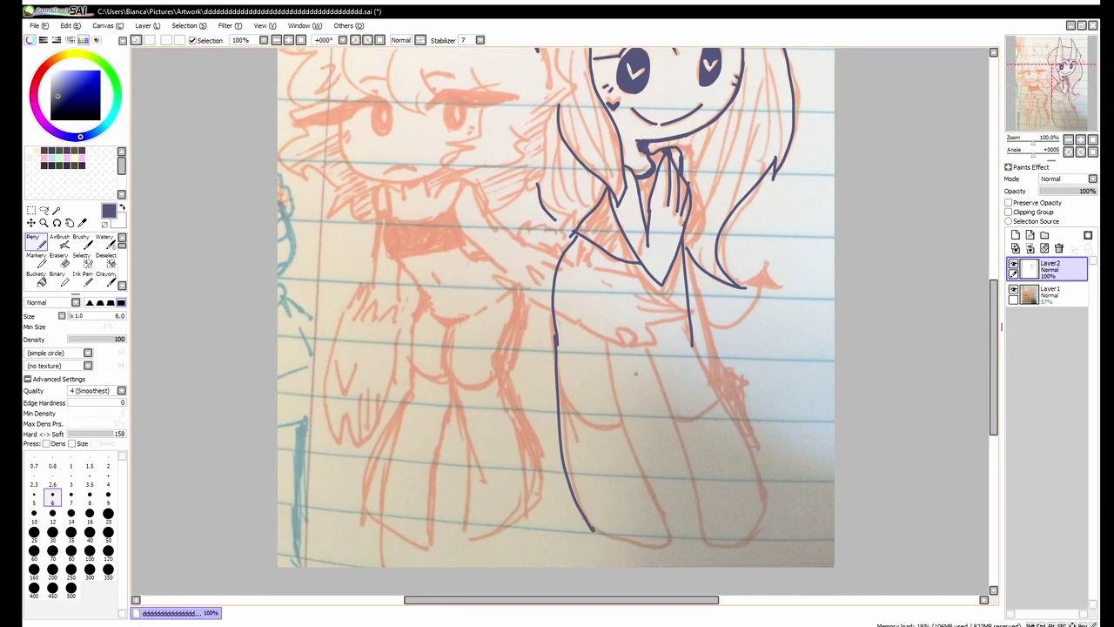
{"action": "left_click_drag", "start_coordinate": [610, 308], "coordinate": [673, 534]}
{"action": "left_click_drag", "start_coordinate": [632, 308], "coordinate": [709, 546]}
{"action": "key", "text": "ctrl+z"}
{"action": "mouse_move", "coordinate": [652, 292]}
{"action": "left_mouse_down"}
{"action": "mouse_move", "coordinate": [744, 453]}
{"action": "mouse_move", "coordinate": [760, 504]}
{"action": "left_mouse_up"}
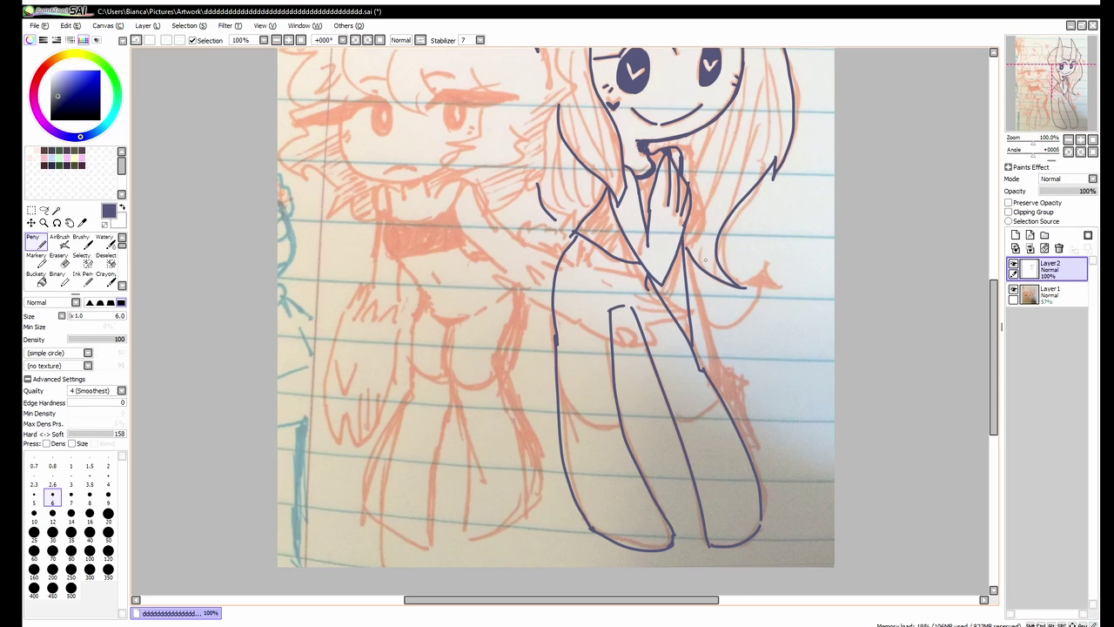
- Ink a curved band line across each leg of the horned character
{"action": "scroll", "coordinate": [705, 258], "scroll_direction": "up", "scroll_amount": 2}
{"action": "left_click_drag", "start_coordinate": [539, 487], "coordinate": [613, 216]}
{"action": "left_click_drag", "start_coordinate": [711, 369], "coordinate": [791, 353]}
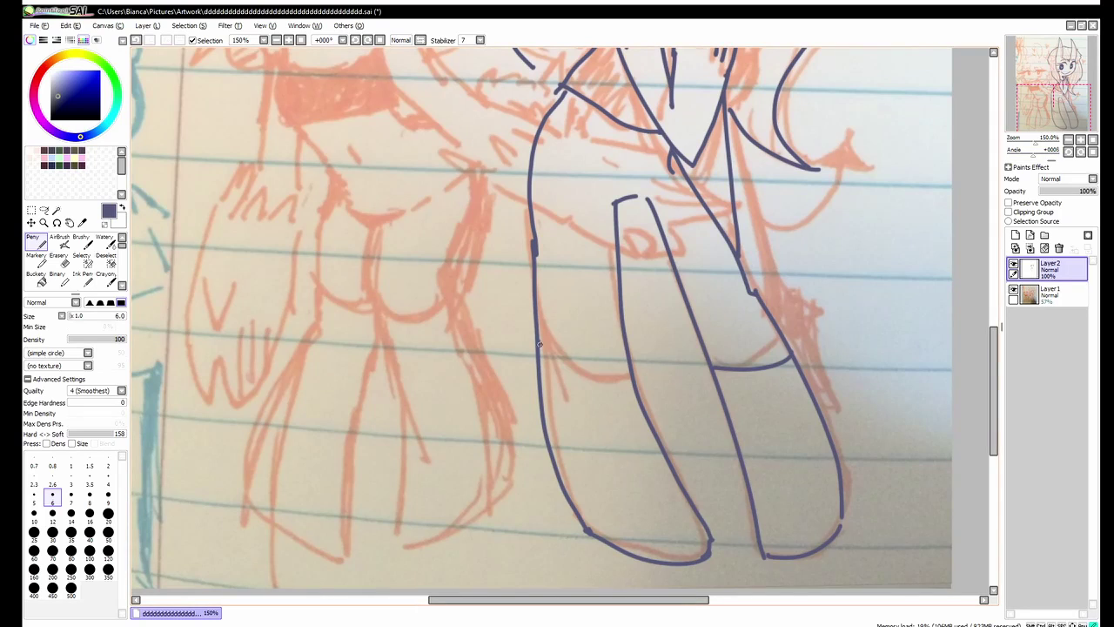
{"action": "scroll", "coordinate": [539, 313], "scroll_direction": "down", "scroll_amount": 4}
{"action": "scroll", "coordinate": [609, 224], "scroll_direction": "up", "scroll_amount": 3}
- Add a new layer above the inked figure and change the pen color to purple for the second character
{"action": "left_click", "coordinate": [1015, 234]}
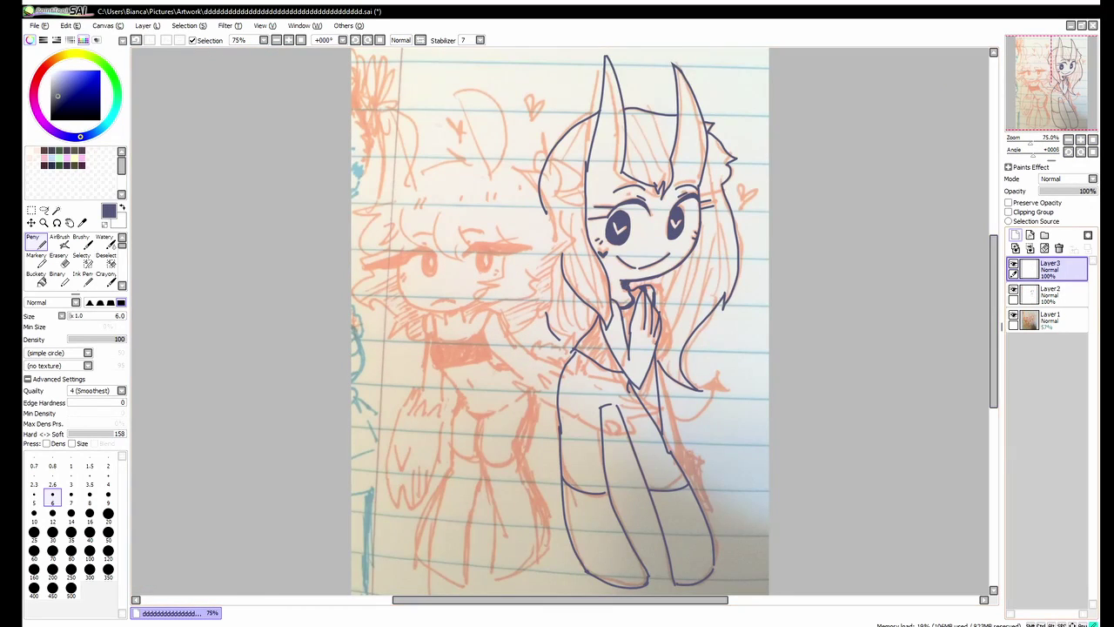
{"action": "scroll", "coordinate": [456, 287], "scroll_direction": "up", "scroll_amount": 1}
{"action": "left_click", "coordinate": [45, 124]}
{"action": "left_click_drag", "start_coordinate": [350, 200], "coordinate": [470, 321]}
{"action": "key", "text": "ctrl+z"}
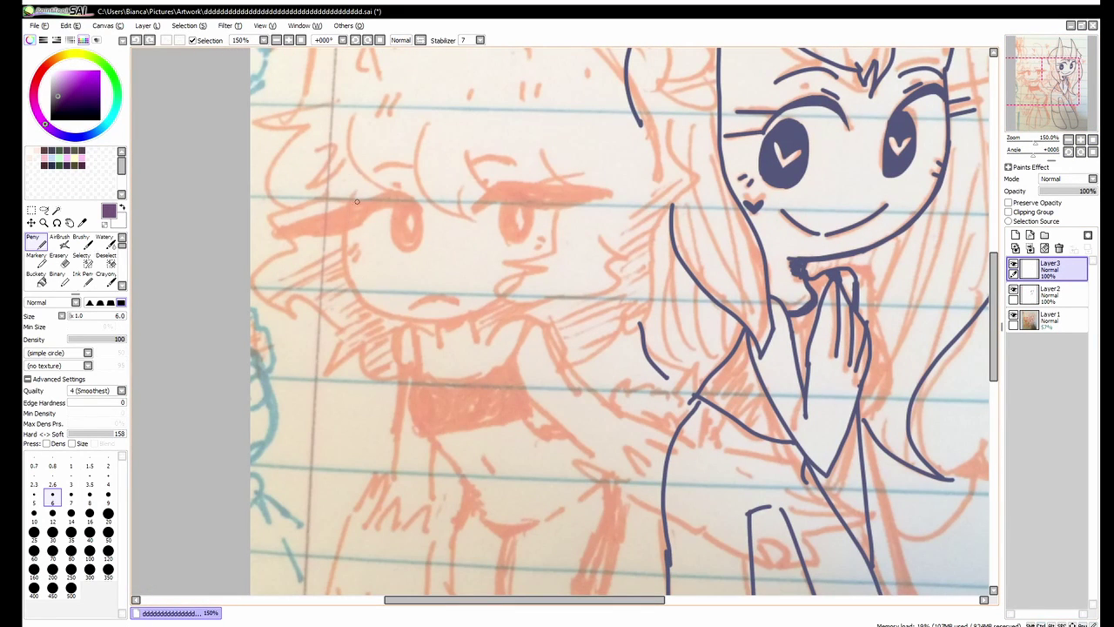
- Ink the curved face outline of the second character and the outlines of both eyes with long pointed lashes and diamond pupils
{"action": "left_click_drag", "start_coordinate": [354, 163], "coordinate": [489, 318]}
{"action": "scroll", "coordinate": [398, 261], "scroll_direction": "up", "scroll_amount": 1}
{"action": "mouse_move", "coordinate": [557, 218]}
{"action": "left_mouse_down"}
{"action": "mouse_move", "coordinate": [625, 184]}
{"action": "mouse_move", "coordinate": [754, 195]}
{"action": "left_mouse_up"}
{"action": "key", "text": "ctrl+z"}
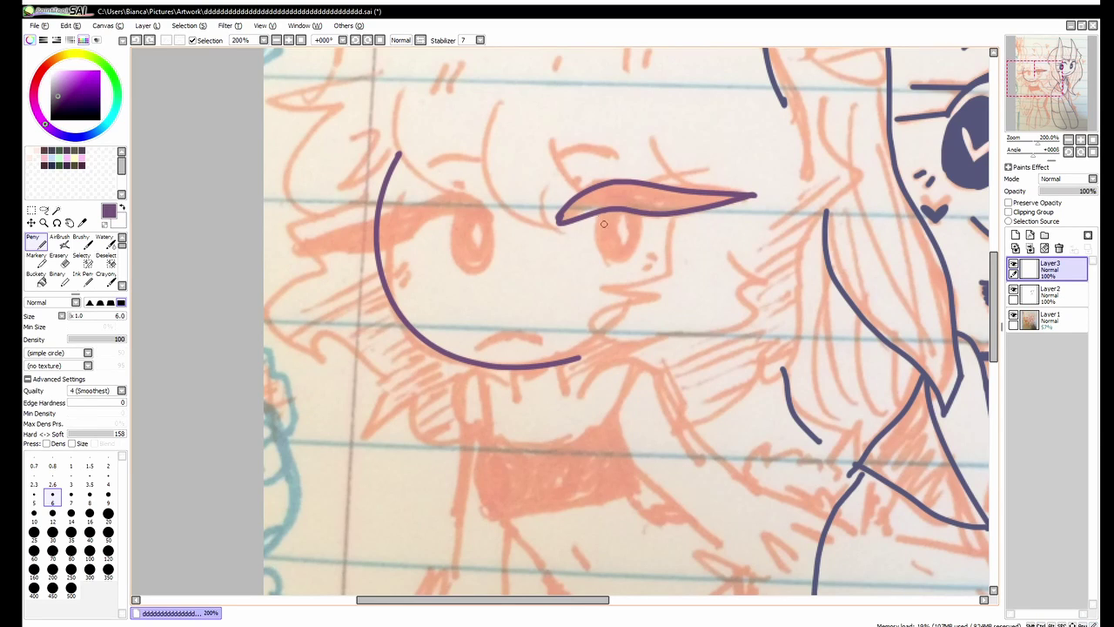
{"action": "left_click_drag", "start_coordinate": [603, 223], "coordinate": [618, 212]}
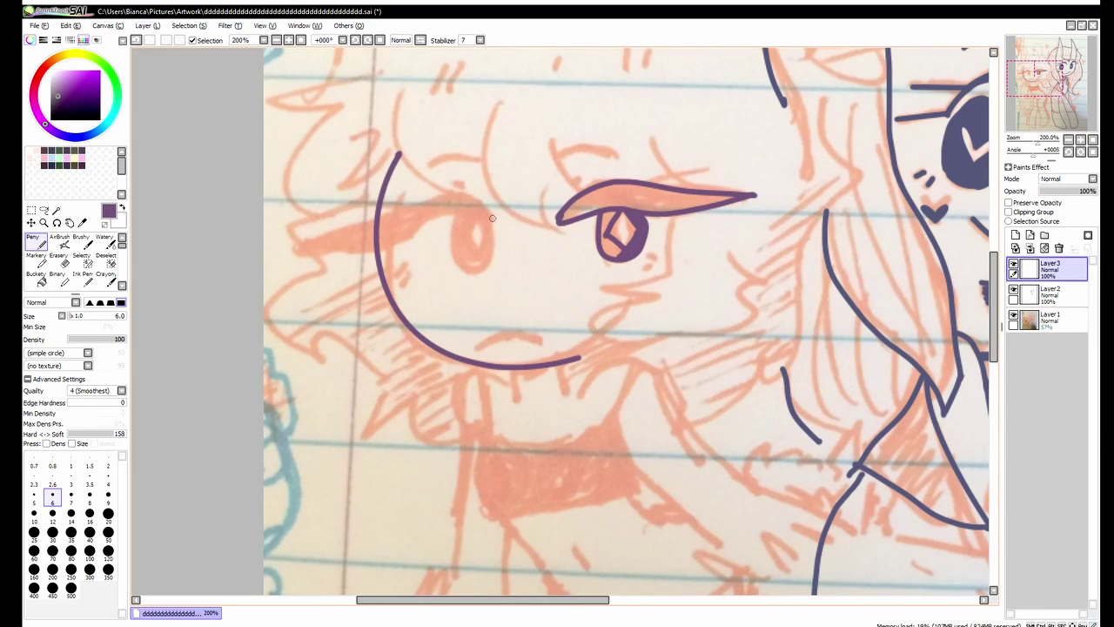
{"action": "mouse_move", "coordinate": [492, 219]}
{"action": "left_mouse_down"}
{"action": "mouse_move", "coordinate": [310, 237]}
{"action": "mouse_move", "coordinate": [476, 215]}
{"action": "left_mouse_up"}
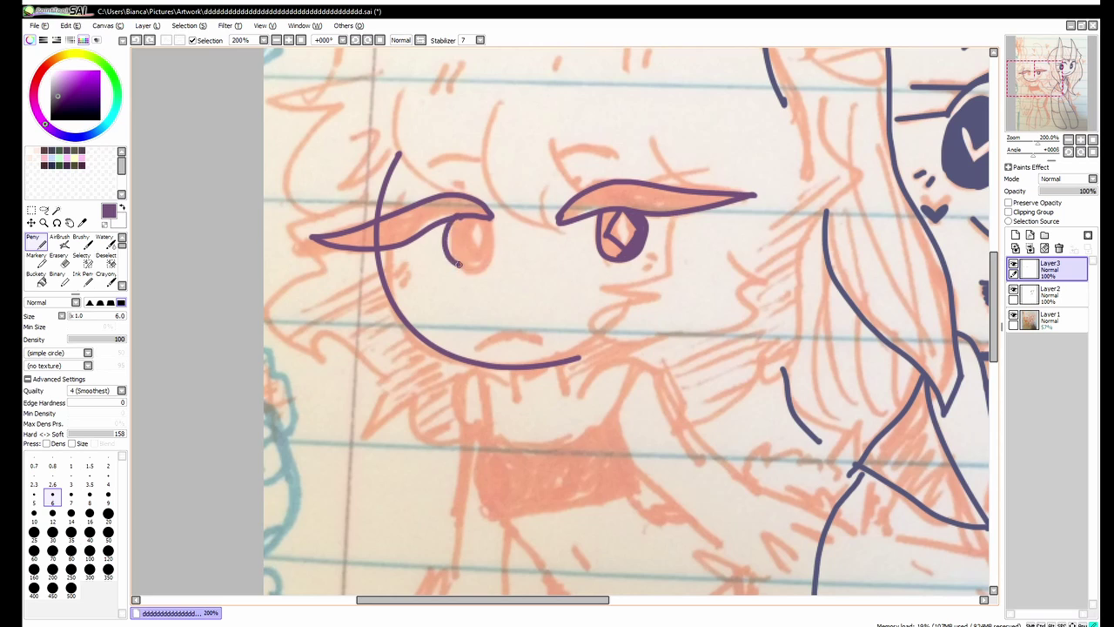
{"action": "mouse_move", "coordinate": [459, 264]}
{"action": "left_mouse_down"}
{"action": "mouse_move", "coordinate": [468, 217]}
{"action": "mouse_move", "coordinate": [463, 256]}
{"action": "mouse_move", "coordinate": [304, 246]}
{"action": "left_mouse_up"}
- Fill the lashes and irises with purple around the diamond pupils and clean up the outer lash tips with the eraser
{"action": "left_click", "coordinate": [40, 280]}
{"action": "left_click", "coordinate": [409, 225]}
{"action": "left_click", "coordinate": [662, 196]}
{"action": "left_click", "coordinate": [610, 246]}
{"action": "left_click", "coordinate": [64, 262]}
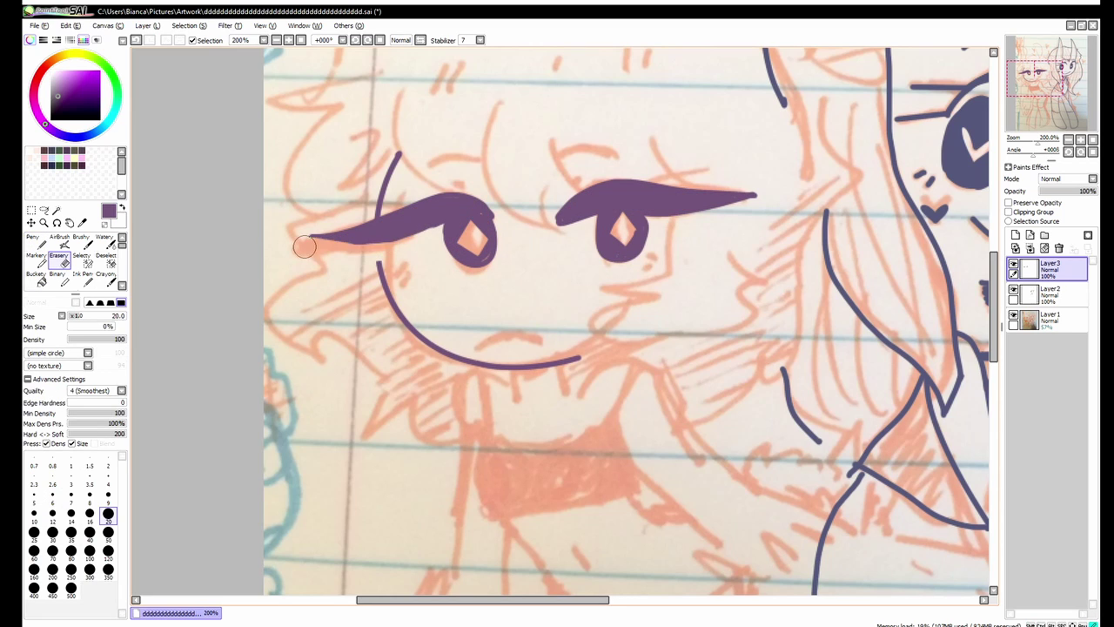
{"action": "key", "text": "n"}
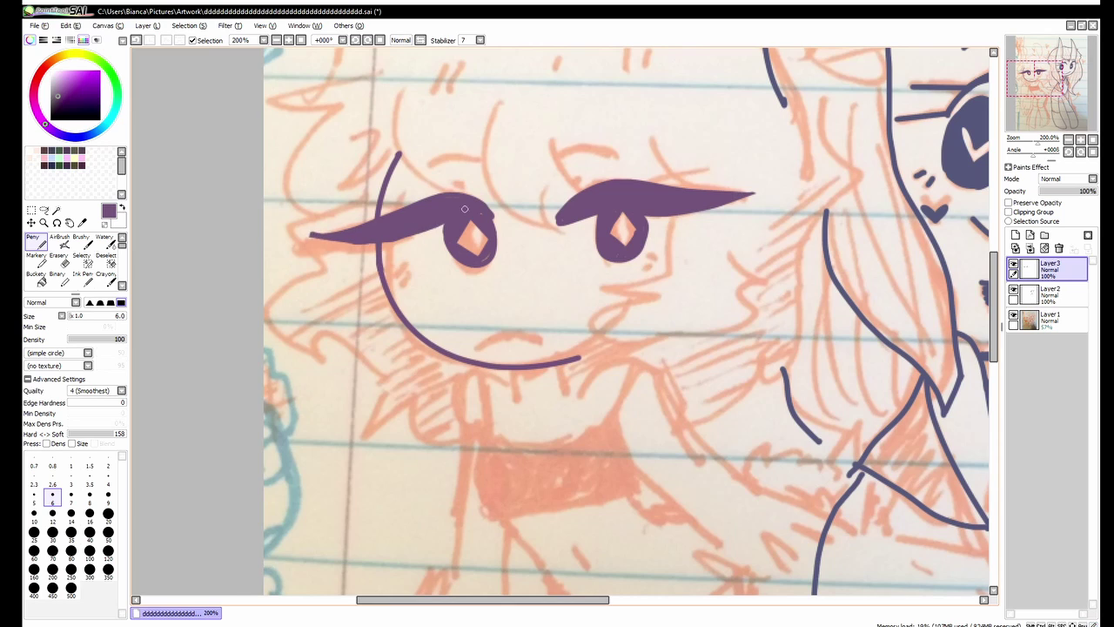
{"action": "key", "text": "e"}
{"action": "key", "text": "n"}
{"action": "left_click_drag", "start_coordinate": [431, 163], "coordinate": [484, 183]}
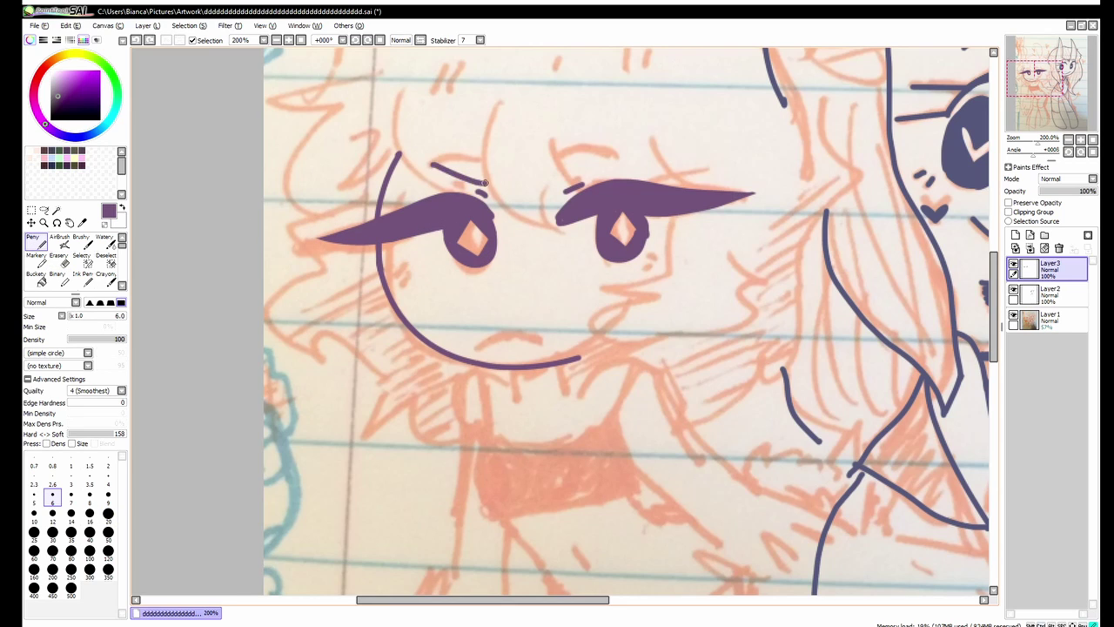
{"action": "key", "text": "ctrl+z"}
{"action": "key", "text": "ctrl+z"}
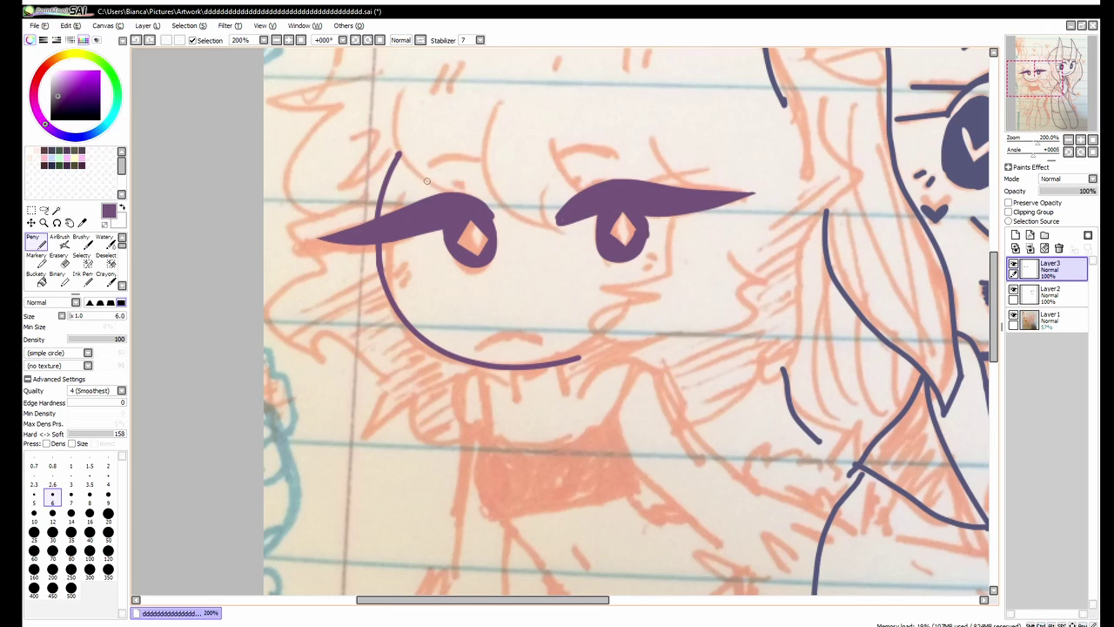
- Ink the frowning facial features and the curved fringe strands hanging over the forehead of the second character
{"action": "left_click_drag", "start_coordinate": [474, 348], "coordinate": [546, 333]}
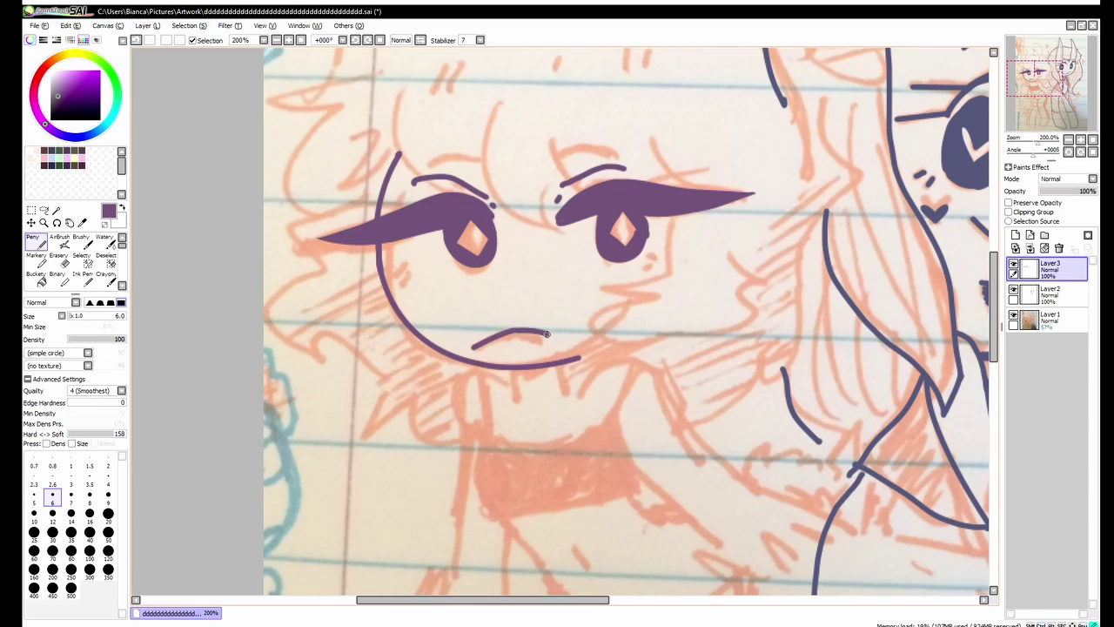
{"action": "left_click_drag", "start_coordinate": [501, 108], "coordinate": [557, 230]}
{"action": "left_click_drag", "start_coordinate": [557, 140], "coordinate": [550, 228]}
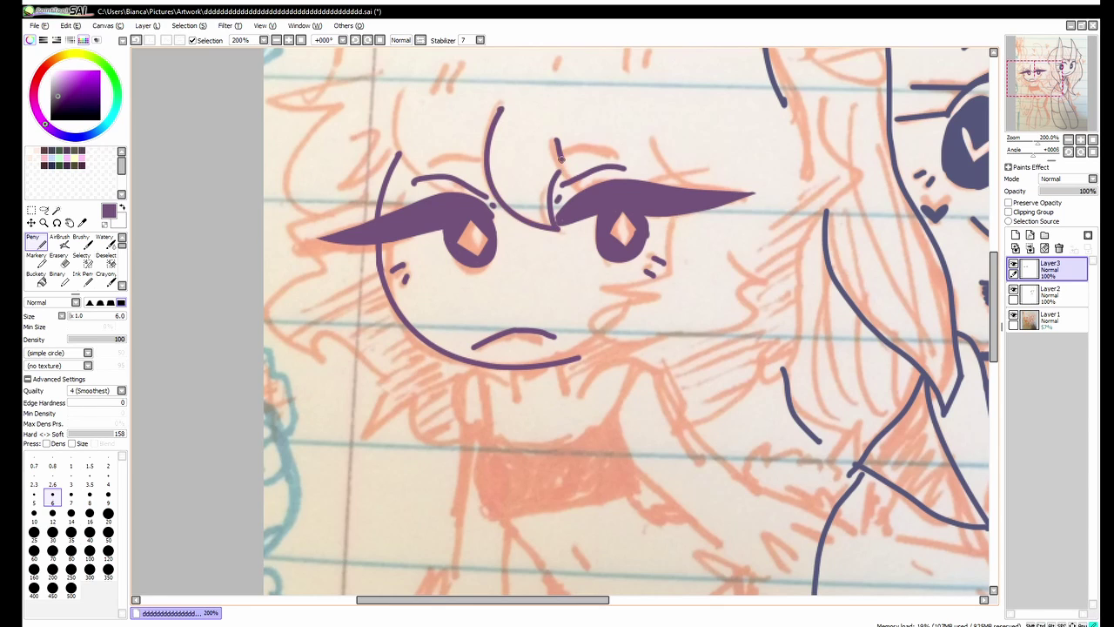
{"action": "left_click_drag", "start_coordinate": [557, 166], "coordinate": [588, 187]}
{"action": "mouse_move", "coordinate": [400, 94]}
{"action": "left_mouse_down"}
{"action": "mouse_move", "coordinate": [480, 187]}
{"action": "mouse_move", "coordinate": [484, 149]}
{"action": "mouse_move", "coordinate": [458, 194]}
{"action": "left_mouse_up"}
{"action": "mouse_move", "coordinate": [619, 174]}
{"action": "left_mouse_down"}
{"action": "mouse_move", "coordinate": [696, 202]}
{"action": "mouse_move", "coordinate": [720, 193]}
{"action": "left_mouse_up"}
- Ink the jagged hair strands beside the cheek and the pointed tuft under the jaw, and save the drawing
{"action": "mouse_move", "coordinate": [640, 261]}
{"action": "left_mouse_down"}
{"action": "mouse_move", "coordinate": [644, 300]}
{"action": "mouse_move", "coordinate": [570, 331]}
{"action": "left_mouse_up"}
{"action": "mouse_move", "coordinate": [628, 338]}
{"action": "left_mouse_down"}
{"action": "mouse_move", "coordinate": [563, 353]}
{"action": "mouse_move", "coordinate": [610, 390]}
{"action": "mouse_move", "coordinate": [547, 442]}
{"action": "left_mouse_up"}
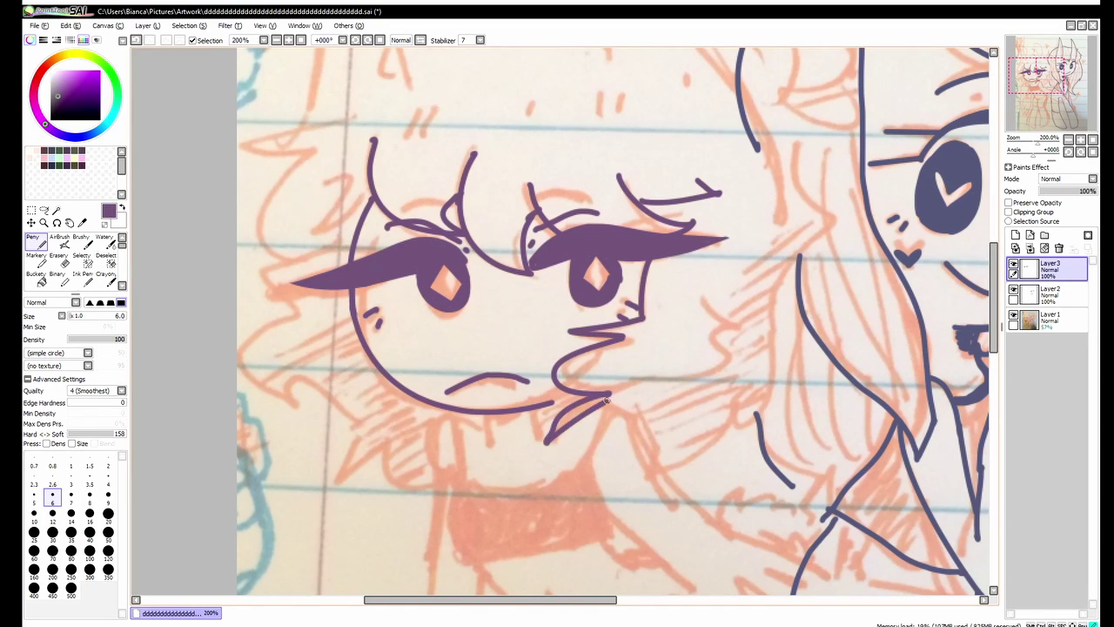
{"action": "mouse_move", "coordinate": [609, 389]}
{"action": "left_mouse_down"}
{"action": "mouse_move", "coordinate": [723, 344]}
{"action": "mouse_move", "coordinate": [724, 290]}
{"action": "left_mouse_up"}
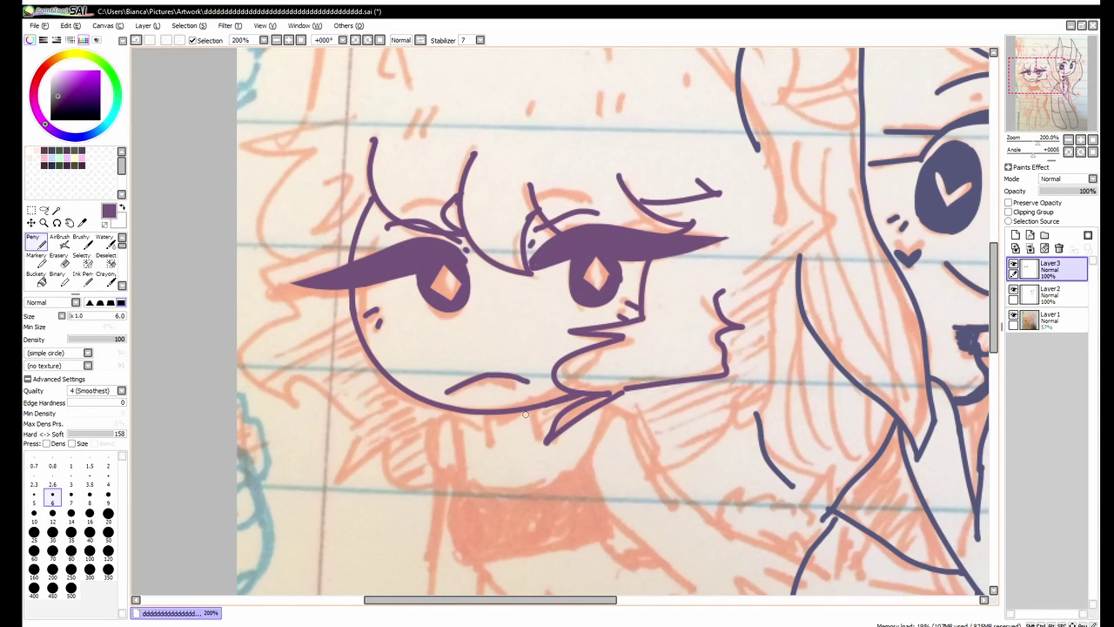
{"action": "key", "text": "ctrl+s"}
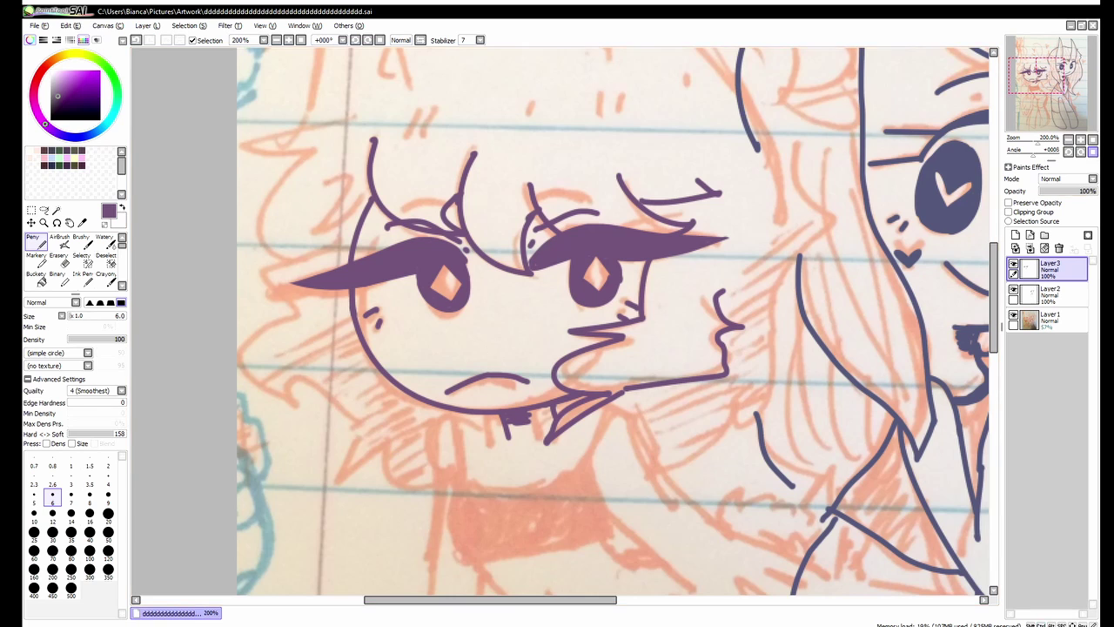
- Ink the outlines of the two long, curved pointed ears above the second character's head
{"action": "scroll", "coordinate": [559, 419], "scroll_direction": "down", "scroll_amount": 3}
{"action": "scroll", "coordinate": [557, 348], "scroll_direction": "up", "scroll_amount": 10}
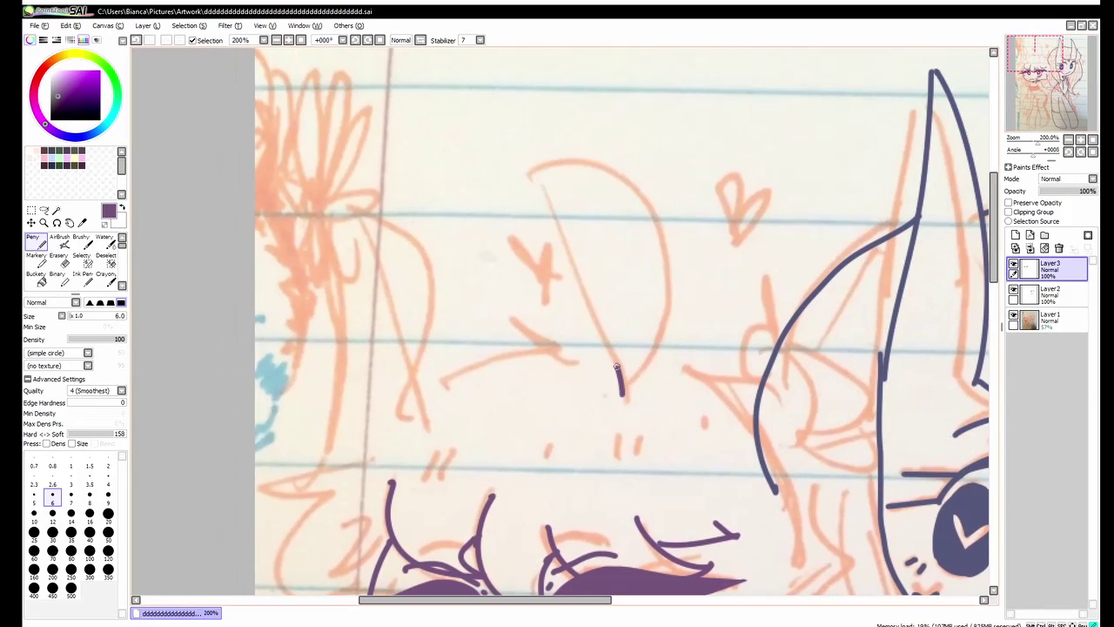
{"action": "mouse_move", "coordinate": [477, 144]}
{"action": "left_mouse_down"}
{"action": "mouse_move", "coordinate": [622, 395]}
{"action": "mouse_move", "coordinate": [652, 380]}
{"action": "left_mouse_up"}
{"action": "mouse_move", "coordinate": [301, 200]}
{"action": "left_mouse_down"}
{"action": "mouse_move", "coordinate": [457, 396]}
{"action": "mouse_move", "coordinate": [374, 348]}
{"action": "mouse_move", "coordinate": [270, 239]}
{"action": "left_mouse_up"}
{"action": "key", "text": "ctrl+z"}
{"action": "mouse_move", "coordinate": [270, 239]}
{"action": "left_mouse_down"}
{"action": "mouse_move", "coordinate": [470, 409]}
{"action": "mouse_move", "coordinate": [461, 418]}
{"action": "left_mouse_up"}
{"action": "key", "text": "ctrl+z"}
{"action": "key", "text": "ctrl+z"}
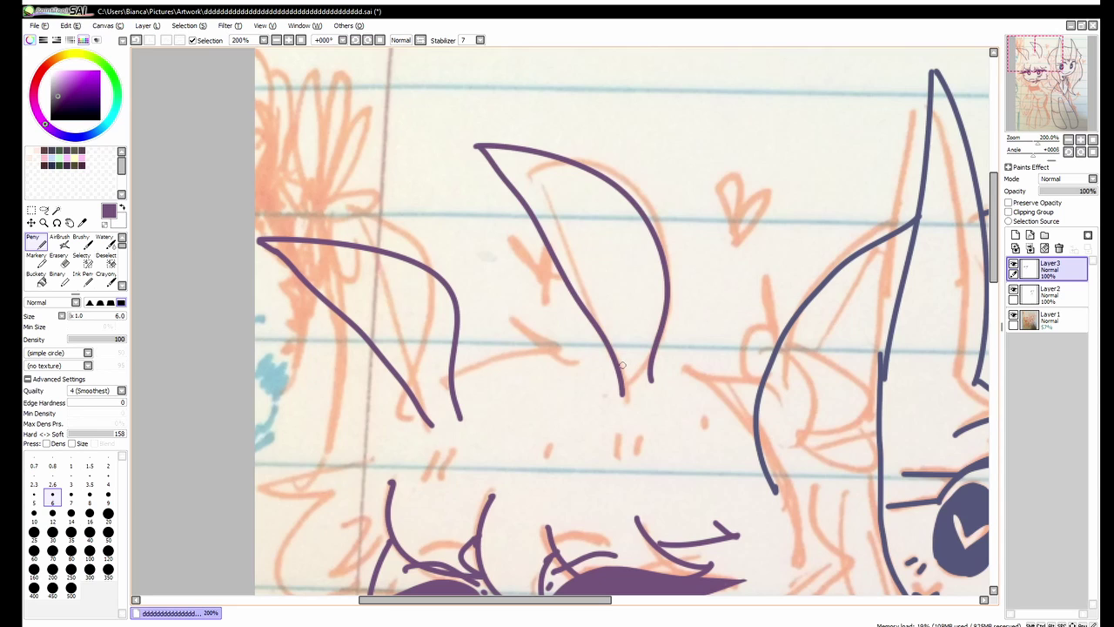
- Ink small fur tufts at the tips and bases of both long ears
{"action": "left_click_drag", "start_coordinate": [651, 373], "coordinate": [627, 305]}
{"action": "key", "text": "ctrl+z"}
{"action": "key", "text": "ctrl+z"}
{"action": "mouse_move", "coordinate": [533, 155]}
{"action": "left_mouse_down"}
{"action": "mouse_move", "coordinate": [652, 383]}
{"action": "mouse_move", "coordinate": [687, 348]}
{"action": "left_mouse_up"}
{"action": "left_click_drag", "start_coordinate": [498, 132], "coordinate": [553, 150]}
{"action": "left_click_drag", "start_coordinate": [271, 225], "coordinate": [331, 237]}
{"action": "left_click_drag", "start_coordinate": [453, 381], "coordinate": [463, 357]}
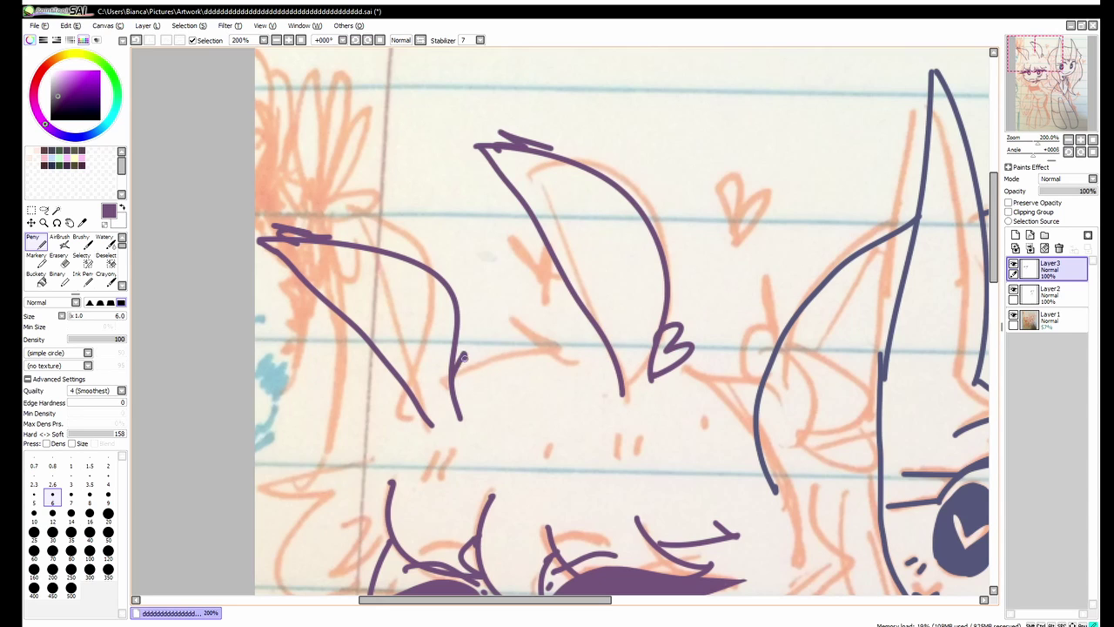
- Ink the top-of-head line between the long ears and try strokes for the bow shape beside the head
{"action": "scroll", "coordinate": [451, 291], "scroll_direction": "down", "scroll_amount": 5}
{"action": "scroll", "coordinate": [609, 174], "scroll_direction": "right", "scroll_amount": 4}
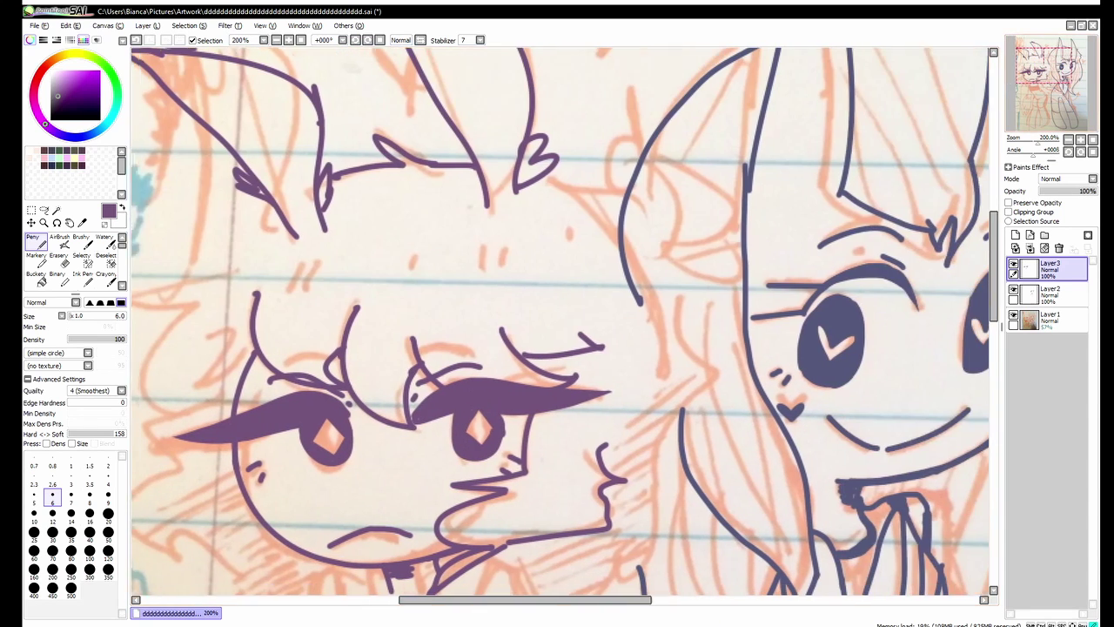
{"action": "mouse_move", "coordinate": [582, 125]}
{"action": "left_mouse_down"}
{"action": "mouse_move", "coordinate": [620, 207]}
{"action": "mouse_move", "coordinate": [687, 174]}
{"action": "mouse_move", "coordinate": [620, 207]}
{"action": "left_mouse_up"}
{"action": "key", "text": "ctrl+z"}
{"action": "key", "text": "ctrl+z"}
{"action": "mouse_move", "coordinate": [581, 124]}
{"action": "left_mouse_down"}
{"action": "mouse_move", "coordinate": [671, 178]}
{"action": "mouse_move", "coordinate": [696, 222]}
{"action": "left_mouse_up"}
{"action": "key", "text": "ctrl+z"}
- Ink the spiky outer contour of the hair down both sides of the second character's head
{"action": "mouse_move", "coordinate": [620, 193]}
{"action": "left_mouse_down"}
{"action": "mouse_move", "coordinate": [701, 224]}
{"action": "mouse_move", "coordinate": [676, 339]}
{"action": "mouse_move", "coordinate": [705, 353]}
{"action": "left_mouse_up"}
{"action": "mouse_move", "coordinate": [705, 353]}
{"action": "left_mouse_down"}
{"action": "mouse_move", "coordinate": [699, 201]}
{"action": "mouse_move", "coordinate": [634, 293]}
{"action": "mouse_move", "coordinate": [601, 432]}
{"action": "mouse_move", "coordinate": [518, 472]}
{"action": "left_mouse_up"}
{"action": "mouse_move", "coordinate": [487, 366]}
{"action": "left_mouse_down"}
{"action": "mouse_move", "coordinate": [608, 411]}
{"action": "mouse_move", "coordinate": [705, 537]}
{"action": "left_mouse_up"}
{"action": "mouse_move", "coordinate": [477, 239]}
{"action": "left_mouse_down"}
{"action": "mouse_move", "coordinate": [335, 341]}
{"action": "mouse_move", "coordinate": [363, 446]}
{"action": "left_mouse_up"}
{"action": "mouse_move", "coordinate": [308, 237]}
{"action": "left_mouse_down"}
{"action": "mouse_move", "coordinate": [287, 353]}
{"action": "mouse_move", "coordinate": [343, 367]}
{"action": "left_mouse_up"}
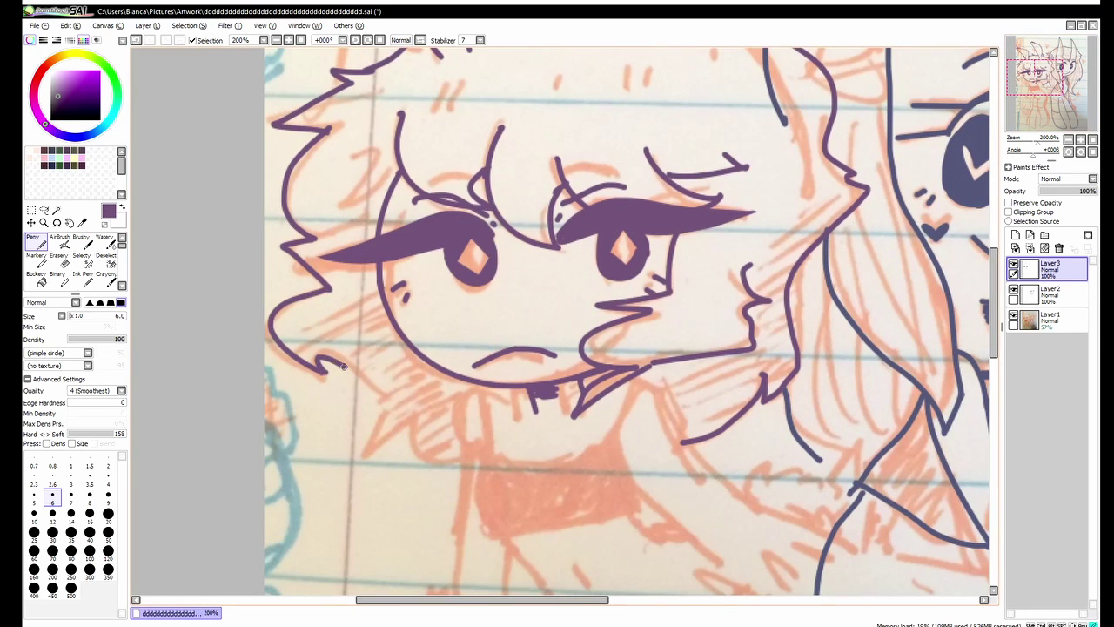
- Ink the pointed hair tips below the face and the rounded lines of both shoulders, and save the drawing
{"action": "left_click_drag", "start_coordinate": [365, 456], "coordinate": [470, 452]}
{"action": "left_click_drag", "start_coordinate": [534, 409], "coordinate": [527, 392]}
{"action": "left_click_drag", "start_coordinate": [515, 388], "coordinate": [467, 451]}
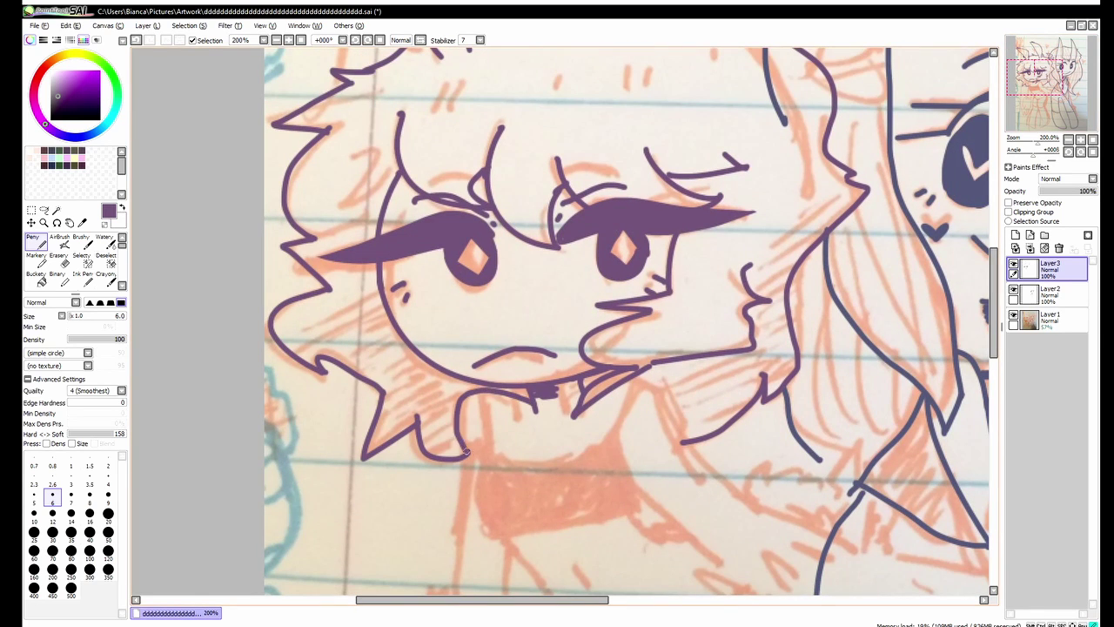
{"action": "key", "text": "e"}
{"action": "key", "text": "n"}
{"action": "scroll", "coordinate": [570, 389], "scroll_direction": "down", "scroll_amount": 3}
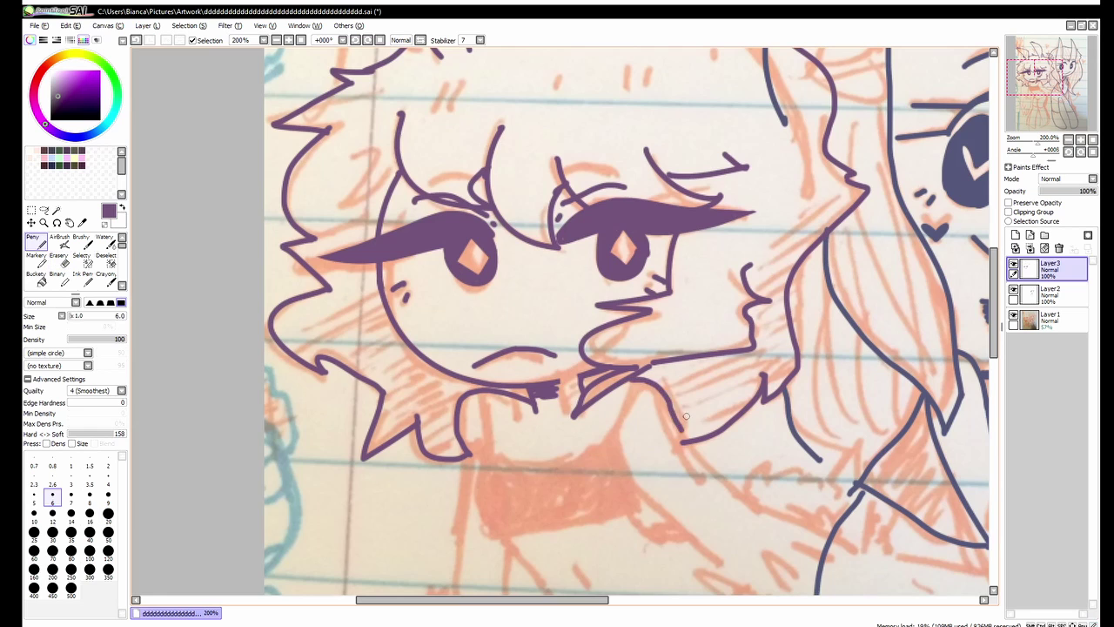
{"action": "key", "text": "ctrl+s"}
- Ink the upper and lower edges of the arm reaching toward the horned character
{"action": "scroll", "coordinate": [570, 389], "scroll_direction": "up", "scroll_amount": 2}
{"action": "mouse_move", "coordinate": [477, 356]}
{"action": "left_mouse_down"}
{"action": "mouse_move", "coordinate": [470, 302]}
{"action": "mouse_move", "coordinate": [513, 409]}
{"action": "mouse_move", "coordinate": [635, 486]}
{"action": "left_mouse_up"}
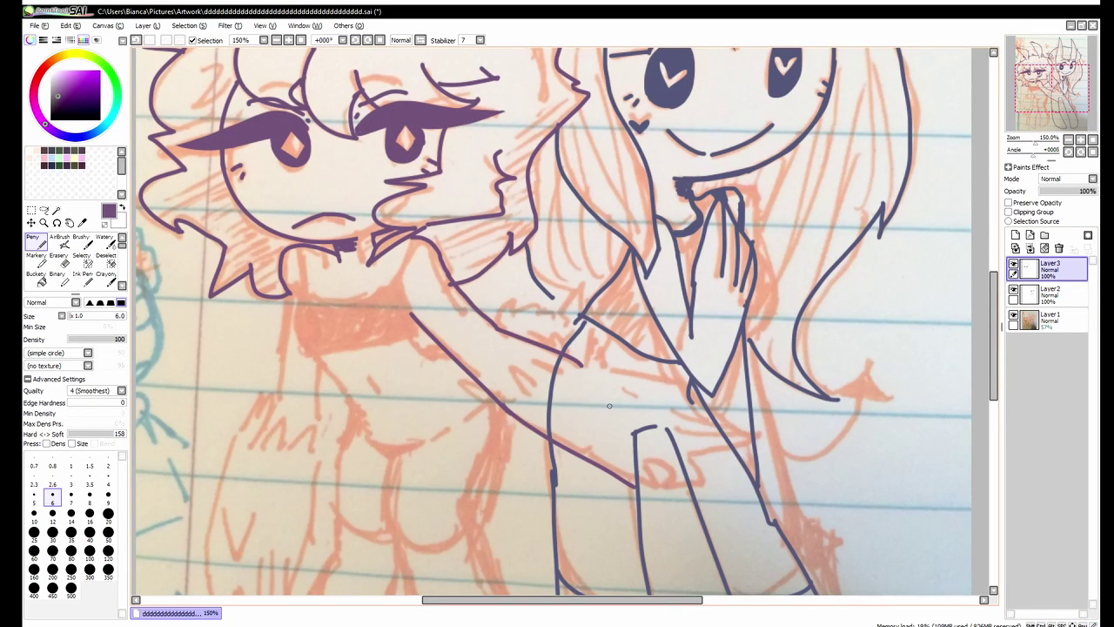
{"action": "left_click_drag", "start_coordinate": [566, 351], "coordinate": [653, 372]}
{"action": "left_click_drag", "start_coordinate": [657, 470], "coordinate": [763, 448]}
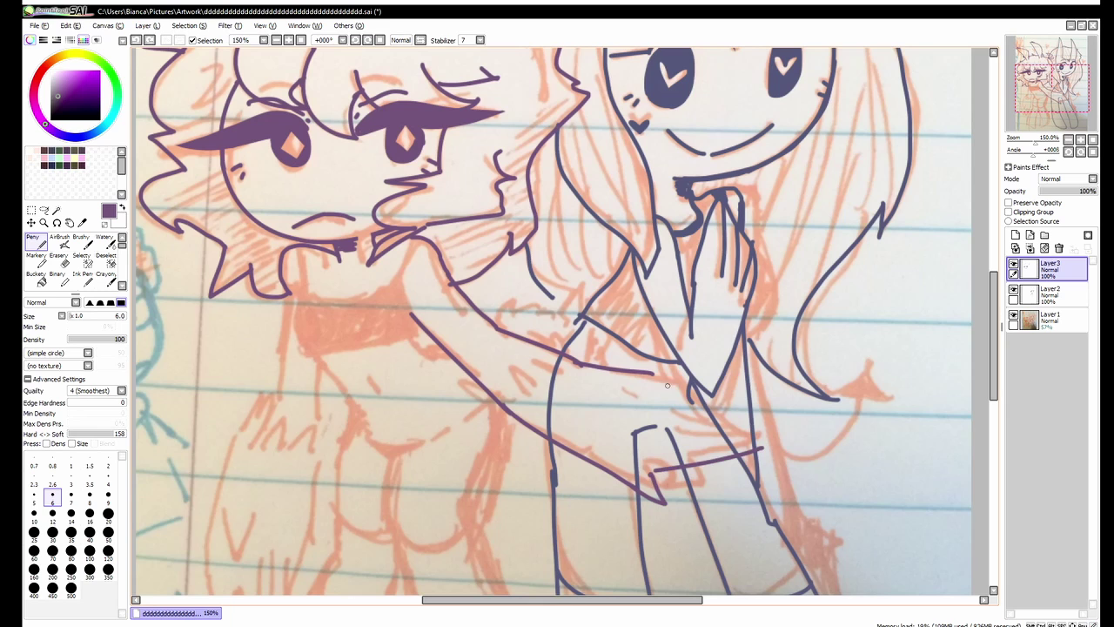
{"action": "mouse_move", "coordinate": [640, 374]}
{"action": "left_mouse_down"}
{"action": "mouse_move", "coordinate": [727, 369]}
{"action": "mouse_move", "coordinate": [801, 444]}
{"action": "left_mouse_up"}
{"action": "key", "text": "ctrl+z"}
{"action": "key", "text": "ctrl+z"}
{"action": "key", "text": "ctrl+z"}
{"action": "key", "text": "ctrl+z"}
- Ink the side of the torso and the outline of the chest band, and fill the band with purple
{"action": "left_click_drag", "start_coordinate": [298, 295], "coordinate": [447, 247]}
{"action": "mouse_move", "coordinate": [447, 247]}
{"action": "left_mouse_down"}
{"action": "mouse_move", "coordinate": [455, 297]}
{"action": "mouse_move", "coordinate": [554, 280]}
{"action": "left_mouse_up"}
{"action": "scroll", "coordinate": [456, 307], "scroll_direction": "up", "scroll_amount": 1}
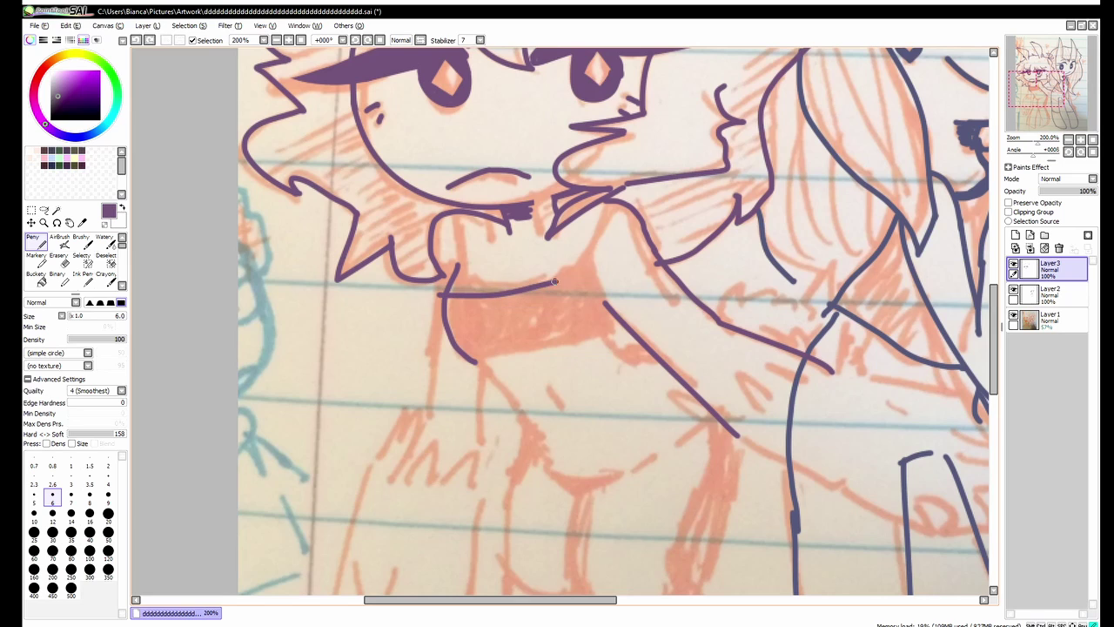
{"action": "left_click_drag", "start_coordinate": [447, 333], "coordinate": [609, 310]}
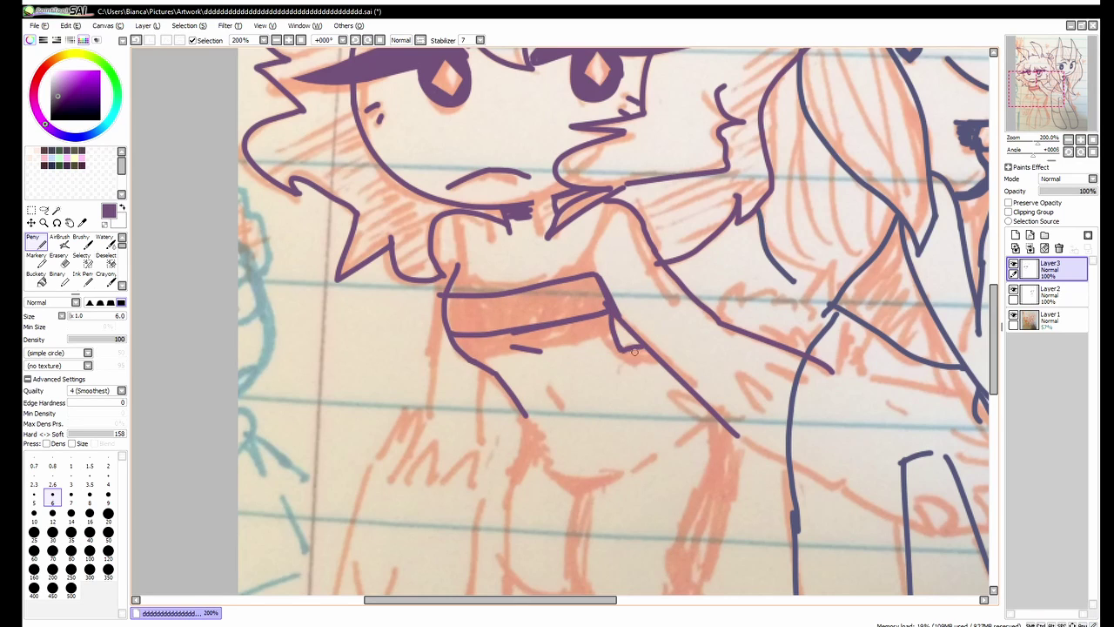
{"action": "left_click", "coordinate": [540, 308]}
- Ink the straps rising from the chest band and the outer line of the lowered arm
{"action": "left_click_drag", "start_coordinate": [577, 219], "coordinate": [586, 267]}
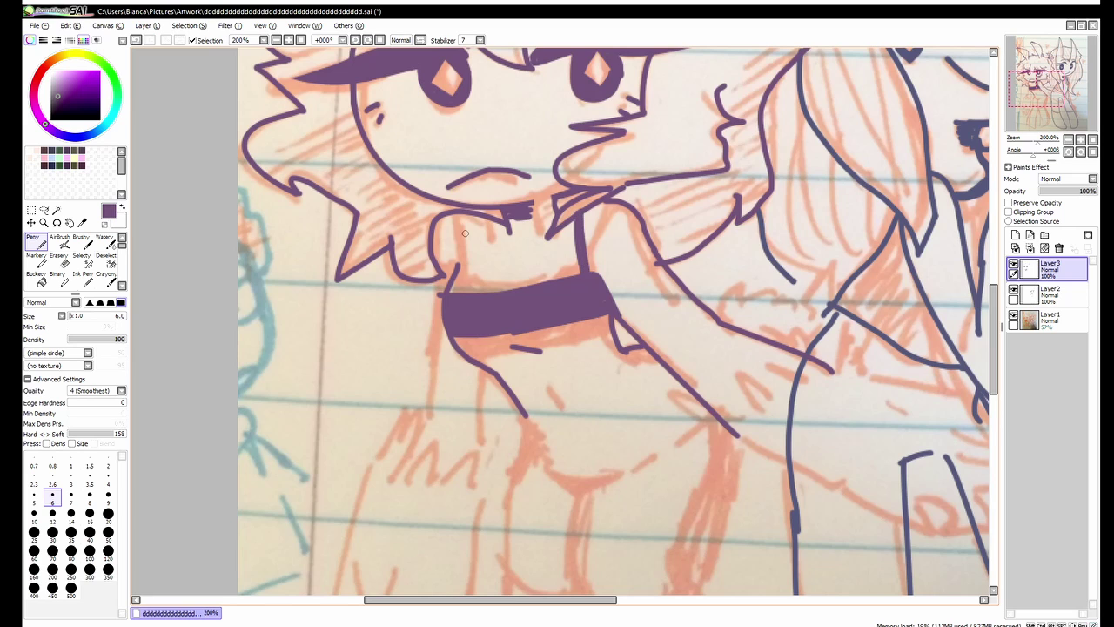
{"action": "key", "text": "ctrl+z"}
{"action": "left_click_drag", "start_coordinate": [580, 206], "coordinate": [591, 271]}
{"action": "left_click_drag", "start_coordinate": [478, 215], "coordinate": [458, 292]}
{"action": "left_click_drag", "start_coordinate": [485, 218], "coordinate": [470, 289]}
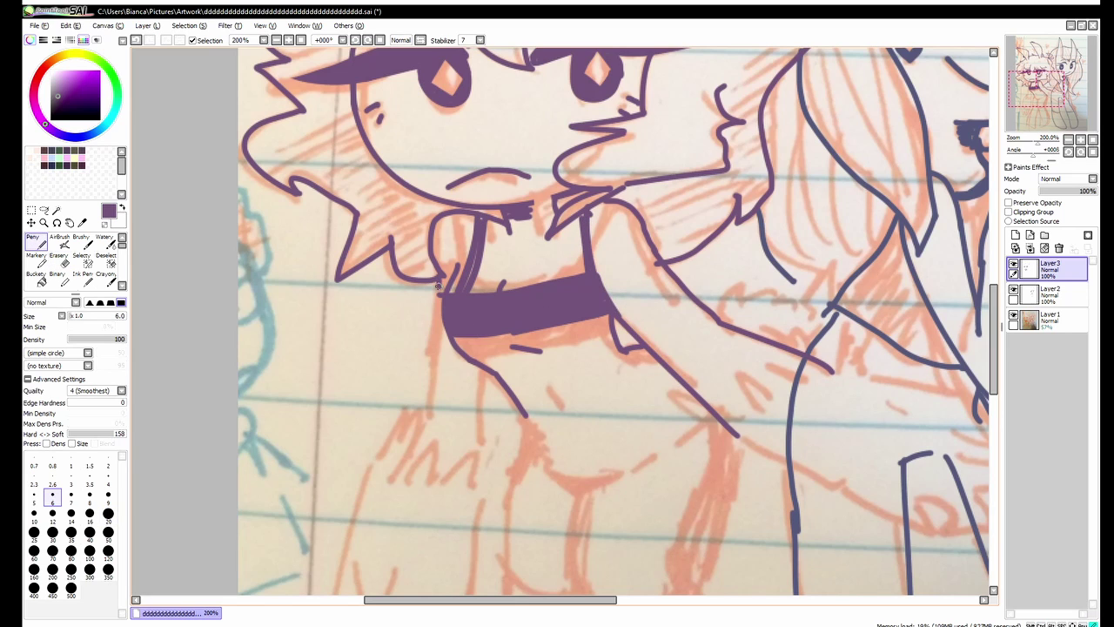
{"action": "left_click_drag", "start_coordinate": [444, 330], "coordinate": [428, 433]}
- Ink the curved waistline of the bottoms and the upper contours of the leg on the reaching-arm side
{"action": "scroll", "coordinate": [515, 198], "scroll_direction": "down", "scroll_amount": 5}
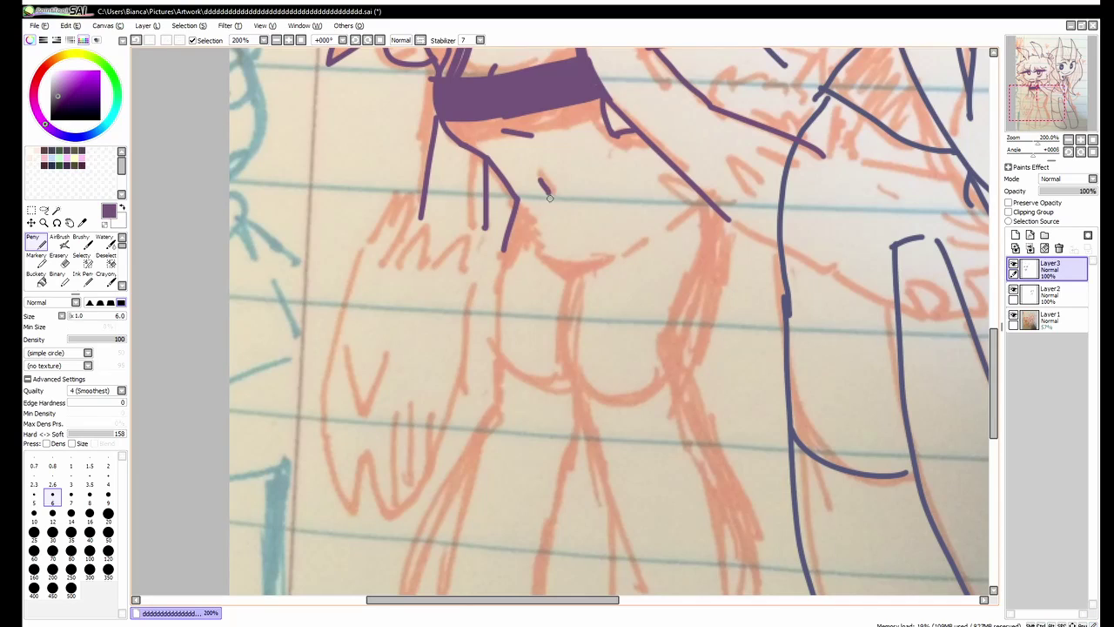
{"action": "mouse_move", "coordinate": [535, 254]}
{"action": "left_mouse_down"}
{"action": "mouse_move", "coordinate": [612, 254]}
{"action": "mouse_move", "coordinate": [567, 270]}
{"action": "left_mouse_up"}
{"action": "key", "text": "e"}
{"action": "left_click_drag", "start_coordinate": [535, 230], "coordinate": [520, 237]}
{"action": "key", "text": "n"}
{"action": "mouse_move", "coordinate": [613, 254]}
{"action": "left_mouse_down"}
{"action": "mouse_move", "coordinate": [670, 225]}
{"action": "mouse_move", "coordinate": [684, 174]}
{"action": "left_mouse_up"}
{"action": "left_click_drag", "start_coordinate": [570, 270], "coordinate": [569, 363]}
{"action": "left_click_drag", "start_coordinate": [713, 202], "coordinate": [689, 328]}
- Ink the lower part of the leg nearer the horned character, down to its rounded foot
{"action": "scroll", "coordinate": [703, 278], "scroll_direction": "down", "scroll_amount": 5}
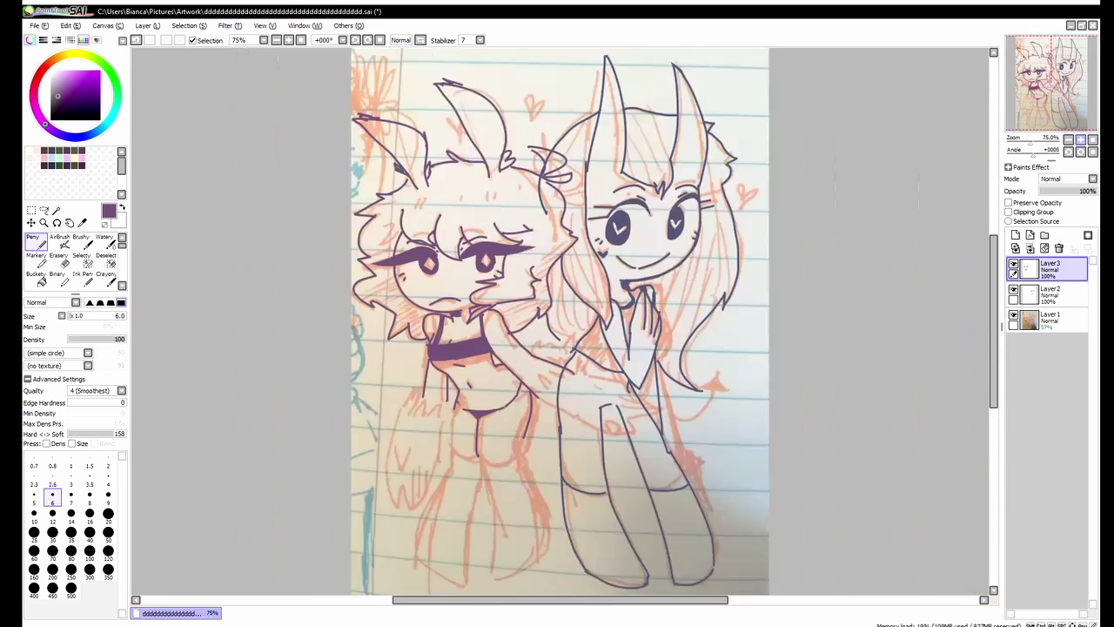
{"action": "scroll", "coordinate": [703, 278], "scroll_direction": "up", "scroll_amount": 4}
{"action": "mouse_move", "coordinate": [439, 387]}
{"action": "left_mouse_down"}
{"action": "mouse_move", "coordinate": [480, 314]}
{"action": "mouse_move", "coordinate": [497, 380]}
{"action": "left_mouse_up"}
{"action": "key", "text": "ctrl+z"}
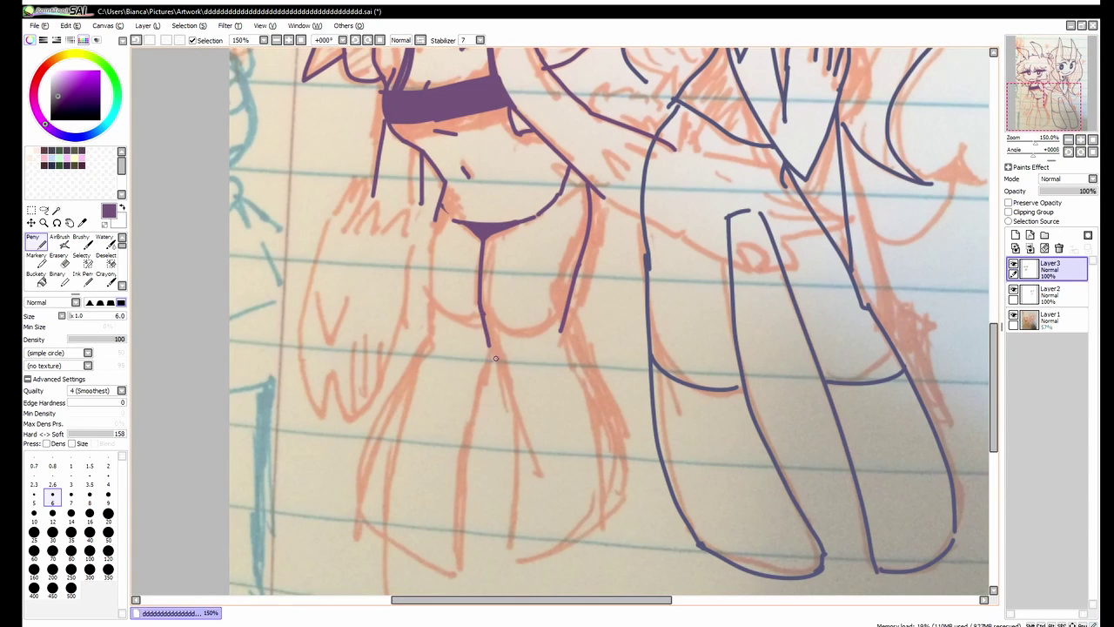
{"action": "left_click_drag", "start_coordinate": [489, 340], "coordinate": [509, 557]}
{"action": "mouse_move", "coordinate": [561, 329]}
{"action": "left_mouse_down"}
{"action": "mouse_move", "coordinate": [605, 405]}
{"action": "mouse_move", "coordinate": [613, 533]}
{"action": "left_mouse_up"}
{"action": "key", "text": "ctrl+z"}
{"action": "left_click_drag", "start_coordinate": [507, 562], "coordinate": [608, 536]}
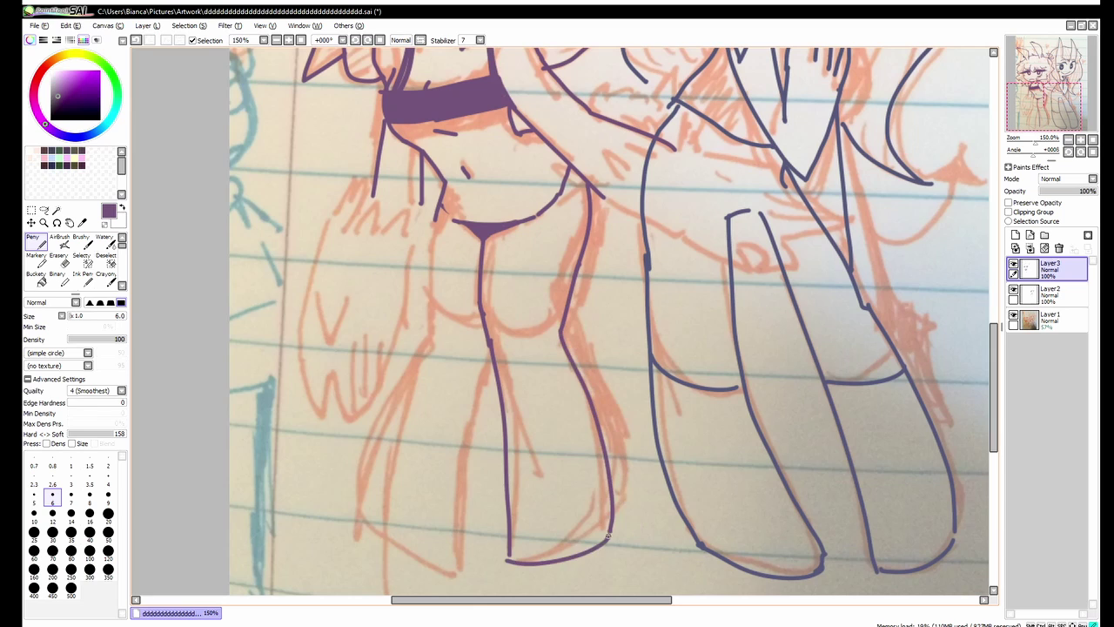
- Ink the second character's other leg down to the foot and the curved lines across both upper legs
{"action": "left_click_drag", "start_coordinate": [439, 317], "coordinate": [359, 554]}
{"action": "key", "text": "ctrl+z"}
{"action": "left_click_drag", "start_coordinate": [441, 315], "coordinate": [371, 512]}
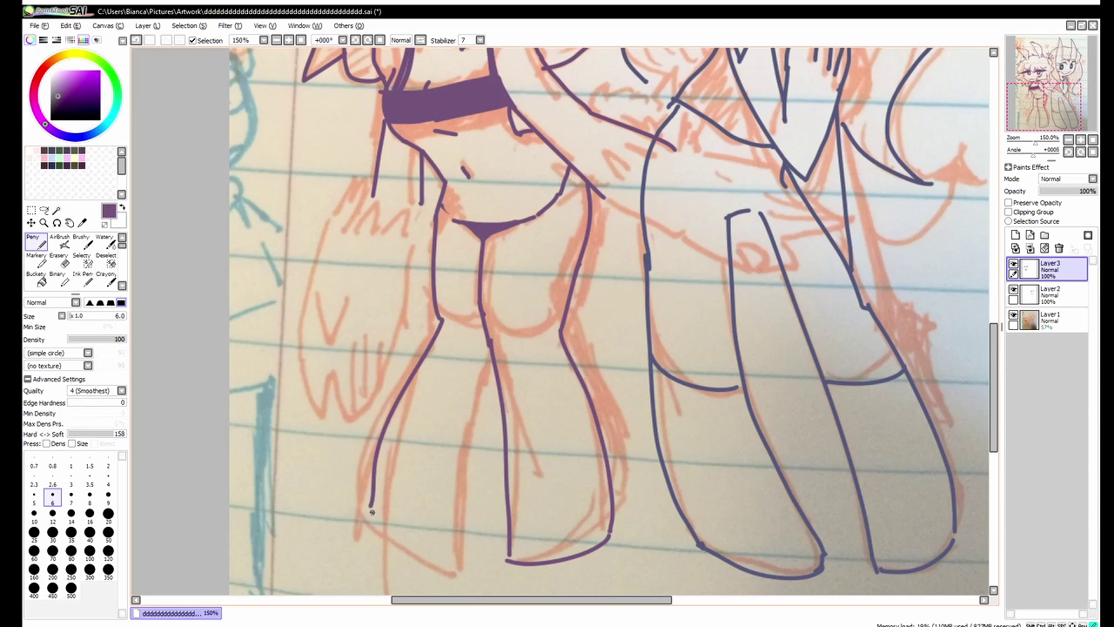
{"action": "left_click_drag", "start_coordinate": [488, 342], "coordinate": [460, 568]}
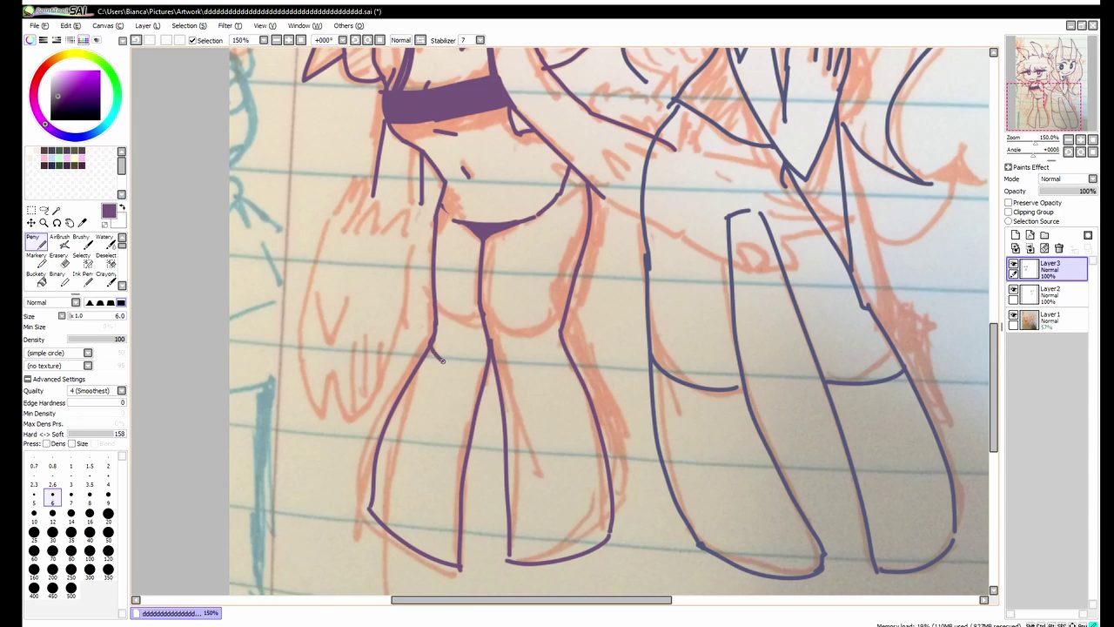
{"action": "mouse_move", "coordinate": [548, 318]}
{"action": "left_mouse_down"}
{"action": "mouse_move", "coordinate": [536, 387]}
{"action": "mouse_move", "coordinate": [535, 373]}
{"action": "left_mouse_up"}
- Ink the fur tufts around the lowered forearm, its wide outer contour and the pointed fingertips
{"action": "left_click_drag", "start_coordinate": [341, 282], "coordinate": [339, 300]}
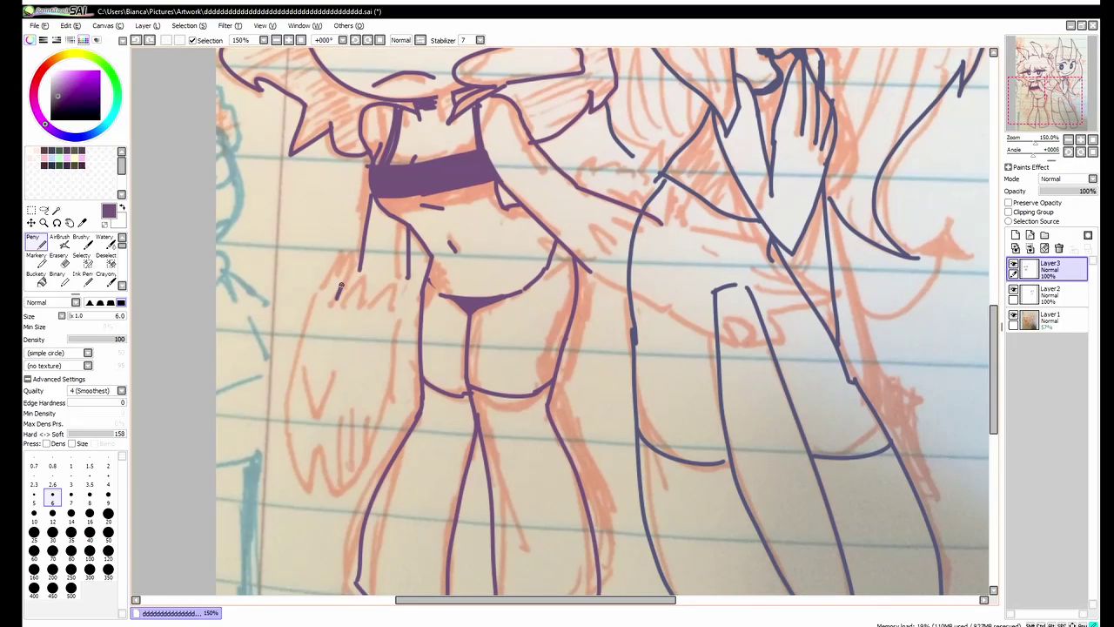
{"action": "left_click_drag", "start_coordinate": [357, 258], "coordinate": [370, 291]}
{"action": "left_click_drag", "start_coordinate": [400, 278], "coordinate": [409, 322]}
{"action": "left_click_drag", "start_coordinate": [342, 294], "coordinate": [295, 459]}
{"action": "left_click_drag", "start_coordinate": [337, 492], "coordinate": [357, 467]}
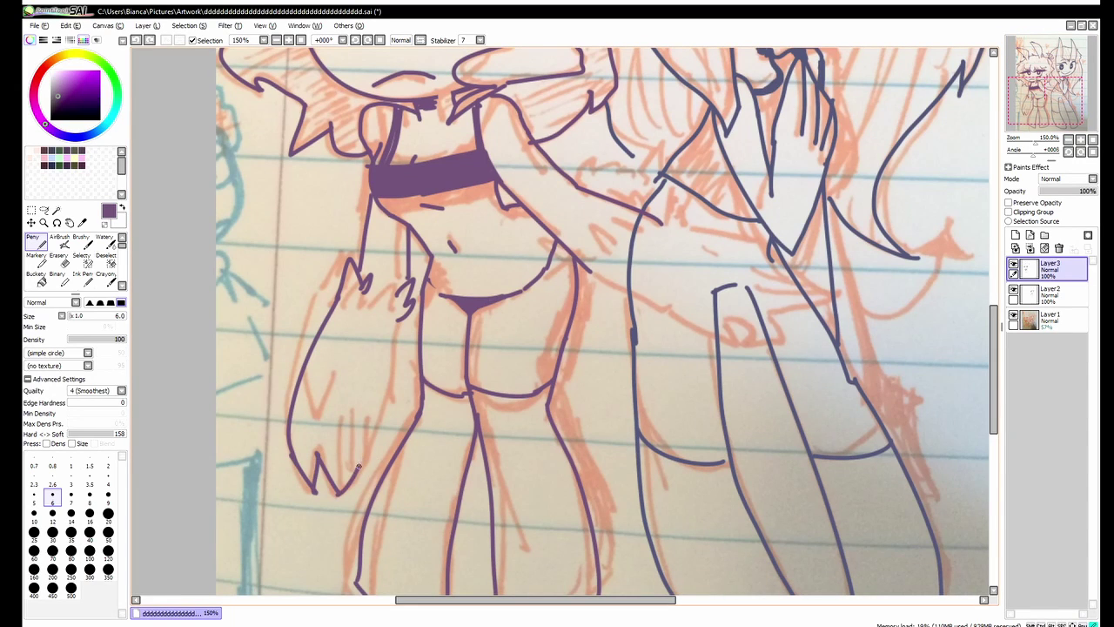
- Ink the inner edge of the furry forearm and the V-shaped thumb, reworking the finger lines on the hand
{"action": "left_click_drag", "start_coordinate": [398, 320], "coordinate": [390, 387]}
{"action": "left_click_drag", "start_coordinate": [307, 377], "coordinate": [337, 377]}
{"action": "left_click_drag", "start_coordinate": [339, 429], "coordinate": [338, 481]}
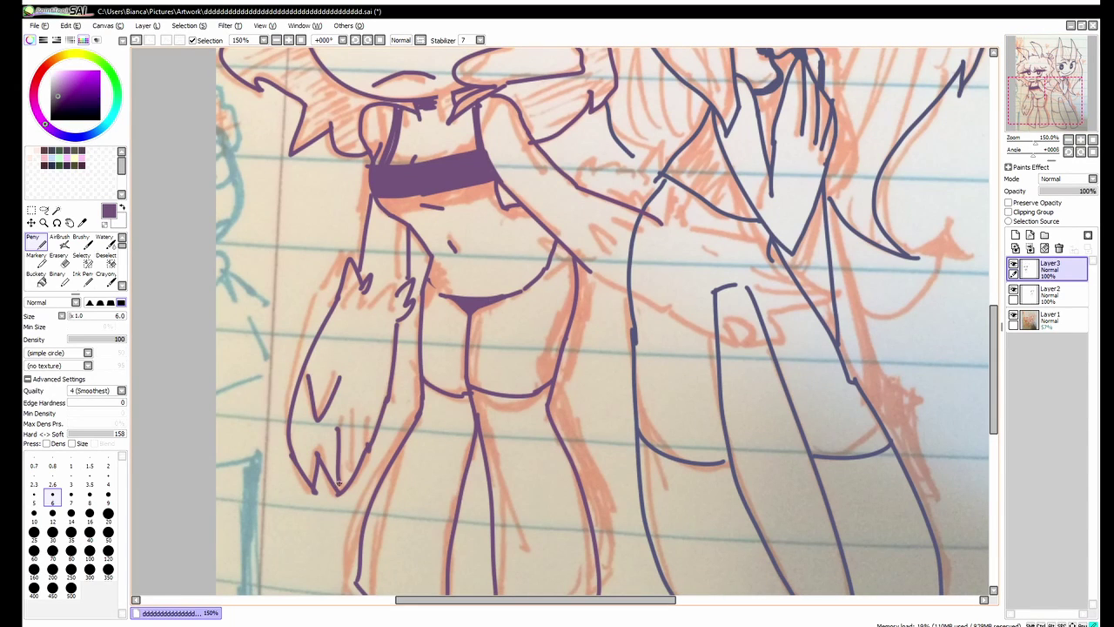
{"action": "key", "text": "ctrl+z"}
{"action": "key", "text": "ctrl+z"}
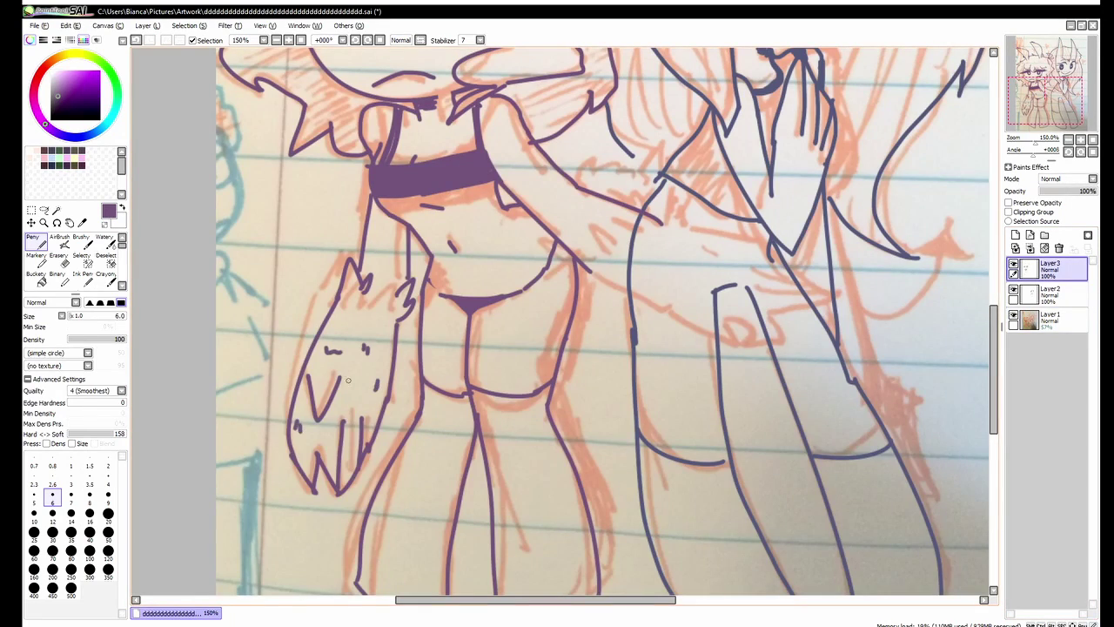
- Ink the lower contour and jagged fingertips of the outstretched furry forearm, redoing its upper edge in purple
{"action": "scroll", "coordinate": [347, 380], "scroll_direction": "up", "scroll_amount": 5}
{"action": "key", "text": "minus"}
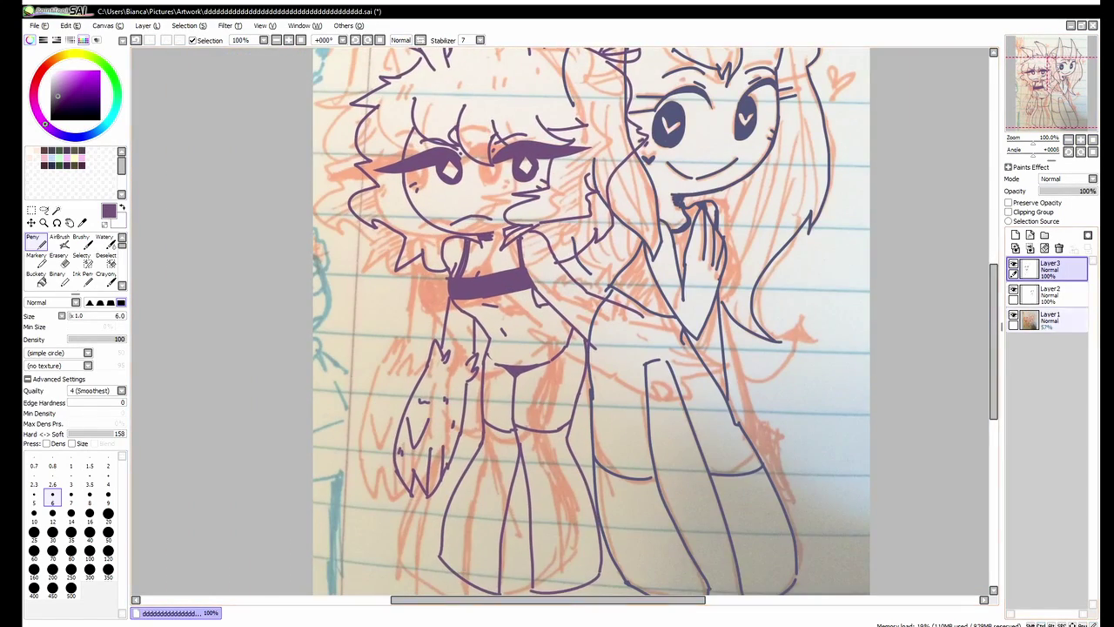
{"action": "key", "text": "plus"}
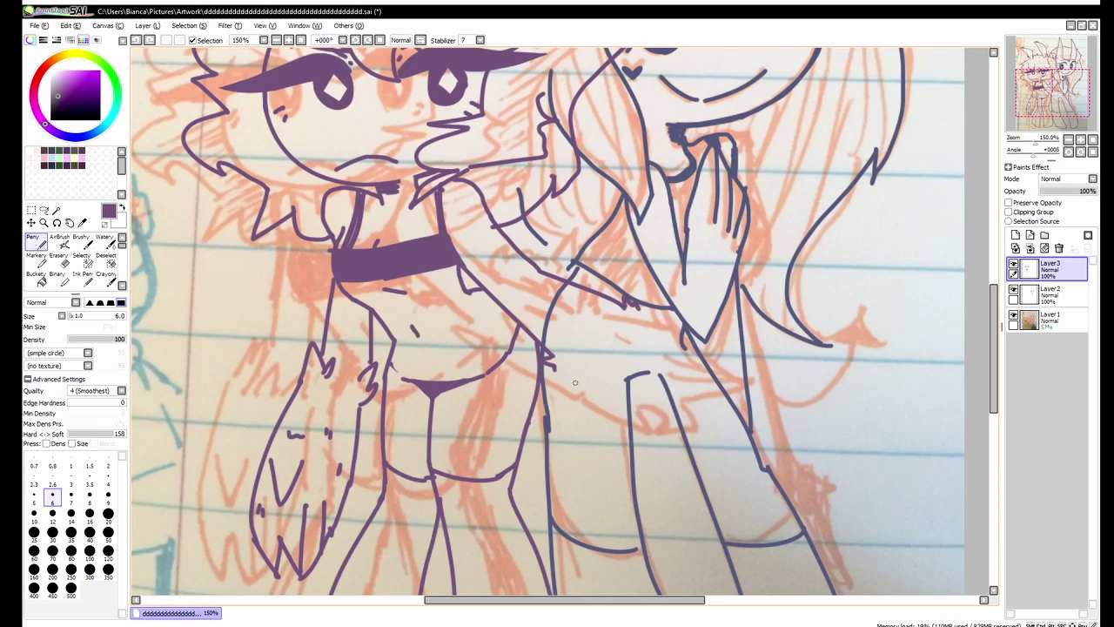
{"action": "mouse_move", "coordinate": [557, 374]}
{"action": "left_mouse_down"}
{"action": "mouse_move", "coordinate": [656, 437]}
{"action": "mouse_move", "coordinate": [593, 403]}
{"action": "mouse_move", "coordinate": [647, 429]}
{"action": "left_mouse_up"}
{"action": "key", "text": "ctrl+z"}
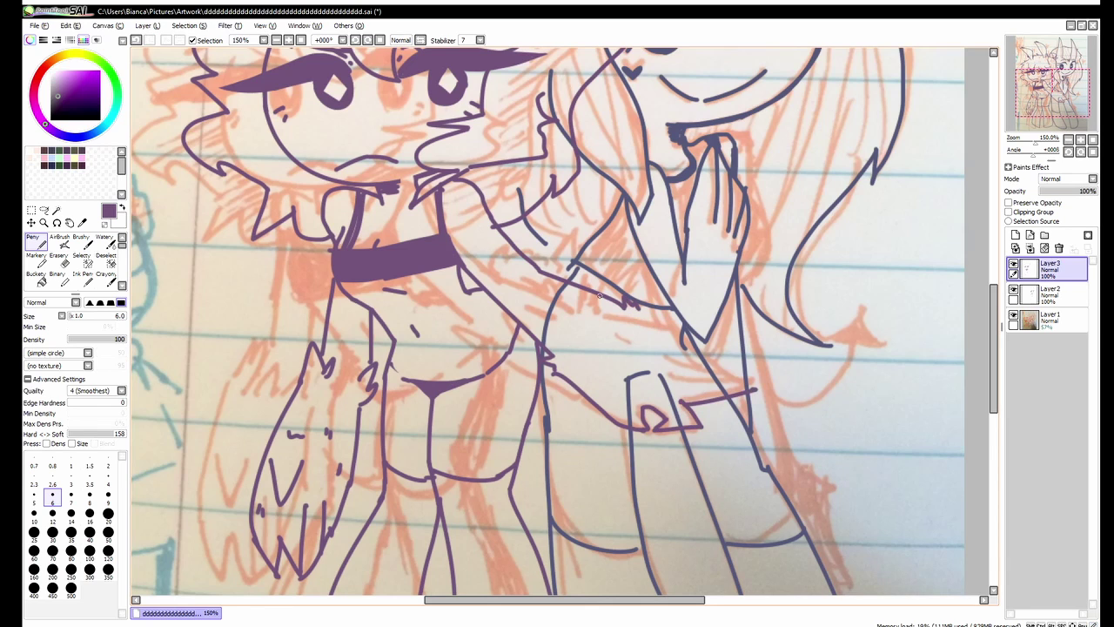
{"action": "left_click_drag", "start_coordinate": [640, 308], "coordinate": [753, 387]}
{"action": "key", "text": "ctrl+z"}
{"action": "key", "text": "ctrl+z"}
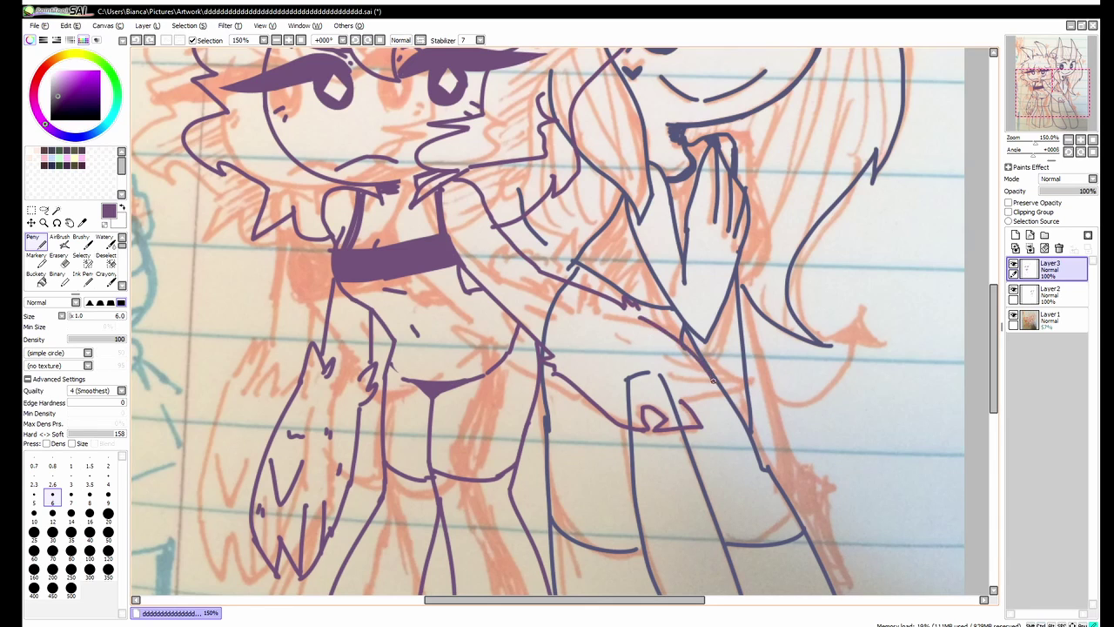
{"action": "mouse_move", "coordinate": [644, 315]}
{"action": "left_mouse_down"}
{"action": "mouse_move", "coordinate": [686, 406]}
{"action": "mouse_move", "coordinate": [728, 386]}
{"action": "left_mouse_up"}
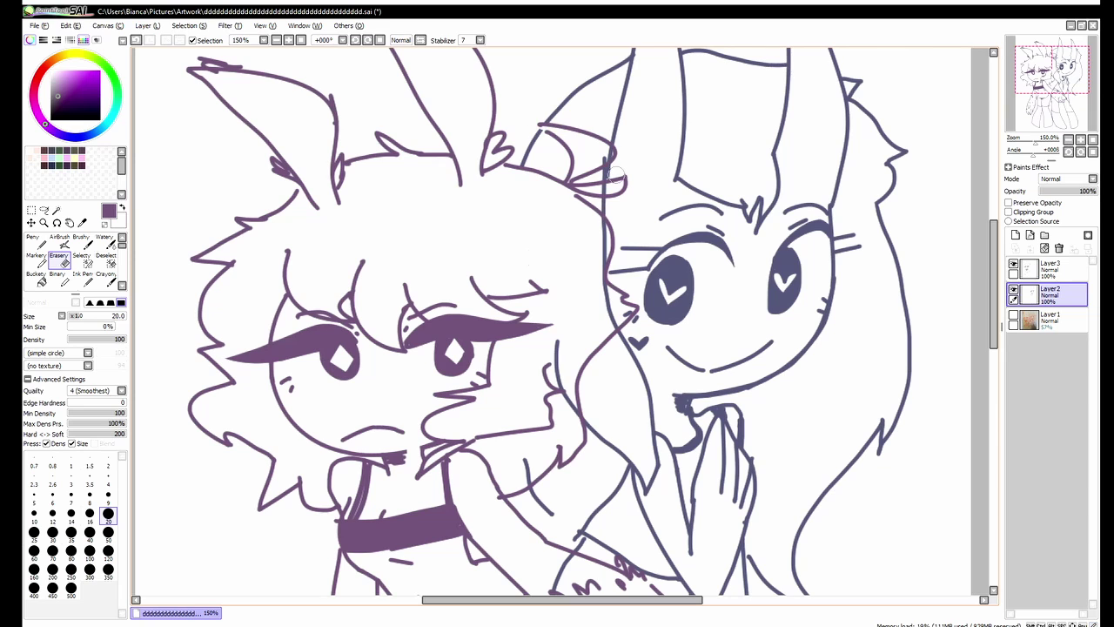
- With the sketch hidden, erase the horned character's lines on Layer2 where the long-eared character's hair and forearm overlap them
{"action": "left_click_drag", "start_coordinate": [614, 321], "coordinate": [565, 397]}
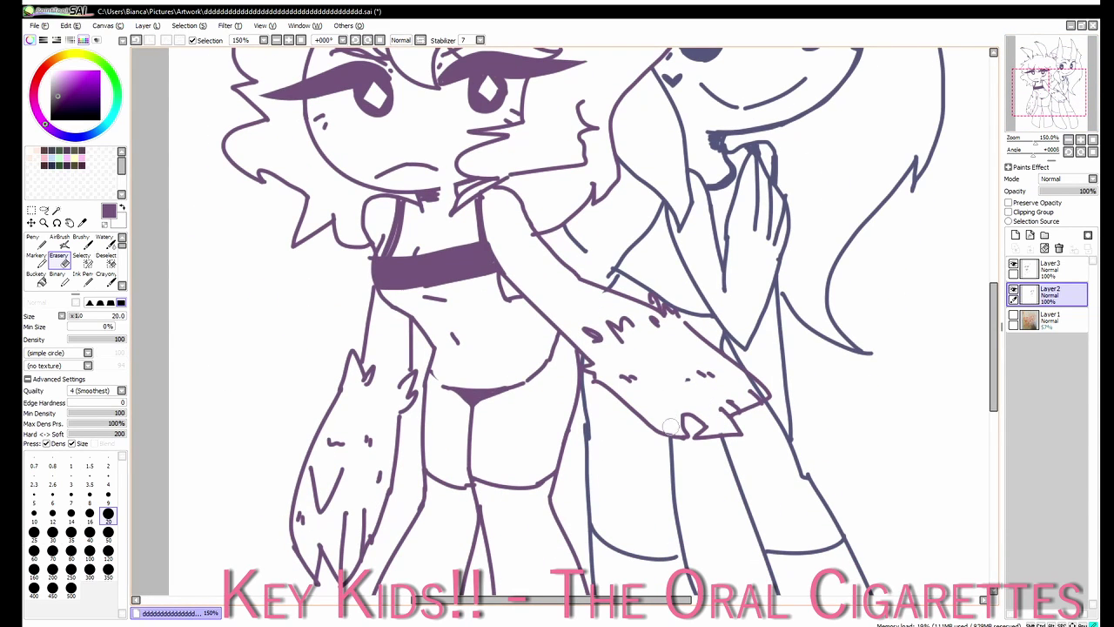
{"action": "key", "text": "ctrl+minus"}
{"action": "key", "text": "ctrl+minus"}
{"action": "key", "text": "ctrl+minus"}
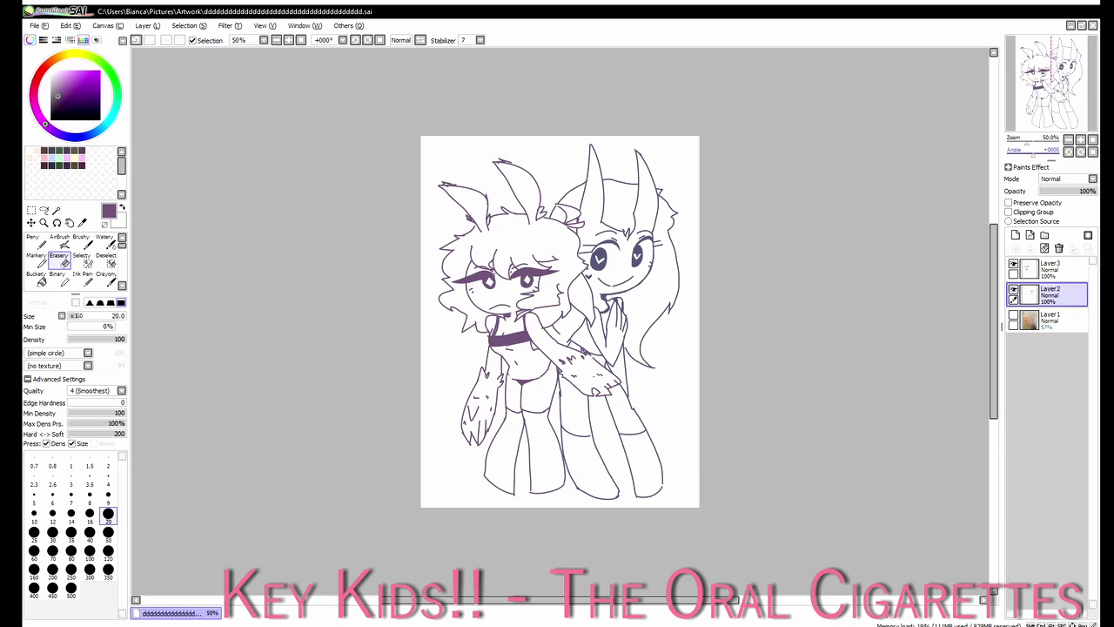
{"action": "key", "text": "ctrl+plus"}
{"action": "key", "text": "ctrl+plus"}
{"action": "key", "text": "ctrl+plus"}
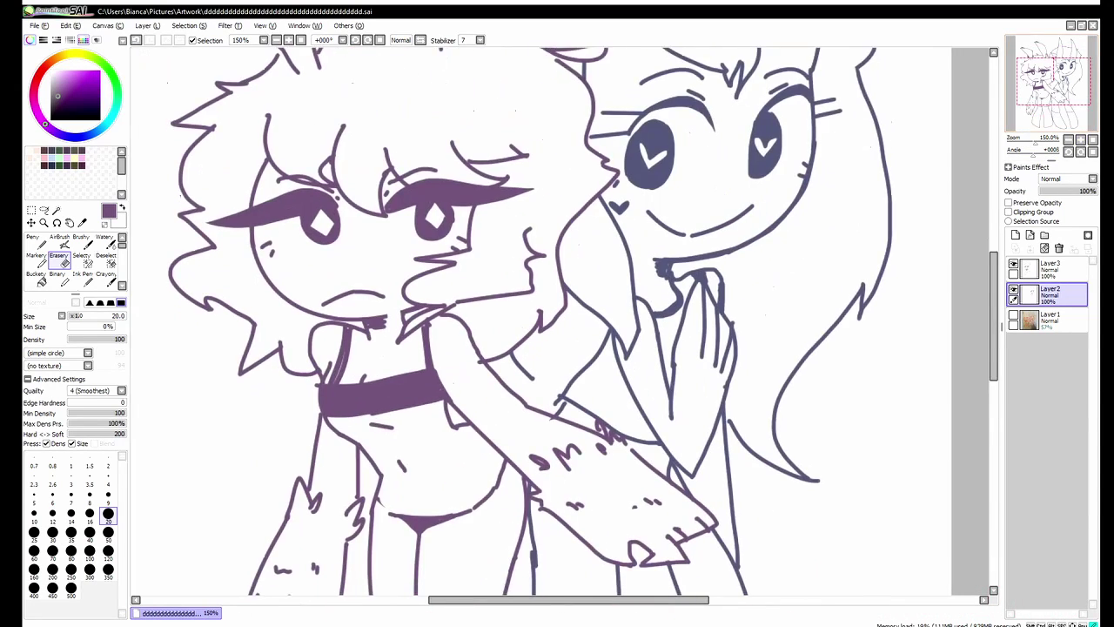
- Add a new layer beneath the line art and merge the purple line layer down into Layer2
{"action": "scroll", "coordinate": [557, 322], "scroll_direction": "down", "scroll_amount": 2}
{"action": "left_click", "coordinate": [1049, 269]}
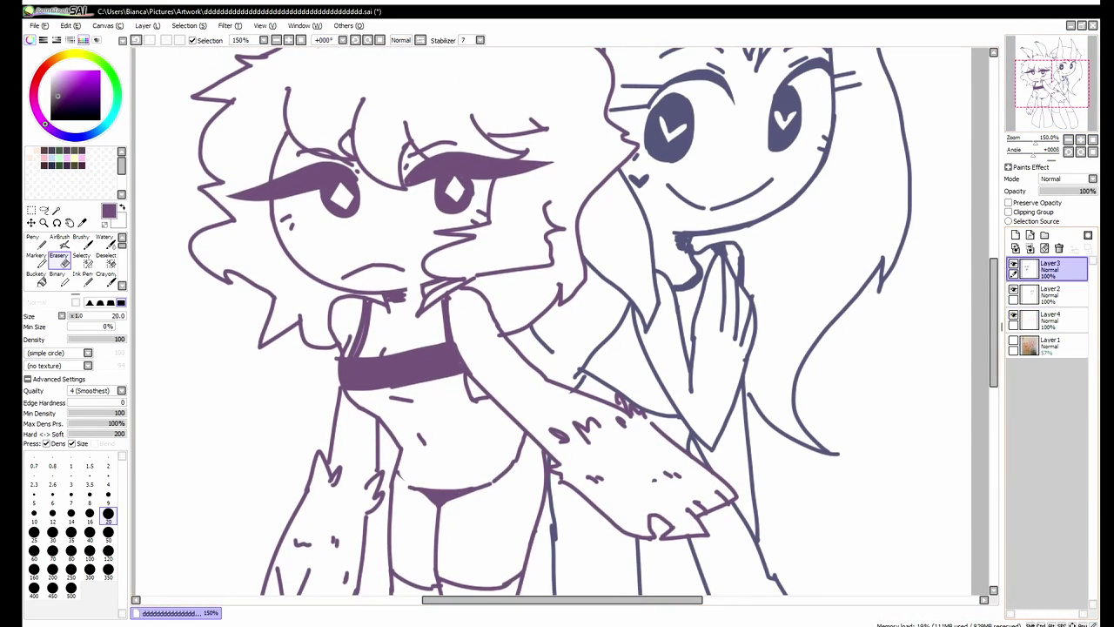
{"action": "key", "text": "ctrl+e"}
- Hatch thin purple shadow lines with the size 3 Ink Pen in the long-eared character's hair on both sides of the neck
{"action": "key", "text": "ctrl+minus"}
{"action": "key", "text": "ctrl+minus"}
{"action": "key", "text": "ctrl+minus"}
{"action": "key", "text": "ctrl+plus"}
{"action": "key", "text": "ctrl+plus"}
{"action": "key", "text": "ctrl+plus"}
{"action": "key", "text": "ctrl+plus"}
{"action": "scroll", "coordinate": [557, 322], "scroll_direction": "up", "scroll_amount": 1}
{"action": "key", "text": "n"}
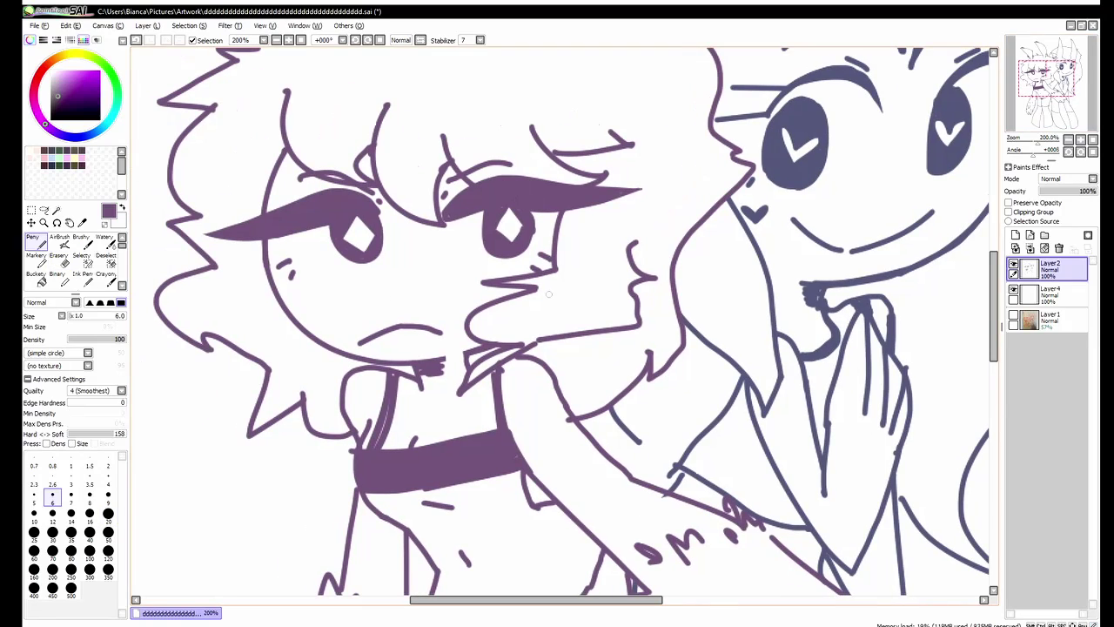
{"action": "mouse_move", "coordinate": [532, 350]}
{"action": "left_mouse_down"}
{"action": "mouse_move", "coordinate": [632, 334]}
{"action": "mouse_move", "coordinate": [638, 343]}
{"action": "left_mouse_up"}
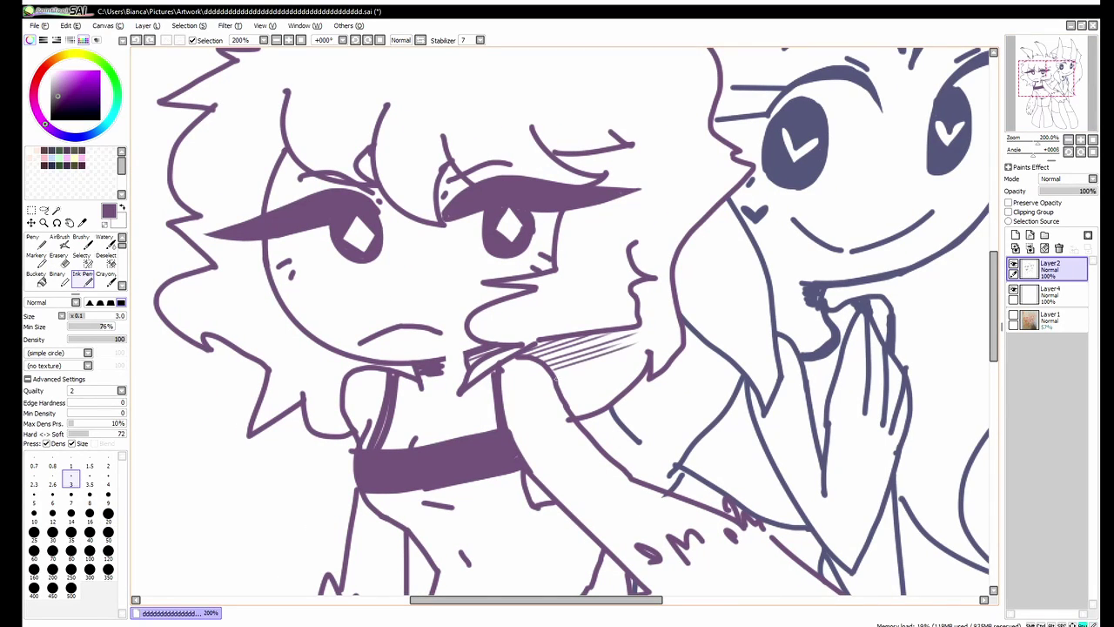
{"action": "left_click_drag", "start_coordinate": [557, 378], "coordinate": [640, 353]}
{"action": "left_click_drag", "start_coordinate": [567, 400], "coordinate": [644, 367]}
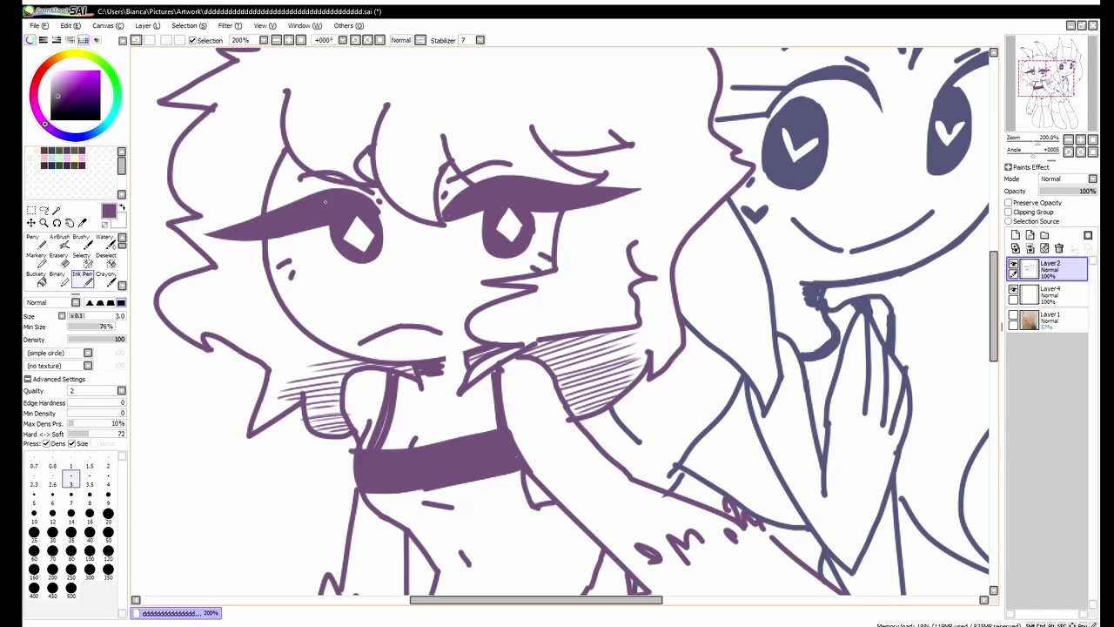
- Try hatching shadow lines beneath the bangs above both of the long-eared character's eyes
{"action": "left_click_drag", "start_coordinate": [272, 186], "coordinate": [355, 188]}
{"action": "left_click_drag", "start_coordinate": [439, 185], "coordinate": [463, 186]}
{"action": "key", "text": "e"}
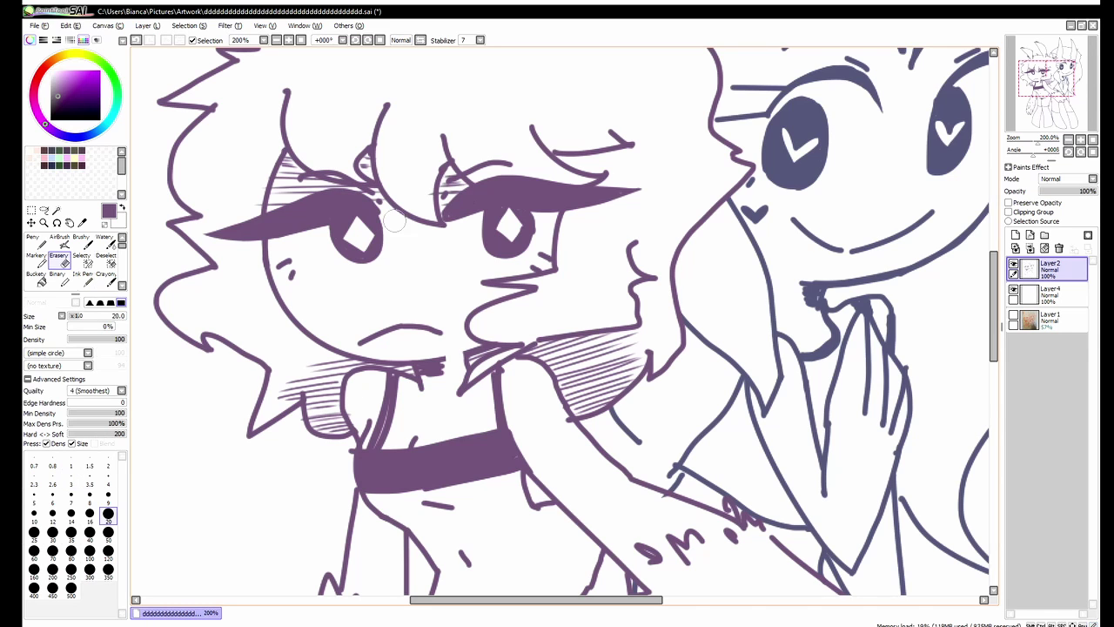
{"action": "key", "text": "ctrl+z"}
{"action": "key", "text": "ctrl+z"}
{"action": "mouse_move", "coordinate": [403, 225]}
{"action": "left_mouse_down"}
{"action": "mouse_move", "coordinate": [359, 115]}
{"action": "mouse_move", "coordinate": [216, 276]}
{"action": "mouse_move", "coordinate": [256, 184]}
{"action": "mouse_move", "coordinate": [272, 172]}
{"action": "left_mouse_up"}
- Hatch dark blue shadow lines in the horned character's hair behind the shoulder and under her chin, and save the drawing
{"action": "key", "text": "n"}
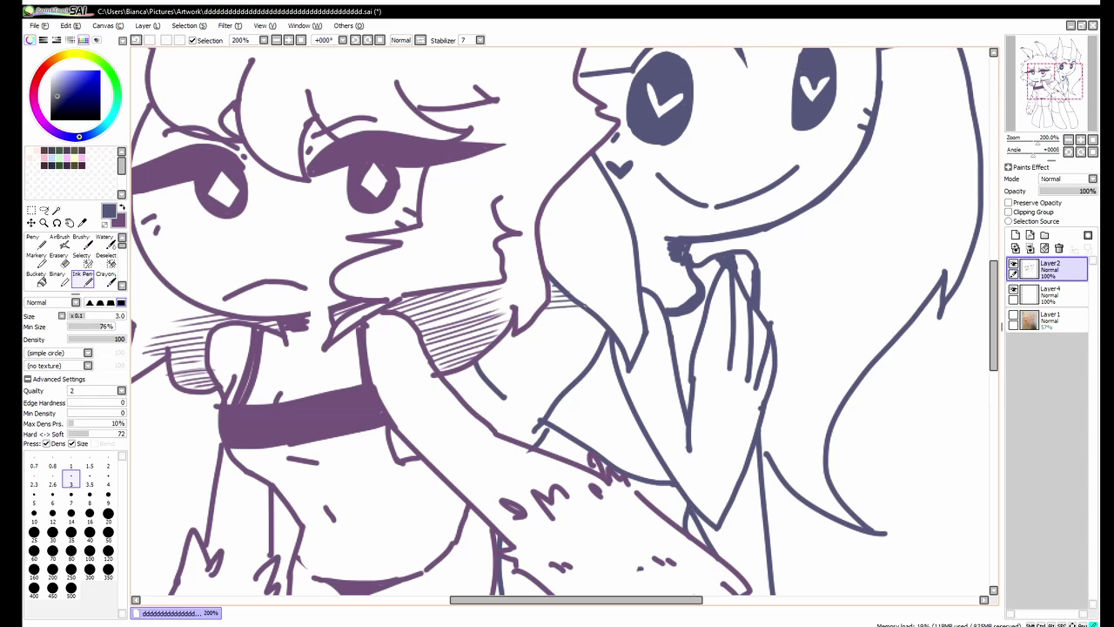
{"action": "left_click_drag", "start_coordinate": [488, 370], "coordinate": [585, 361]}
{"action": "left_click_drag", "start_coordinate": [491, 378], "coordinate": [587, 368]}
{"action": "left_click_drag", "start_coordinate": [496, 385], "coordinate": [576, 377]}
{"action": "left_click_drag", "start_coordinate": [503, 394], "coordinate": [564, 386]}
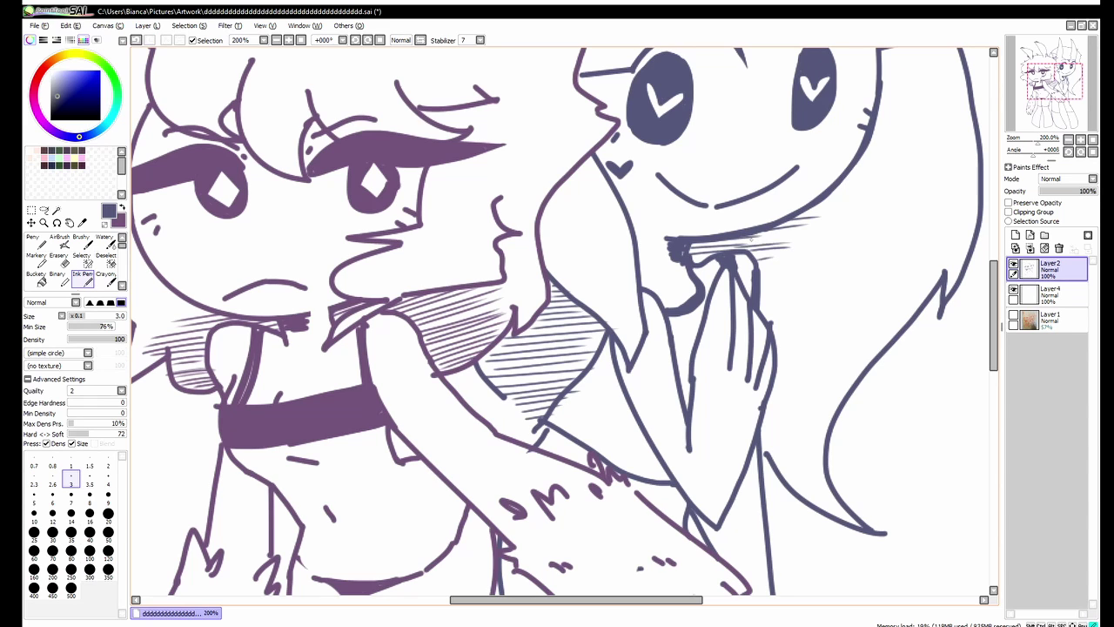
{"action": "key", "text": "ctrl+s"}
- Erase a stray mark in the long-eared character's hair and save the drawing
{"action": "key", "text": "minus"}
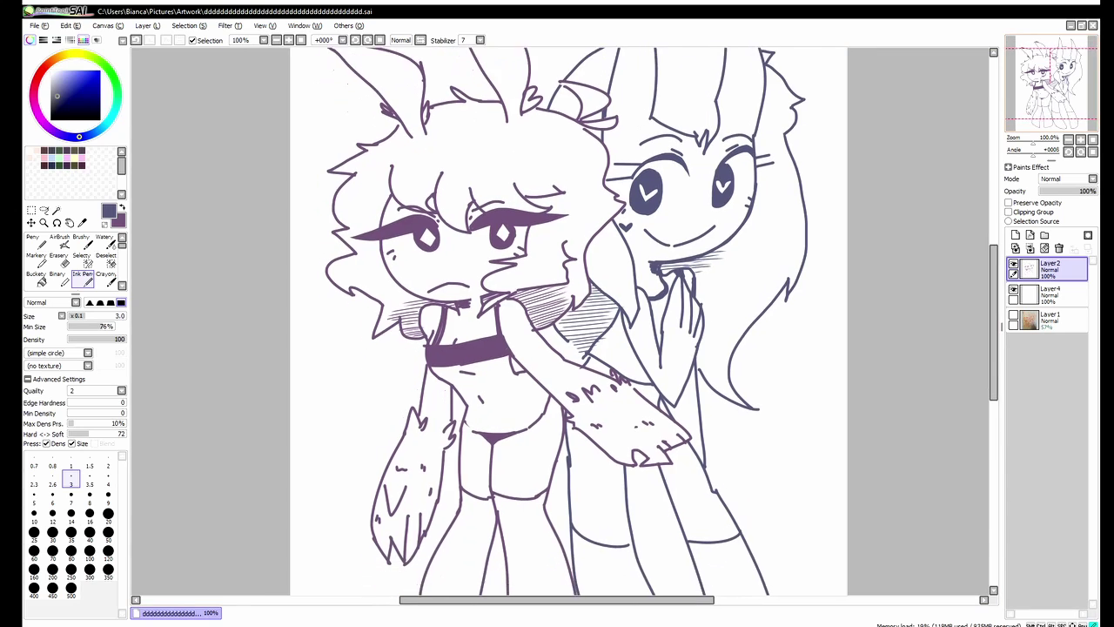
{"action": "key", "text": "e"}
{"action": "left_click", "coordinate": [554, 160]}
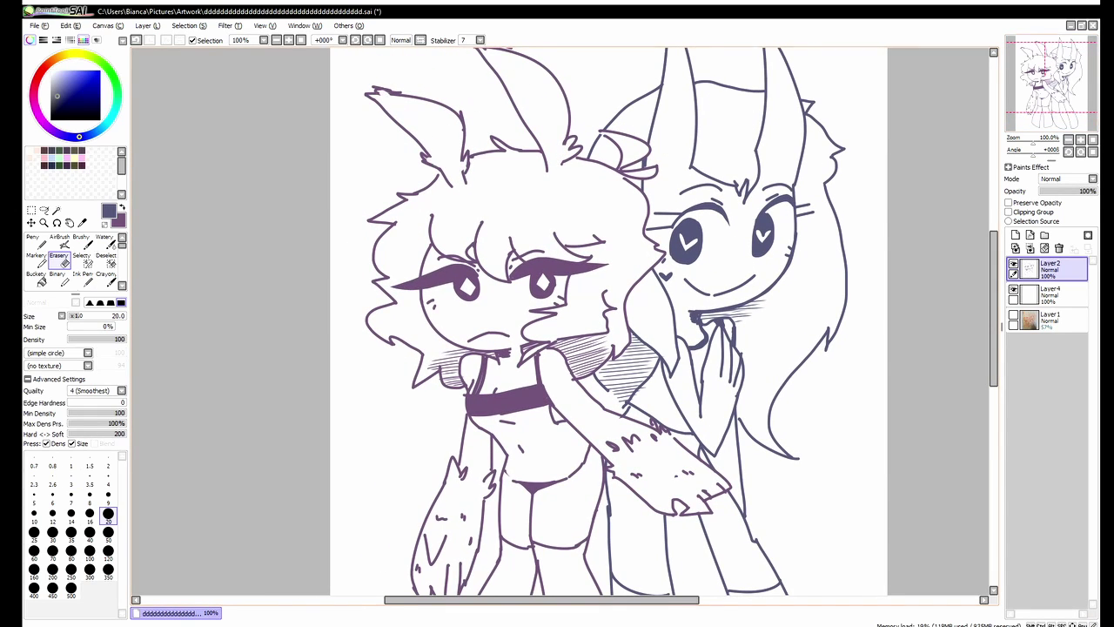
{"action": "key", "text": "ctrl+s"}
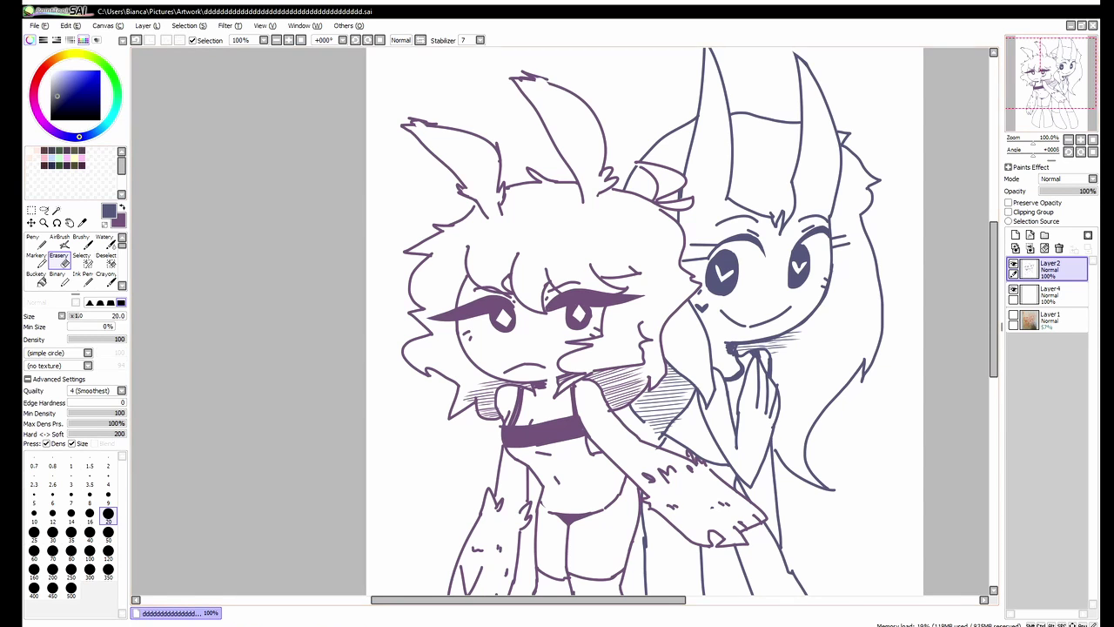
- On Layer4, paint the long-eared character's outer hair edge pale mauve with the Pen at size 20
{"action": "key", "text": "plus"}
{"action": "left_click", "coordinate": [1049, 294]}
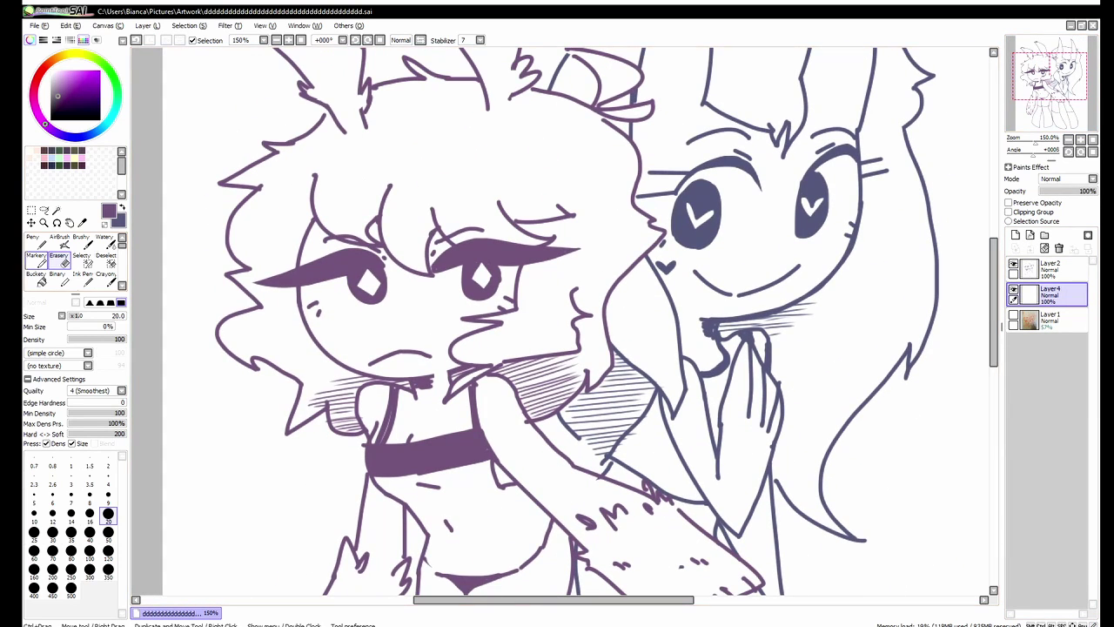
{"action": "key", "text": "x"}
{"action": "key", "text": "n"}
{"action": "mouse_move", "coordinate": [228, 182]}
{"action": "left_mouse_down"}
{"action": "mouse_move", "coordinate": [330, 135]}
{"action": "mouse_move", "coordinate": [228, 183]}
{"action": "mouse_move", "coordinate": [316, 139]}
{"action": "left_mouse_up"}
{"action": "key", "text": "ctrl+z"}
{"action": "key", "text": "ctrl+z"}
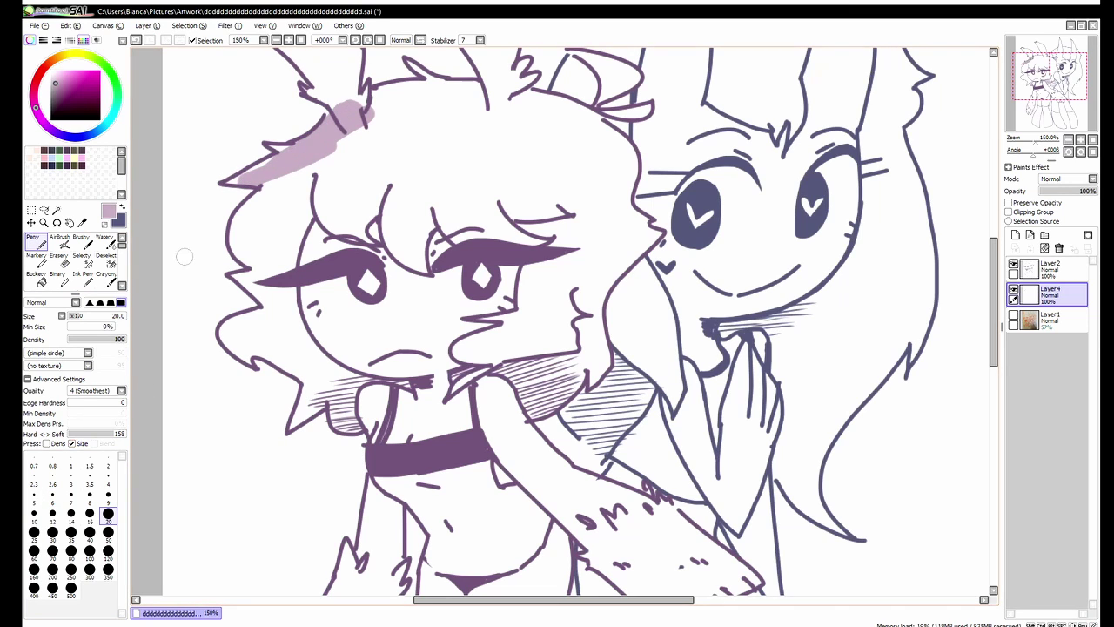
{"action": "mouse_move", "coordinate": [261, 186]}
{"action": "left_mouse_down"}
{"action": "mouse_move", "coordinate": [252, 300]}
{"action": "mouse_move", "coordinate": [235, 337]}
{"action": "mouse_move", "coordinate": [335, 388]}
{"action": "mouse_move", "coordinate": [399, 384]}
{"action": "mouse_move", "coordinate": [701, 252]}
{"action": "left_mouse_up"}
- Paint the hair locks around the jaw, cheek and hatched neck shadows pale mauve
{"action": "scroll", "coordinate": [399, 383], "scroll_direction": "up", "scroll_amount": 2}
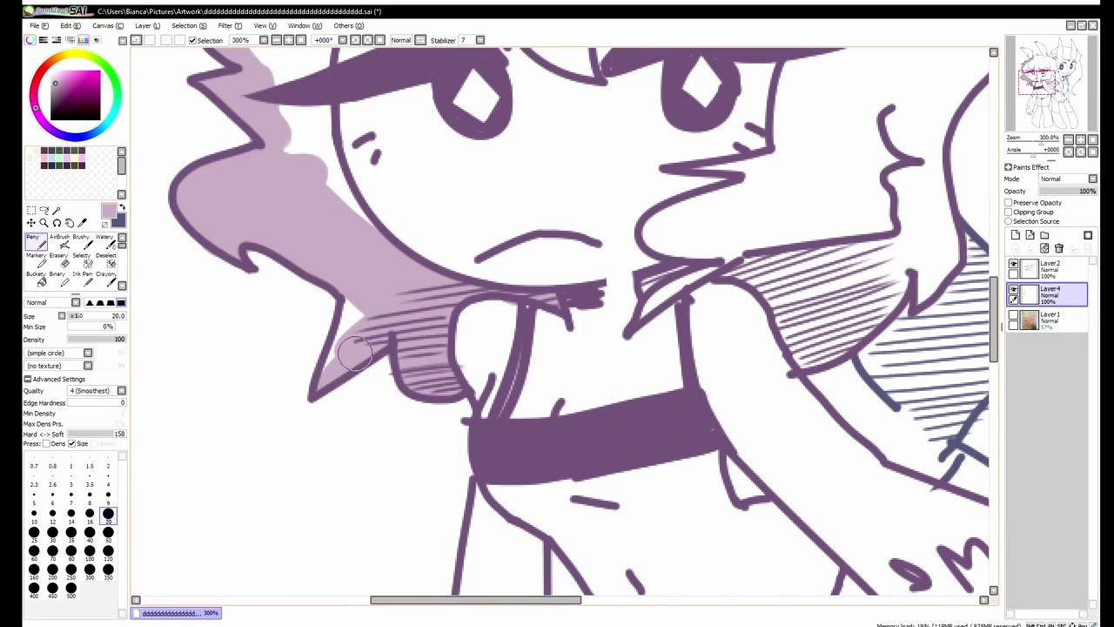
{"action": "left_click_drag", "start_coordinate": [355, 352], "coordinate": [343, 317]}
{"action": "mouse_move", "coordinate": [662, 296]}
{"action": "left_mouse_down"}
{"action": "mouse_move", "coordinate": [710, 265]}
{"action": "mouse_move", "coordinate": [788, 322]}
{"action": "mouse_move", "coordinate": [818, 362]}
{"action": "mouse_move", "coordinate": [670, 457]}
{"action": "left_mouse_up"}
{"action": "mouse_move", "coordinate": [514, 339]}
{"action": "left_mouse_down"}
{"action": "mouse_move", "coordinate": [609, 309]}
{"action": "mouse_move", "coordinate": [584, 325]}
{"action": "mouse_move", "coordinate": [627, 319]}
{"action": "mouse_move", "coordinate": [575, 261]}
{"action": "mouse_move", "coordinate": [611, 270]}
{"action": "mouse_move", "coordinate": [642, 199]}
{"action": "mouse_move", "coordinate": [627, 302]}
{"action": "mouse_move", "coordinate": [644, 421]}
{"action": "mouse_move", "coordinate": [682, 446]}
{"action": "mouse_move", "coordinate": [759, 364]}
{"action": "mouse_move", "coordinate": [772, 391]}
{"action": "mouse_move", "coordinate": [801, 349]}
{"action": "mouse_move", "coordinate": [766, 283]}
{"action": "left_mouse_up"}
{"action": "mouse_move", "coordinate": [766, 283]}
{"action": "left_mouse_down"}
{"action": "mouse_move", "coordinate": [705, 254]}
{"action": "mouse_move", "coordinate": [721, 258]}
{"action": "mouse_move", "coordinate": [787, 196]}
{"action": "mouse_move", "coordinate": [745, 176]}
{"action": "mouse_move", "coordinate": [770, 180]}
{"action": "mouse_move", "coordinate": [775, 155]}
{"action": "mouse_move", "coordinate": [739, 137]}
{"action": "mouse_move", "coordinate": [720, 82]}
{"action": "left_mouse_up"}
{"action": "left_click_drag", "start_coordinate": [353, 135], "coordinate": [574, 204]}
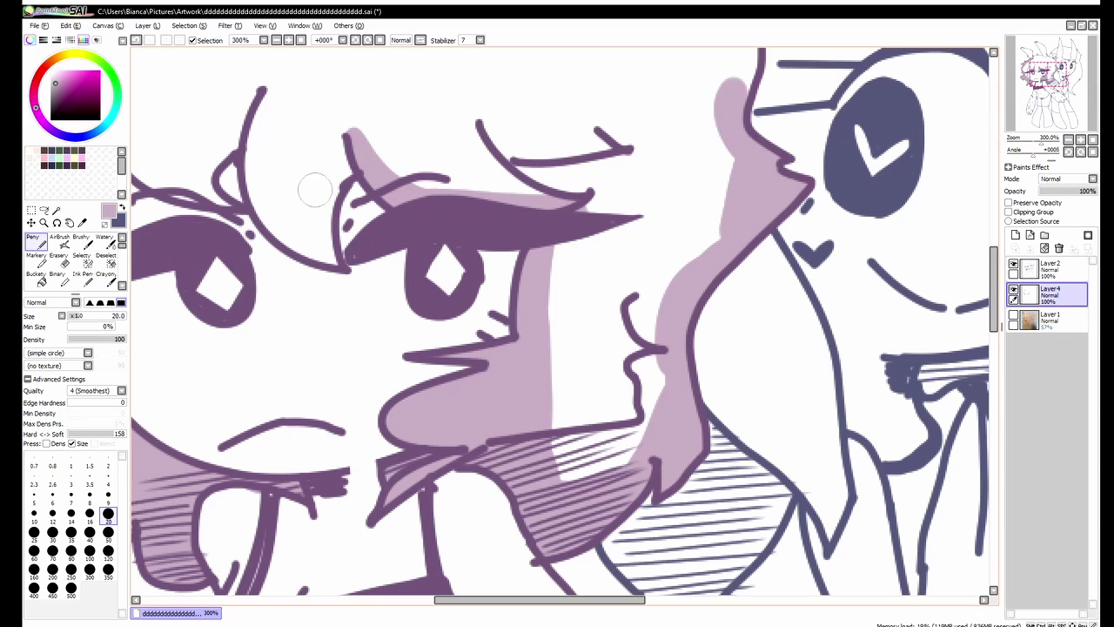
- Paint pale mauve along the bangs above both of the long-eared character's eyes
{"action": "mouse_move", "coordinate": [315, 190]}
{"action": "left_mouse_down"}
{"action": "mouse_move", "coordinate": [305, 248]}
{"action": "mouse_move", "coordinate": [342, 255]}
{"action": "mouse_move", "coordinate": [296, 253]}
{"action": "mouse_move", "coordinate": [309, 241]}
{"action": "mouse_move", "coordinate": [258, 132]}
{"action": "mouse_move", "coordinate": [296, 193]}
{"action": "mouse_move", "coordinate": [366, 157]}
{"action": "left_mouse_up"}
{"action": "left_click_drag", "start_coordinate": [490, 79], "coordinate": [664, 161]}
{"action": "mouse_move", "coordinate": [198, 356]}
{"action": "left_mouse_down"}
{"action": "mouse_move", "coordinate": [268, 331]}
{"action": "mouse_move", "coordinate": [270, 241]}
{"action": "mouse_move", "coordinate": [290, 221]}
{"action": "mouse_move", "coordinate": [401, 285]}
{"action": "mouse_move", "coordinate": [365, 253]}
{"action": "mouse_move", "coordinate": [363, 263]}
{"action": "mouse_move", "coordinate": [428, 207]}
{"action": "mouse_move", "coordinate": [513, 278]}
{"action": "left_mouse_up"}
{"action": "left_click_drag", "start_coordinate": [514, 278], "coordinate": [461, 449]}
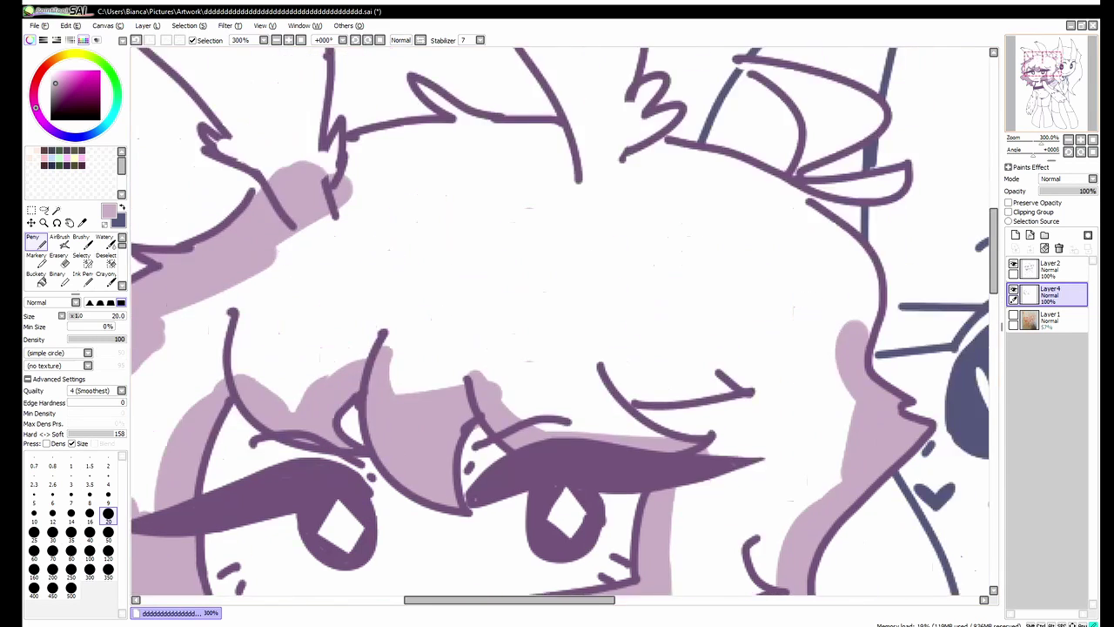
- Colour both long ears and the top edge of the hair between them pale mauve
{"action": "left_click_drag", "start_coordinate": [348, 261], "coordinate": [514, 520]}
{"action": "mouse_move", "coordinate": [187, 202]}
{"action": "left_mouse_down"}
{"action": "mouse_move", "coordinate": [238, 198]}
{"action": "mouse_move", "coordinate": [337, 291]}
{"action": "mouse_move", "coordinate": [305, 283]}
{"action": "mouse_move", "coordinate": [349, 243]}
{"action": "mouse_move", "coordinate": [307, 255]}
{"action": "mouse_move", "coordinate": [382, 274]}
{"action": "mouse_move", "coordinate": [450, 271]}
{"action": "mouse_move", "coordinate": [465, 292]}
{"action": "mouse_move", "coordinate": [474, 419]}
{"action": "mouse_move", "coordinate": [362, 332]}
{"action": "mouse_move", "coordinate": [412, 273]}
{"action": "mouse_move", "coordinate": [432, 419]}
{"action": "mouse_move", "coordinate": [375, 397]}
{"action": "mouse_move", "coordinate": [509, 408]}
{"action": "mouse_move", "coordinate": [656, 393]}
{"action": "mouse_move", "coordinate": [639, 388]}
{"action": "mouse_move", "coordinate": [787, 368]}
{"action": "mouse_move", "coordinate": [810, 347]}
{"action": "mouse_move", "coordinate": [774, 390]}
{"action": "mouse_move", "coordinate": [827, 357]}
{"action": "left_mouse_up"}
{"action": "mouse_move", "coordinate": [535, 68]}
{"action": "left_mouse_down"}
{"action": "mouse_move", "coordinate": [613, 80]}
{"action": "mouse_move", "coordinate": [705, 124]}
{"action": "mouse_move", "coordinate": [770, 243]}
{"action": "mouse_move", "coordinate": [774, 357]}
{"action": "left_mouse_up"}
{"action": "mouse_move", "coordinate": [609, 130]}
{"action": "left_mouse_down"}
{"action": "mouse_move", "coordinate": [637, 101]}
{"action": "mouse_move", "coordinate": [663, 228]}
{"action": "mouse_move", "coordinate": [624, 149]}
{"action": "mouse_move", "coordinate": [671, 256]}
{"action": "mouse_move", "coordinate": [748, 316]}
{"action": "mouse_move", "coordinate": [714, 261]}
{"action": "left_mouse_up"}
{"action": "left_click_drag", "start_coordinate": [713, 261], "coordinate": [426, 191]}
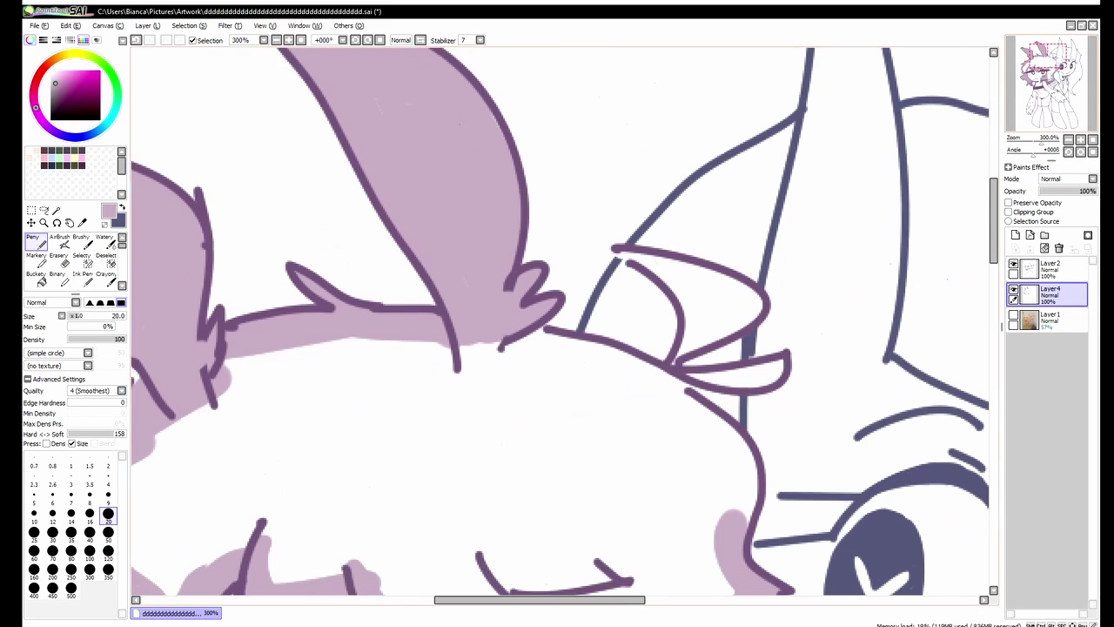
- Colour the bow-shaped tuft at the back of the head and the rest of the hair crown pale mauve
{"action": "mouse_move", "coordinate": [620, 254]}
{"action": "left_mouse_down"}
{"action": "mouse_move", "coordinate": [687, 295]}
{"action": "mouse_move", "coordinate": [665, 363]}
{"action": "mouse_move", "coordinate": [736, 312]}
{"action": "mouse_move", "coordinate": [667, 267]}
{"action": "mouse_move", "coordinate": [740, 375]}
{"action": "left_mouse_up"}
{"action": "mouse_move", "coordinate": [500, 346]}
{"action": "left_mouse_down"}
{"action": "mouse_move", "coordinate": [626, 373]}
{"action": "mouse_move", "coordinate": [735, 468]}
{"action": "mouse_move", "coordinate": [729, 522]}
{"action": "mouse_move", "coordinate": [722, 252]}
{"action": "mouse_move", "coordinate": [697, 8]}
{"action": "left_mouse_up"}
{"action": "scroll", "coordinate": [729, 487], "scroll_direction": "down", "scroll_amount": 2}
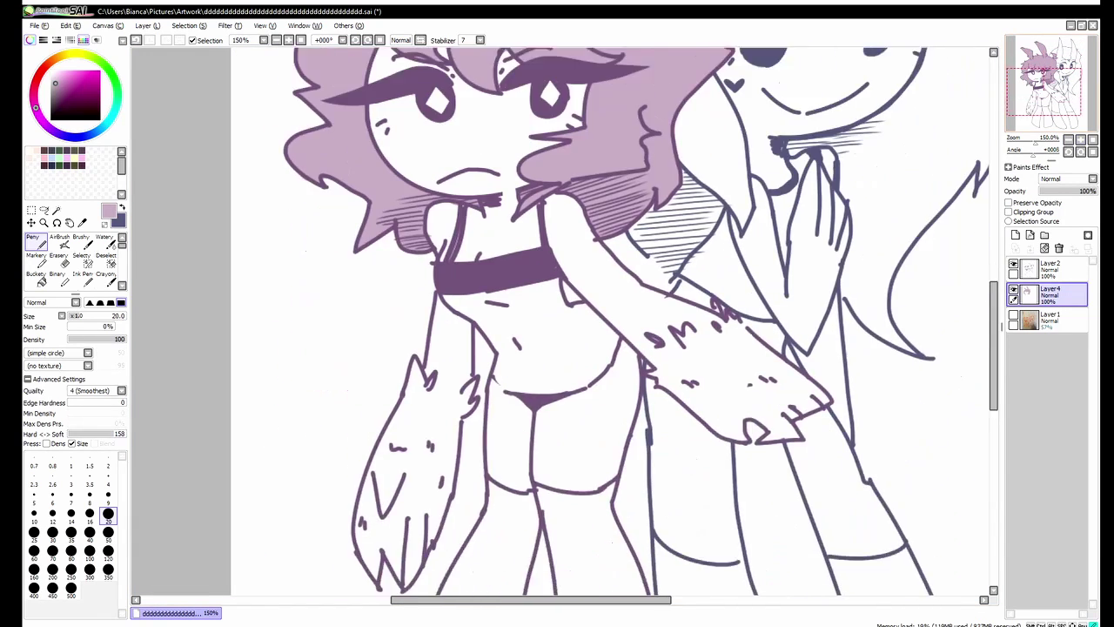
- Colour the long-eared character's lowered furry forearm and hand pale mauve
{"action": "scroll", "coordinate": [387, 418], "scroll_direction": "up", "scroll_amount": 1}
{"action": "mouse_move", "coordinate": [387, 418]}
{"action": "left_mouse_down"}
{"action": "mouse_move", "coordinate": [384, 549]}
{"action": "mouse_move", "coordinate": [376, 437]}
{"action": "mouse_move", "coordinate": [440, 272]}
{"action": "mouse_move", "coordinate": [434, 295]}
{"action": "mouse_move", "coordinate": [469, 323]}
{"action": "left_mouse_up"}
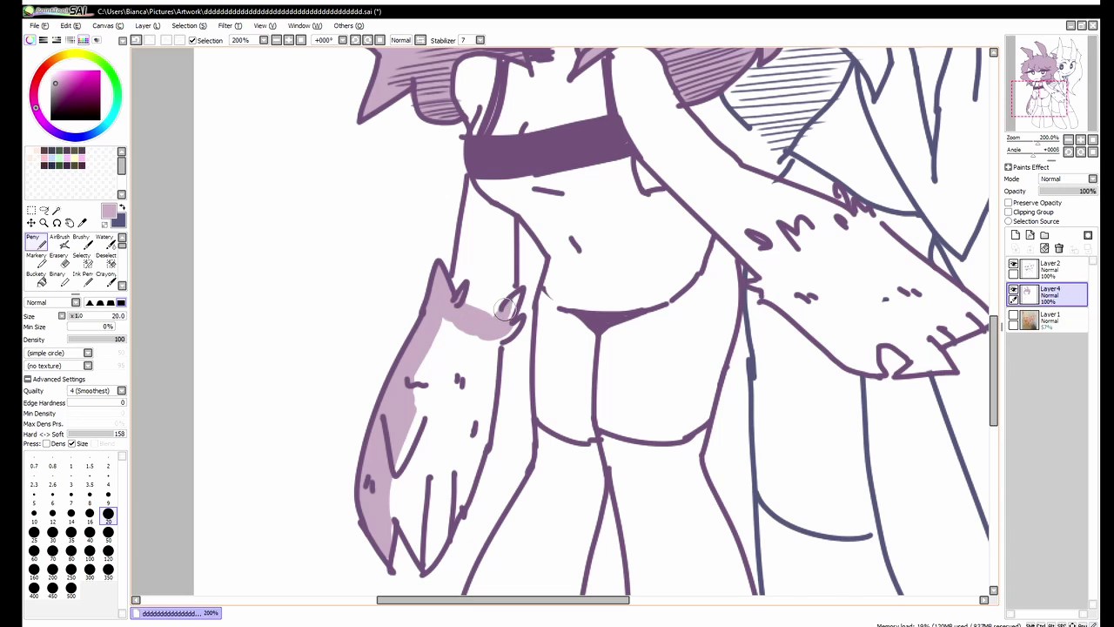
{"action": "mouse_move", "coordinate": [482, 370]}
{"action": "left_mouse_down"}
{"action": "mouse_move", "coordinate": [427, 537]}
{"action": "mouse_move", "coordinate": [439, 474]}
{"action": "mouse_move", "coordinate": [487, 383]}
{"action": "mouse_move", "coordinate": [479, 492]}
{"action": "left_mouse_up"}
{"action": "key", "text": "e"}
{"action": "key", "text": "n"}
- Colour the outstretched furry forearm pale mauve, round off the fur edges on both arms, and save the drawing
{"action": "mouse_move", "coordinate": [772, 268]}
{"action": "left_mouse_down"}
{"action": "mouse_move", "coordinate": [629, 338]}
{"action": "mouse_move", "coordinate": [696, 283]}
{"action": "mouse_move", "coordinate": [740, 305]}
{"action": "mouse_move", "coordinate": [814, 382]}
{"action": "mouse_move", "coordinate": [623, 353]}
{"action": "mouse_move", "coordinate": [727, 440]}
{"action": "mouse_move", "coordinate": [783, 428]}
{"action": "left_mouse_up"}
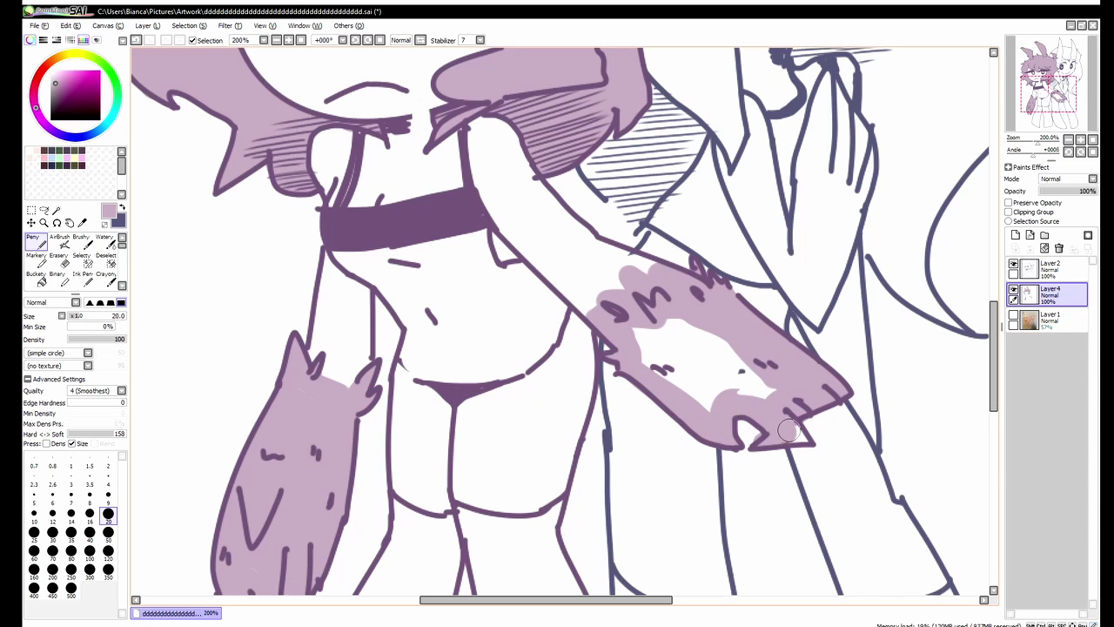
{"action": "key", "text": "g"}
{"action": "left_click", "coordinate": [754, 385]}
{"action": "key", "text": "n"}
{"action": "left_click_drag", "start_coordinate": [329, 370], "coordinate": [352, 386]}
{"action": "left_click_drag", "start_coordinate": [610, 316], "coordinate": [578, 296]}
{"action": "scroll", "coordinate": [579, 296], "scroll_direction": "down", "scroll_amount": 4}
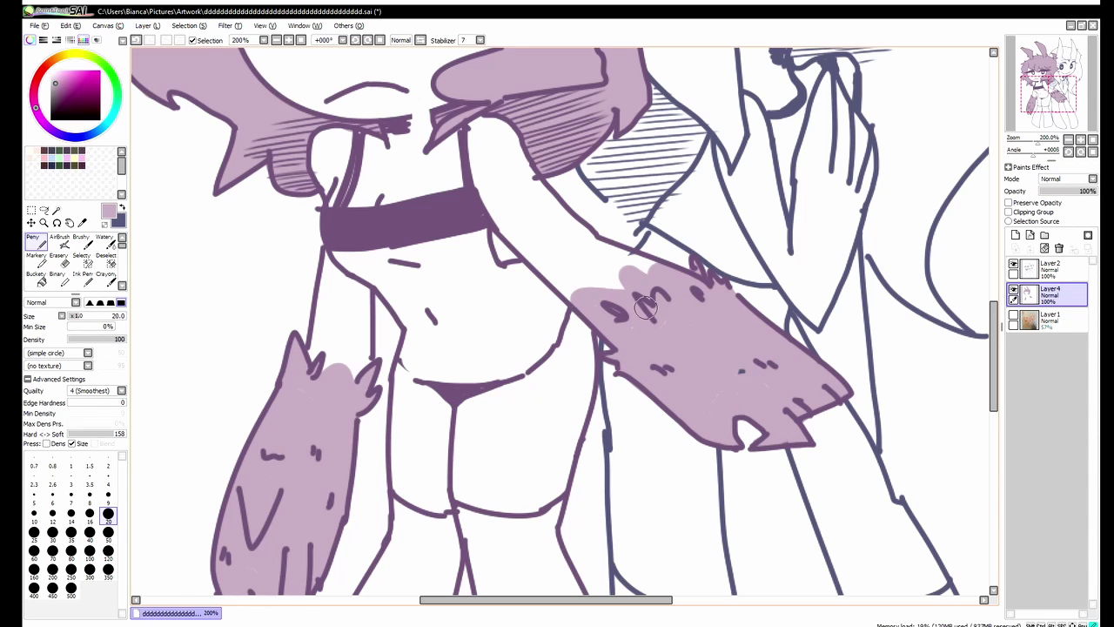
{"action": "key", "text": "ctrl+s"}
- Add a new layer beneath Layer4 and paint the horned character's near hair lock and hatched hair shadow pale cyan
{"action": "scroll", "coordinate": [557, 322], "scroll_direction": "up", "scroll_amount": 2}
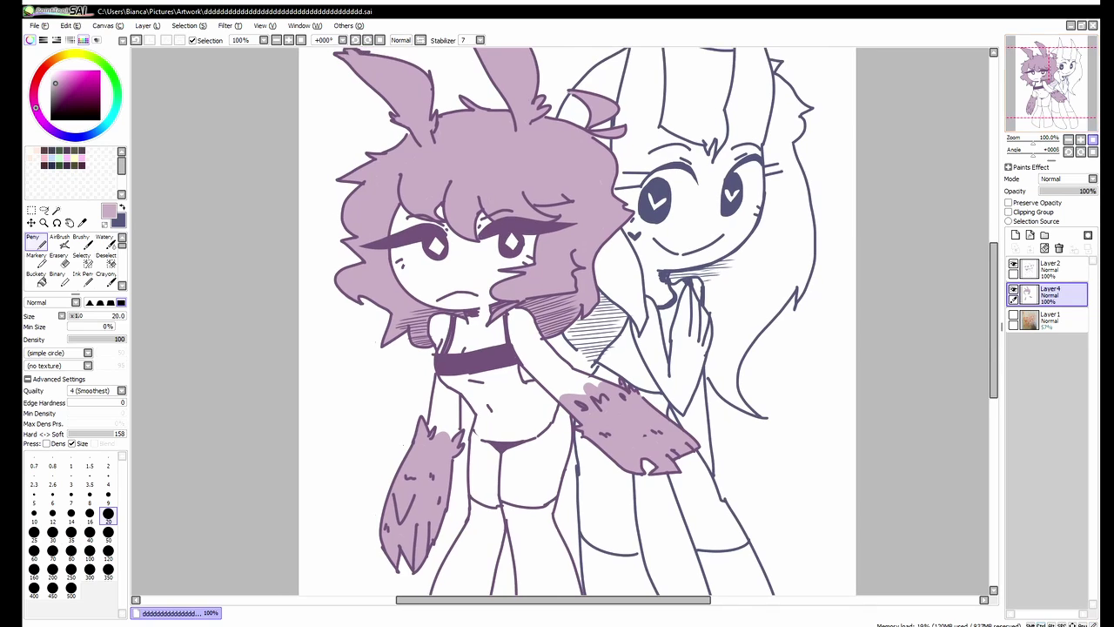
{"action": "scroll", "coordinate": [557, 322], "scroll_direction": "up", "scroll_amount": 2}
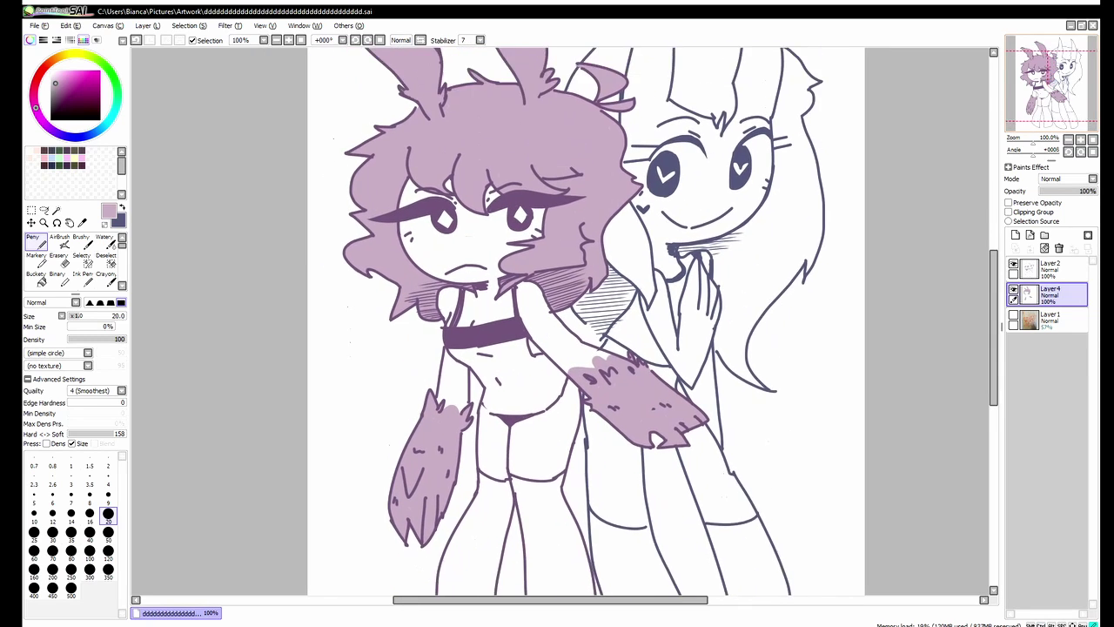
{"action": "scroll", "coordinate": [557, 322], "scroll_direction": "down", "scroll_amount": 3}
{"action": "scroll", "coordinate": [557, 322], "scroll_direction": "up", "scroll_amount": 2}
{"action": "scroll", "coordinate": [557, 322], "scroll_direction": "up", "scroll_amount": 3}
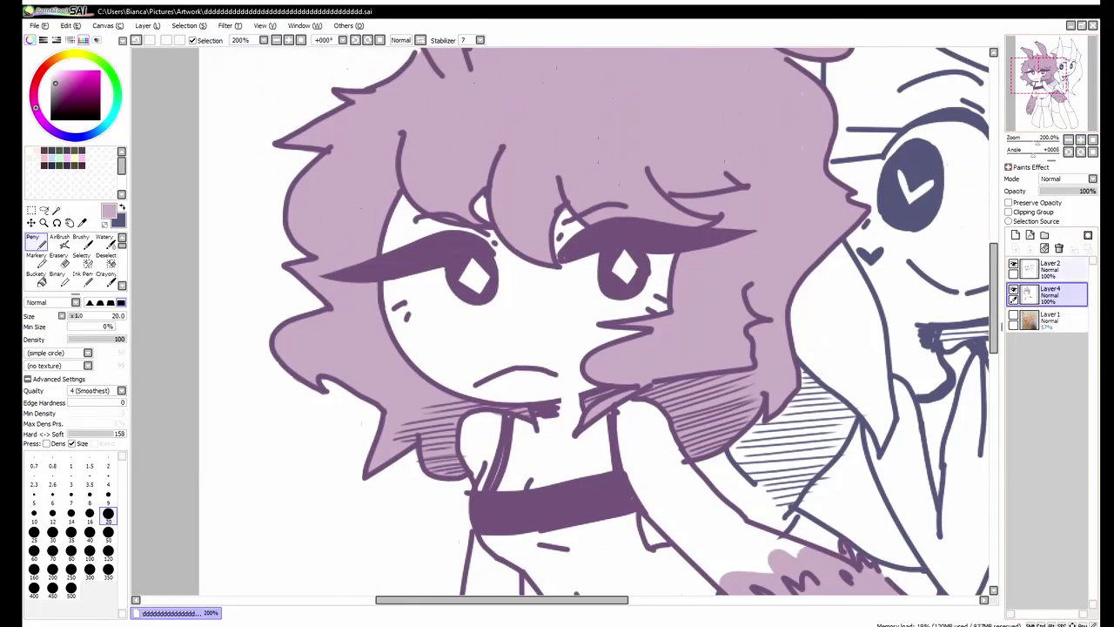
{"action": "left_click", "coordinate": [1016, 235]}
{"action": "scroll", "coordinate": [390, 324], "scroll_direction": "right", "scroll_amount": 3}
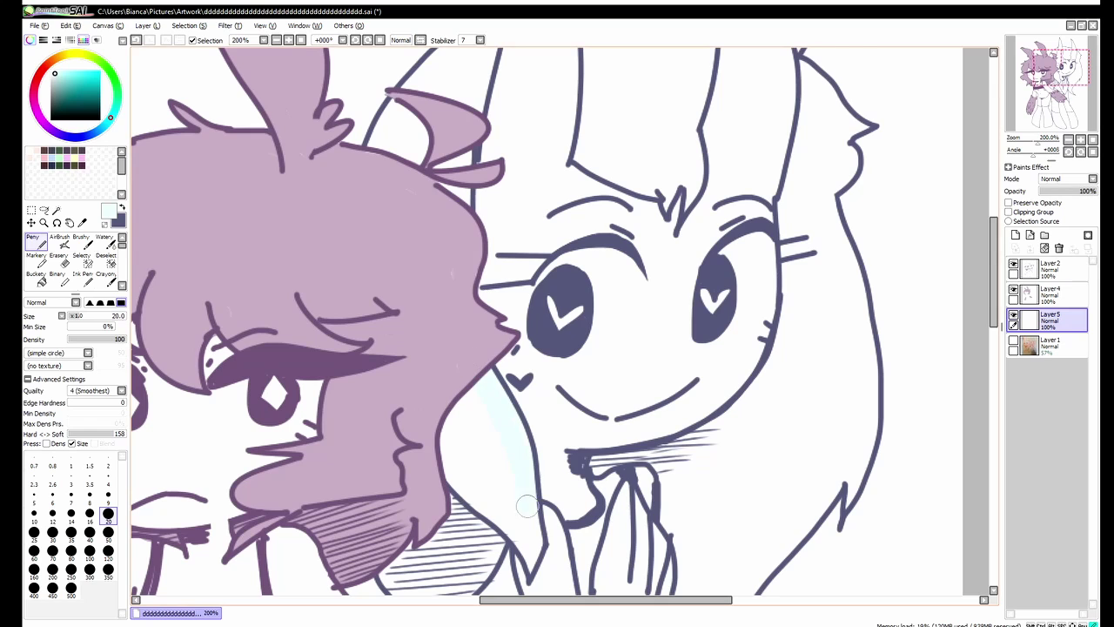
{"action": "scroll", "coordinate": [494, 499], "scroll_direction": "down", "scroll_amount": 3}
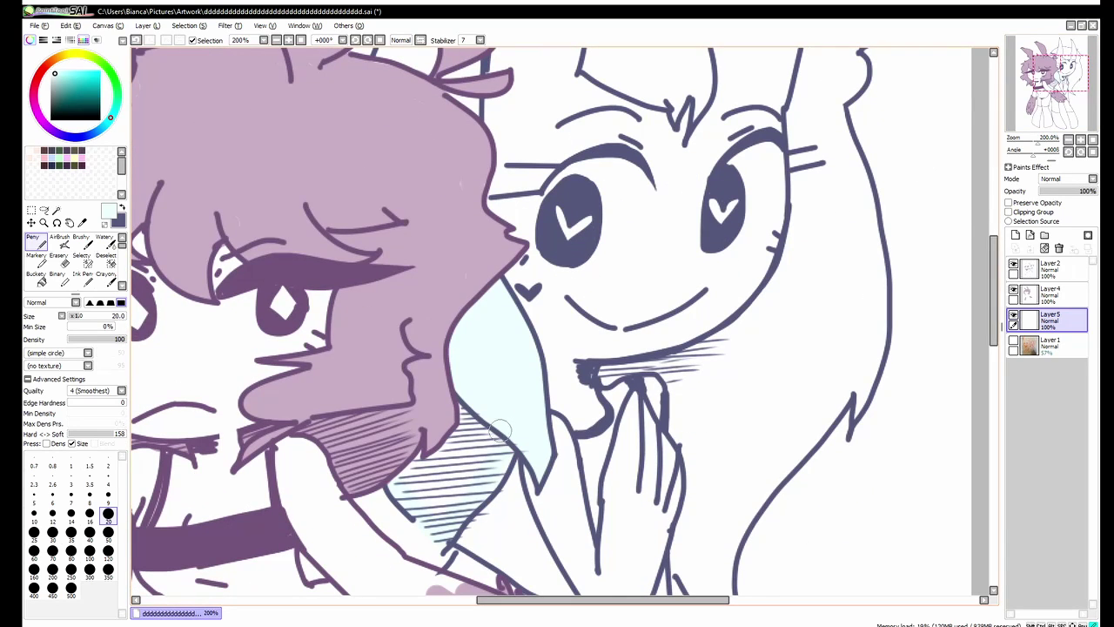
- Colour the horned character's long back hair and the hair on the crown between the horns pale cyan, and save the drawing
{"action": "left_click_drag", "start_coordinate": [614, 372], "coordinate": [684, 355]}
{"action": "scroll", "coordinate": [665, 282], "scroll_direction": "down", "scroll_amount": 3}
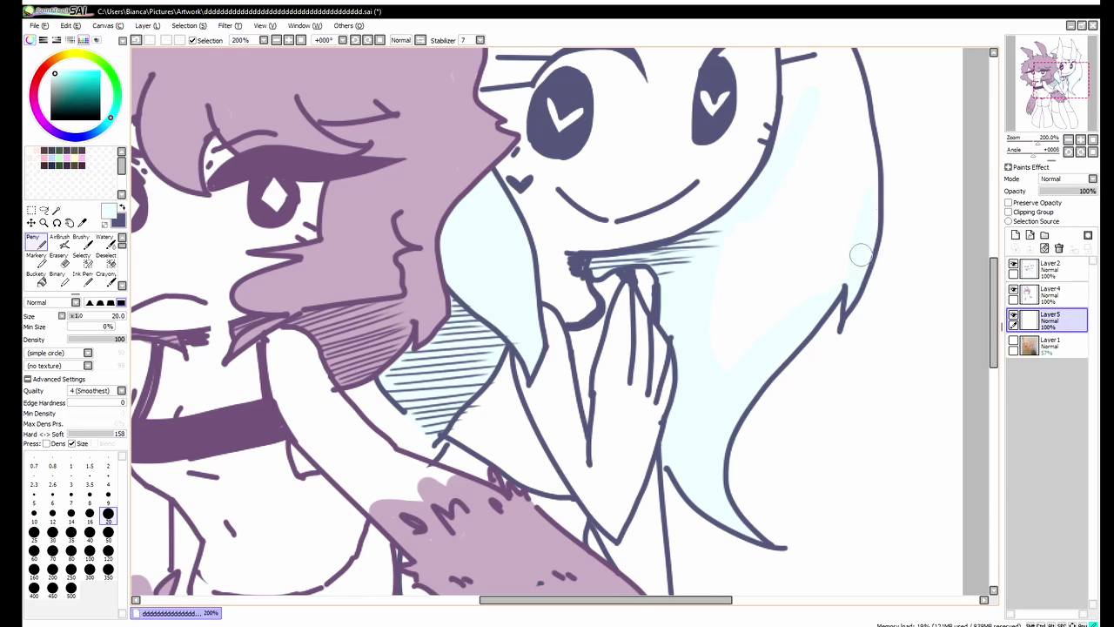
{"action": "scroll", "coordinate": [860, 254], "scroll_direction": "up", "scroll_amount": 8}
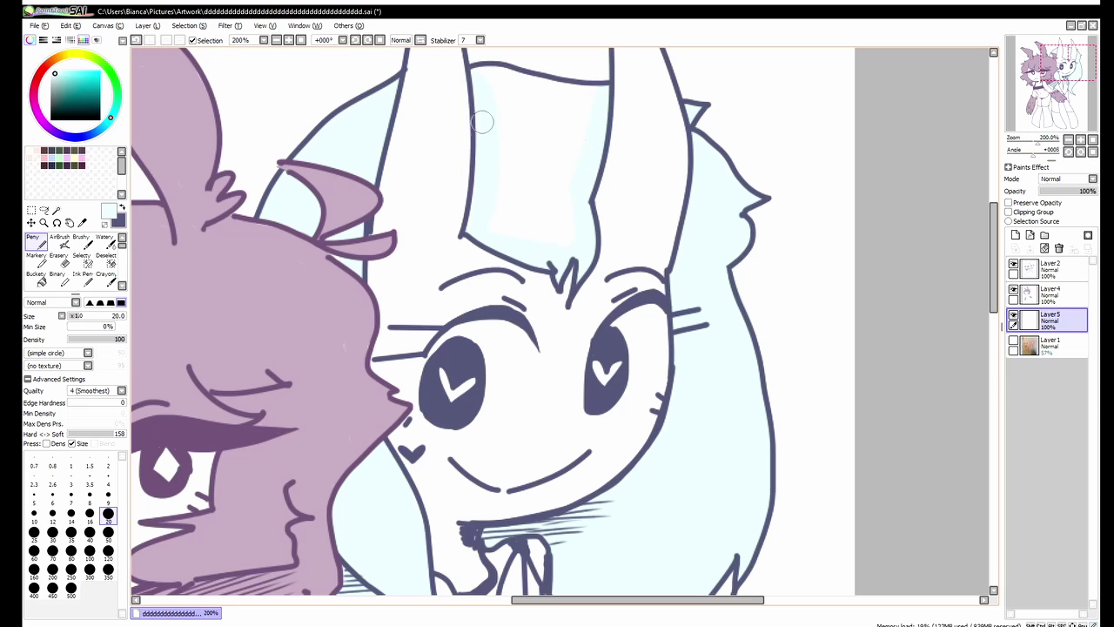
{"action": "key", "text": "ctrl+s"}
- Fill the horned character's top with dark navy on Layer2
{"action": "scroll", "coordinate": [597, 93], "scroll_direction": "down", "scroll_amount": 4}
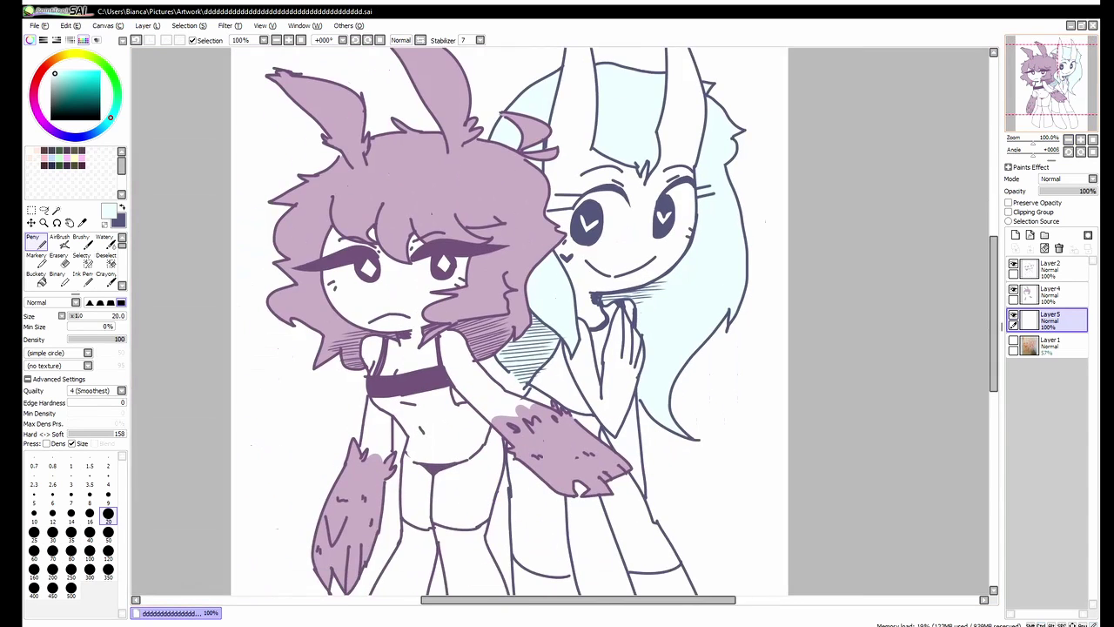
{"action": "left_click", "coordinate": [1049, 265]}
{"action": "left_click", "coordinate": [36, 277]}
{"action": "key", "text": "x"}
{"action": "left_click", "coordinate": [566, 374]}
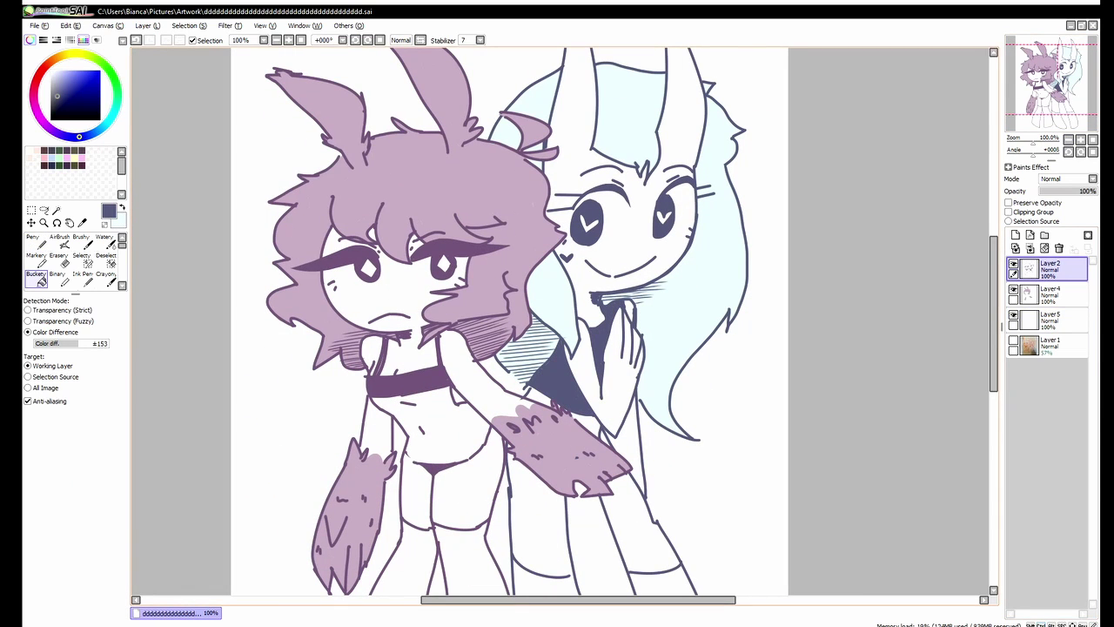
- Add a clipping layer above Layer2 and paint the lower halves of the long-eared character's irises pink
{"action": "key", "text": "n"}
{"action": "scroll", "coordinate": [429, 225], "scroll_direction": "up", "scroll_amount": 2}
{"action": "key", "text": "ctrl+shift+n"}
{"action": "left_click", "coordinate": [316, 277], "text": "alt"}
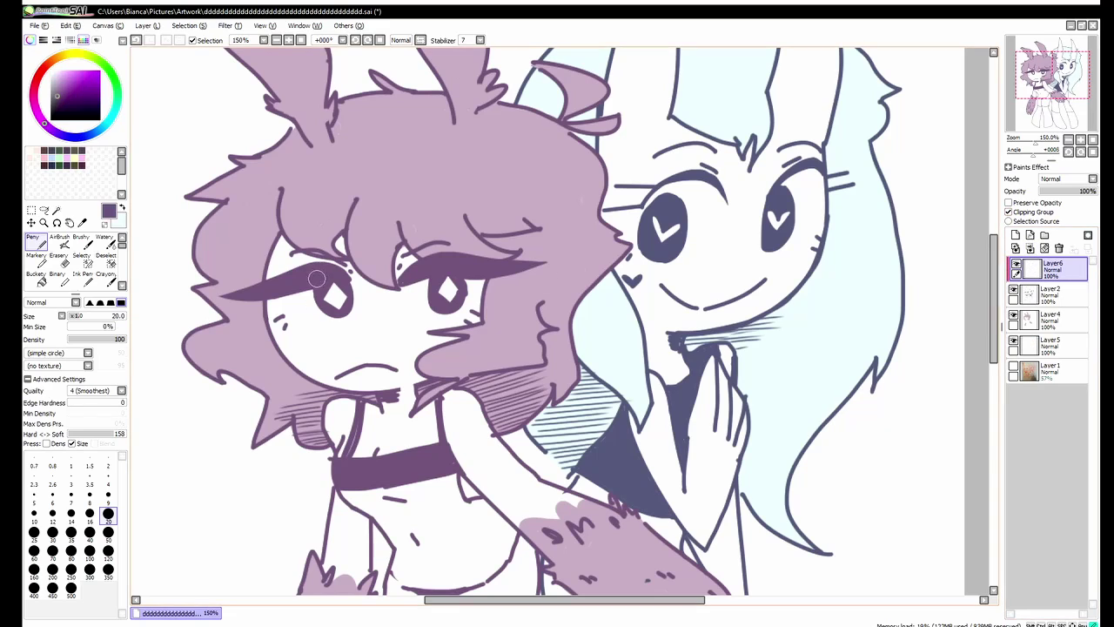
{"action": "left_click", "coordinate": [37, 110]}
{"action": "left_click_drag", "start_coordinate": [318, 298], "coordinate": [348, 307]}
{"action": "left_click_drag", "start_coordinate": [460, 295], "coordinate": [439, 304]}
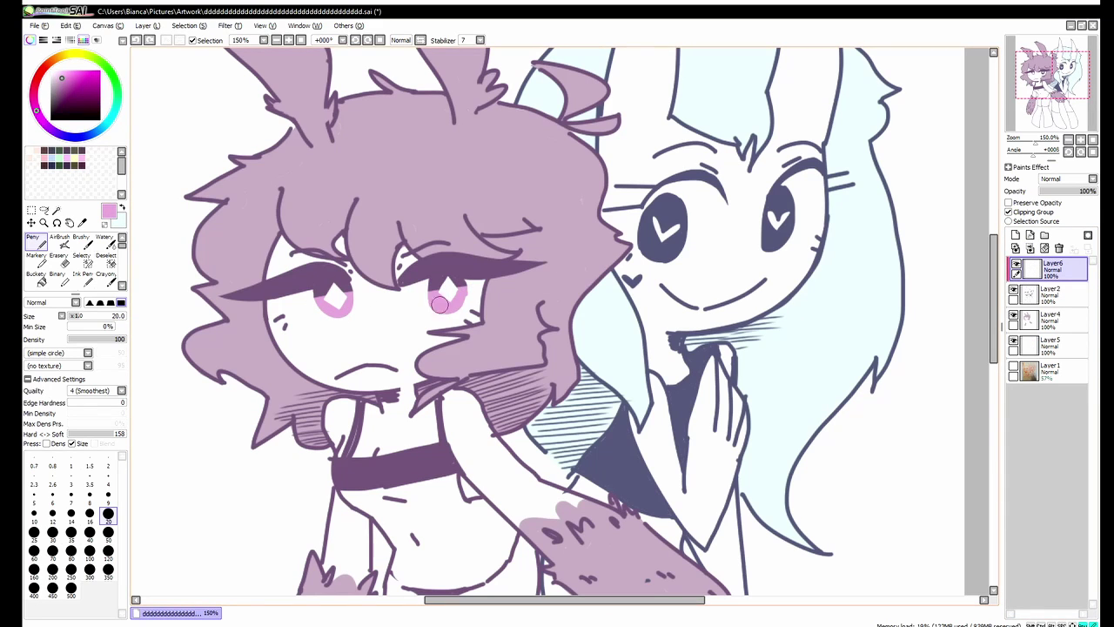
- Paint the lower halves of the horned character's irises periwinkle blue on the clipped layer, and save the drawing
{"action": "left_click", "coordinate": [71, 137]}
{"action": "mouse_move", "coordinate": [644, 239]}
{"action": "left_mouse_down"}
{"action": "mouse_move", "coordinate": [683, 235]}
{"action": "mouse_move", "coordinate": [679, 256]}
{"action": "mouse_move", "coordinate": [649, 245]}
{"action": "mouse_move", "coordinate": [688, 253]}
{"action": "left_mouse_up"}
{"action": "key", "text": "ctrl+z"}
{"action": "mouse_move", "coordinate": [764, 224]}
{"action": "left_mouse_down"}
{"action": "mouse_move", "coordinate": [810, 228]}
{"action": "mouse_move", "coordinate": [766, 247]}
{"action": "mouse_move", "coordinate": [754, 284]}
{"action": "left_mouse_up"}
{"action": "key", "text": "ctrl+s"}
- Fill both of the long-eared character's stockings with dark purple on Layer2 and tidy their upper edges
{"action": "scroll", "coordinate": [455, 437], "scroll_direction": "down", "scroll_amount": 10}
{"action": "left_click", "coordinate": [440, 435], "text": "alt"}
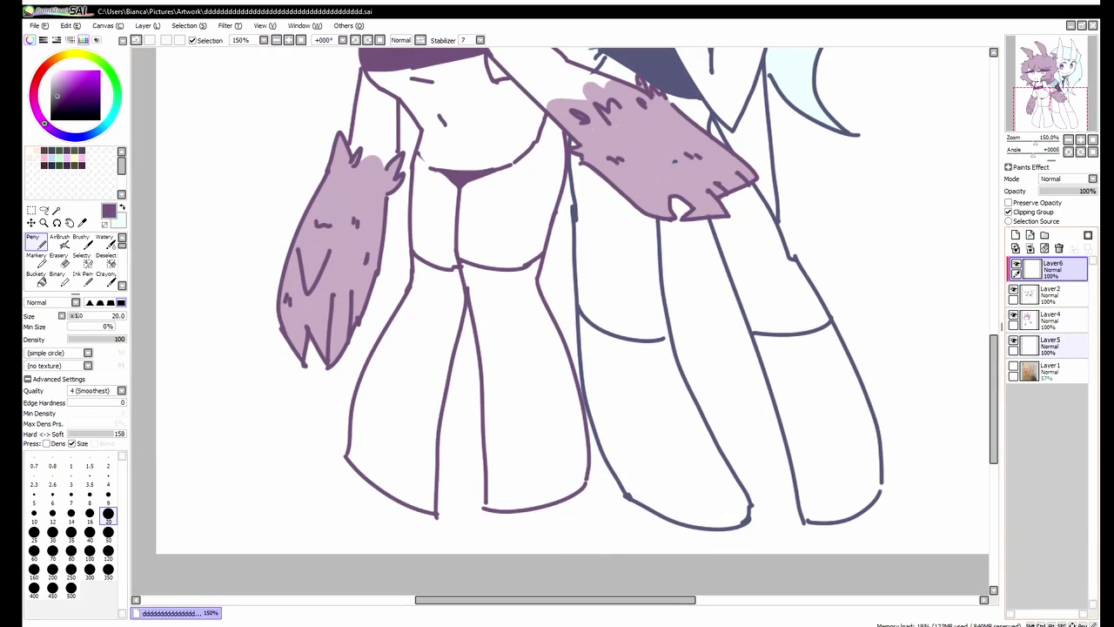
{"action": "left_click", "coordinate": [1049, 294]}
{"action": "left_click", "coordinate": [492, 423]}
{"action": "key", "text": "e"}
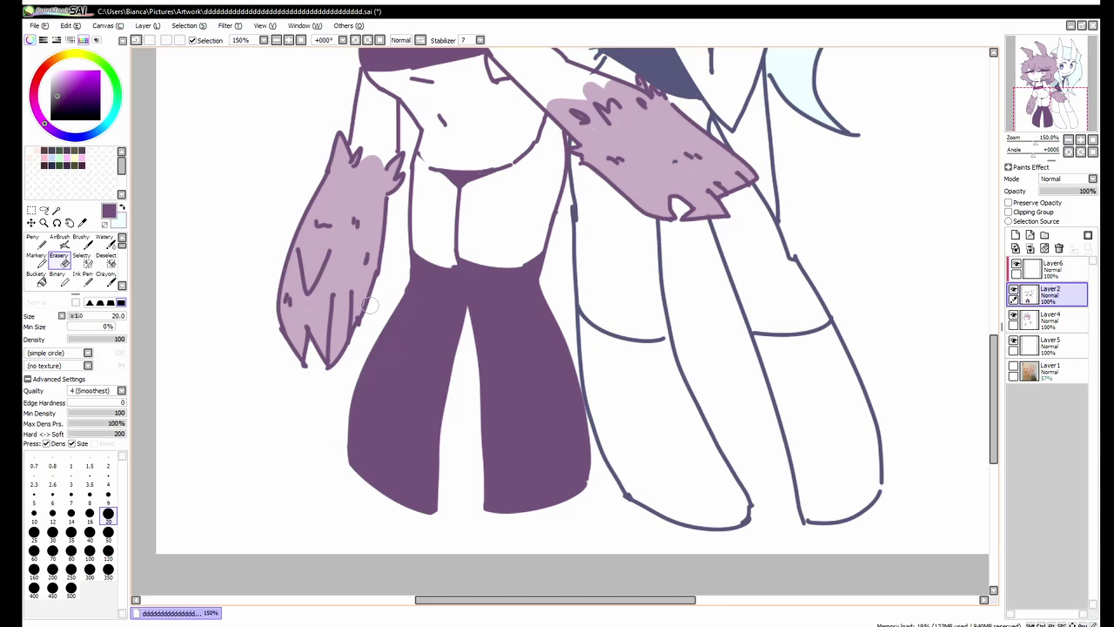
{"action": "key", "text": "n"}
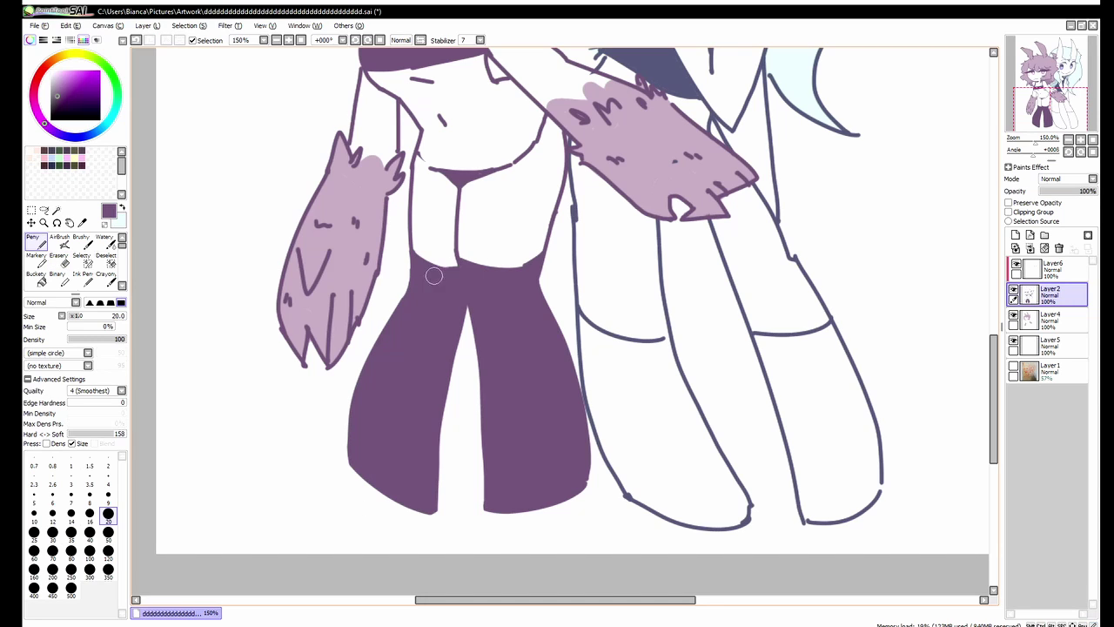
{"action": "key", "text": "e"}
{"action": "key", "text": "n"}
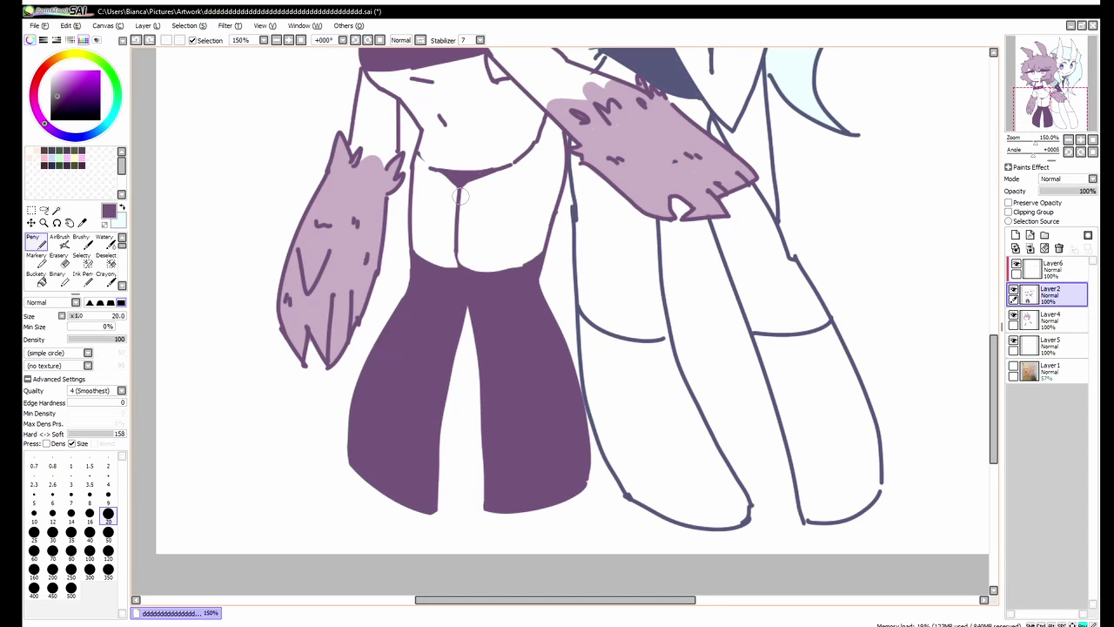
- Erase the uneven part of the horned character's outer thigh line and redraw it as a smooth navy contour
{"action": "left_click_drag", "start_coordinate": [811, 182], "coordinate": [743, 199]}
{"action": "left_click", "coordinate": [593, 351], "text": "alt"}
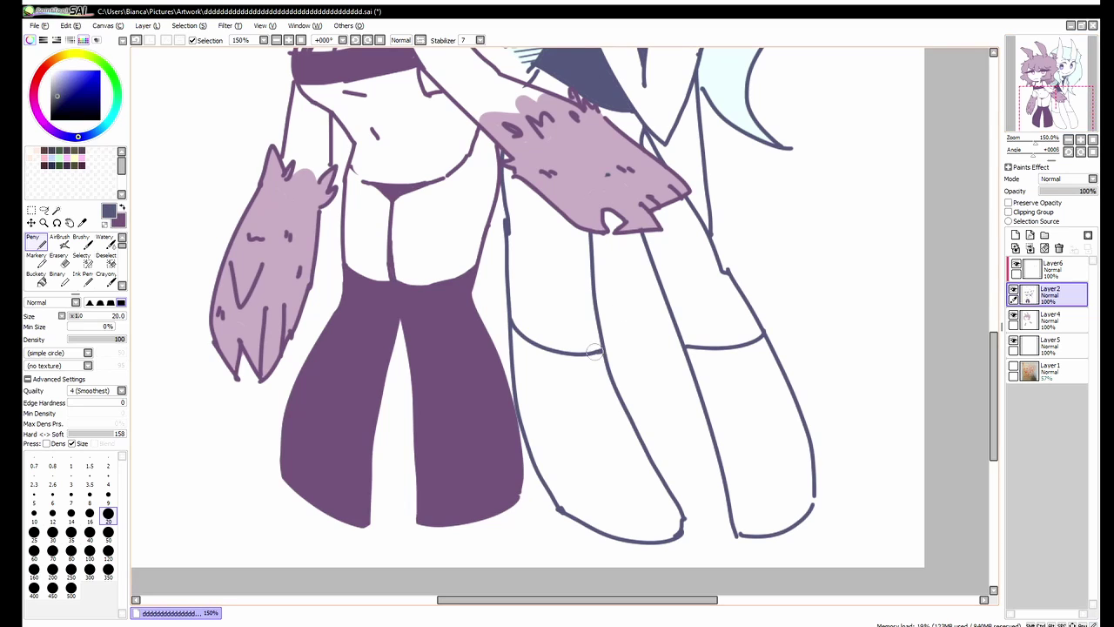
{"action": "key", "text": "e"}
{"action": "left_click_drag", "start_coordinate": [708, 233], "coordinate": [730, 282]}
{"action": "key", "text": "n"}
{"action": "left_click_drag", "start_coordinate": [703, 224], "coordinate": [735, 287]}
- Fill both of the horned character's stockings with dark navy, and widen and round off their lower ends
{"action": "key", "text": "f"}
{"action": "left_click", "coordinate": [805, 500]}
{"action": "left_click", "coordinate": [601, 436]}
{"action": "key", "text": "n"}
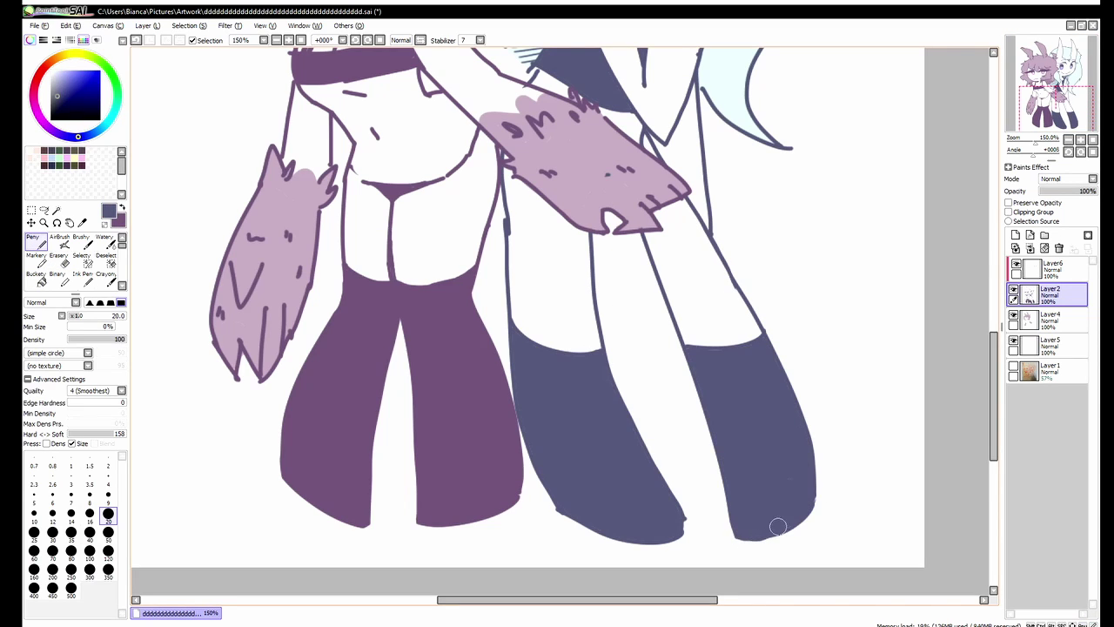
{"action": "mouse_move", "coordinate": [677, 533]}
{"action": "left_mouse_down"}
{"action": "mouse_move", "coordinate": [724, 464]}
{"action": "mouse_move", "coordinate": [784, 503]}
{"action": "left_mouse_up"}
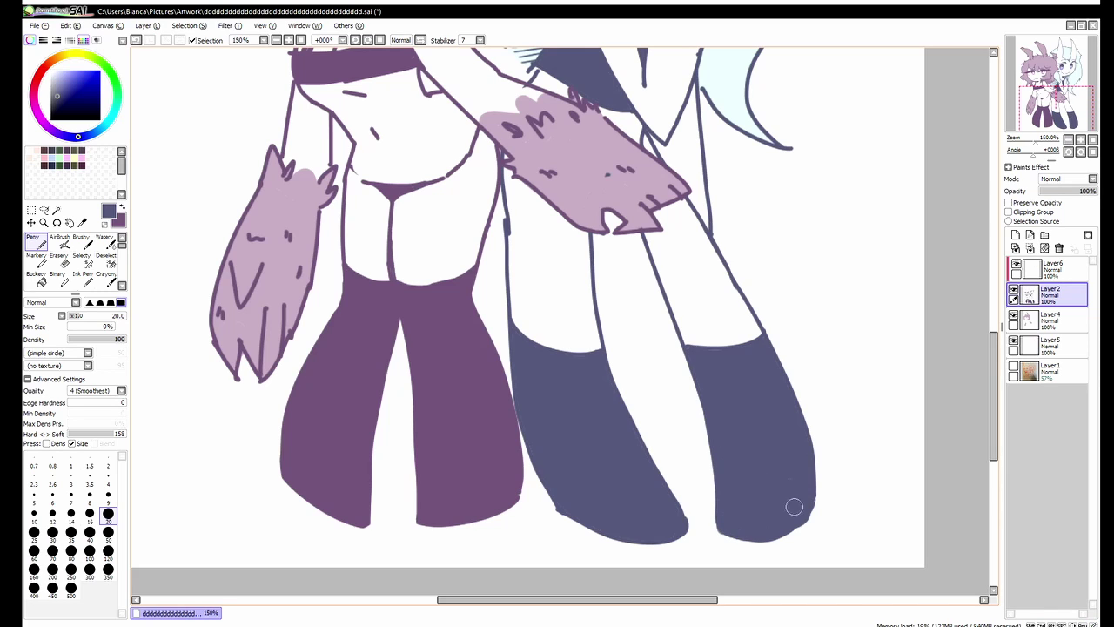
{"action": "key", "text": "e"}
{"action": "key", "text": "n"}
- Widen and round off the lower ends of the long-eared character's dark purple stockings
{"action": "left_click", "coordinate": [421, 463], "text": "alt"}
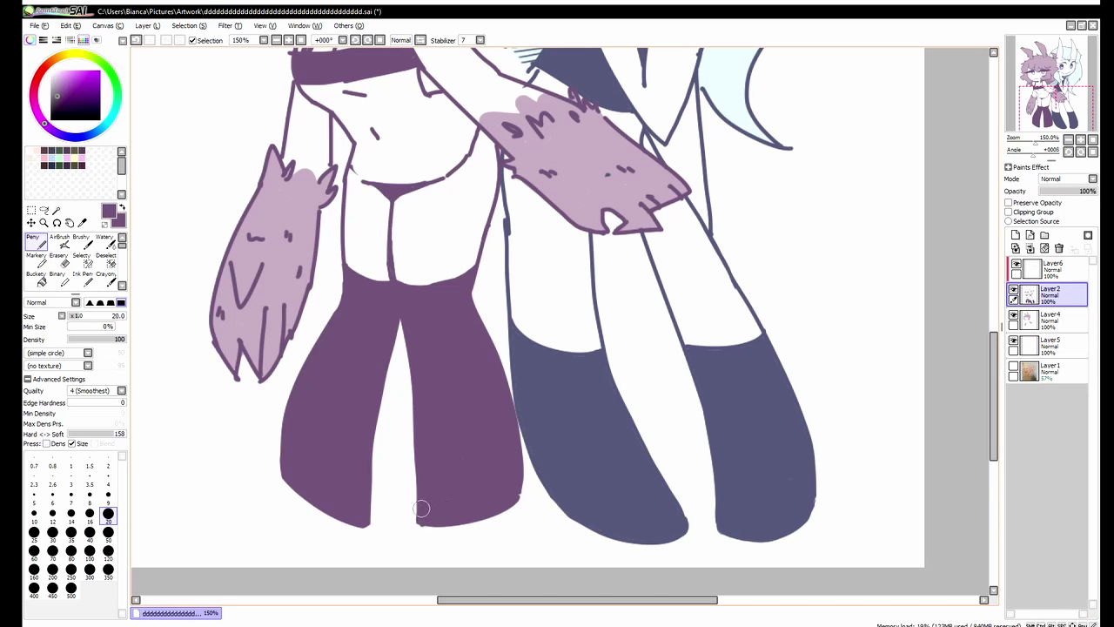
{"action": "mouse_move", "coordinate": [423, 510]}
{"action": "left_mouse_down"}
{"action": "mouse_move", "coordinate": [435, 525]}
{"action": "mouse_move", "coordinate": [423, 515]}
{"action": "mouse_move", "coordinate": [494, 506]}
{"action": "mouse_move", "coordinate": [406, 526]}
{"action": "left_mouse_up"}
{"action": "key", "text": "e"}
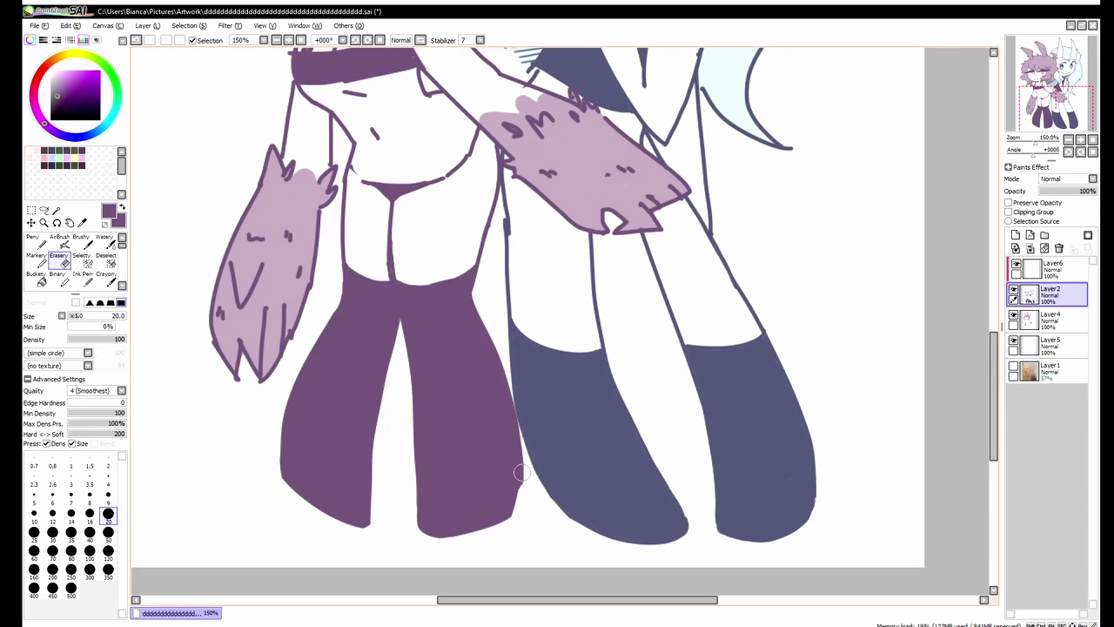
{"action": "left_click_drag", "start_coordinate": [509, 411], "coordinate": [510, 518]}
{"action": "key", "text": "ctrl+z"}
{"action": "key", "text": "n"}
{"action": "key", "text": "e"}
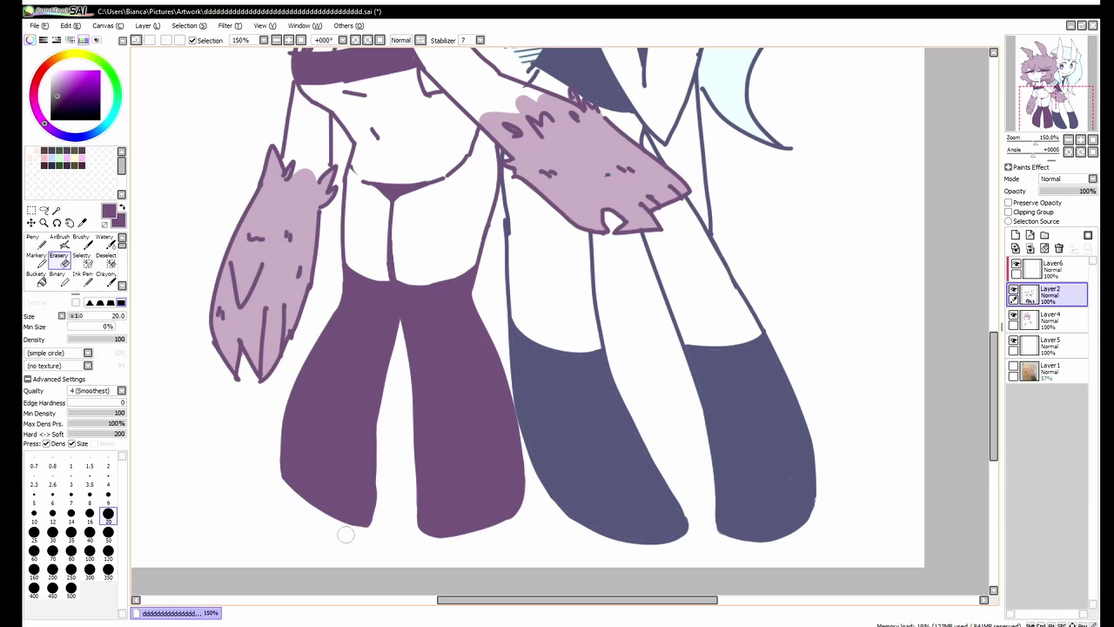
{"action": "left_click_drag", "start_coordinate": [374, 435], "coordinate": [382, 505]}
- Erase parts of the long-eared character's lower belly line to leave a faint broken line, and save the drawing
{"action": "scroll", "coordinate": [427, 497], "scroll_direction": "up", "scroll_amount": 3}
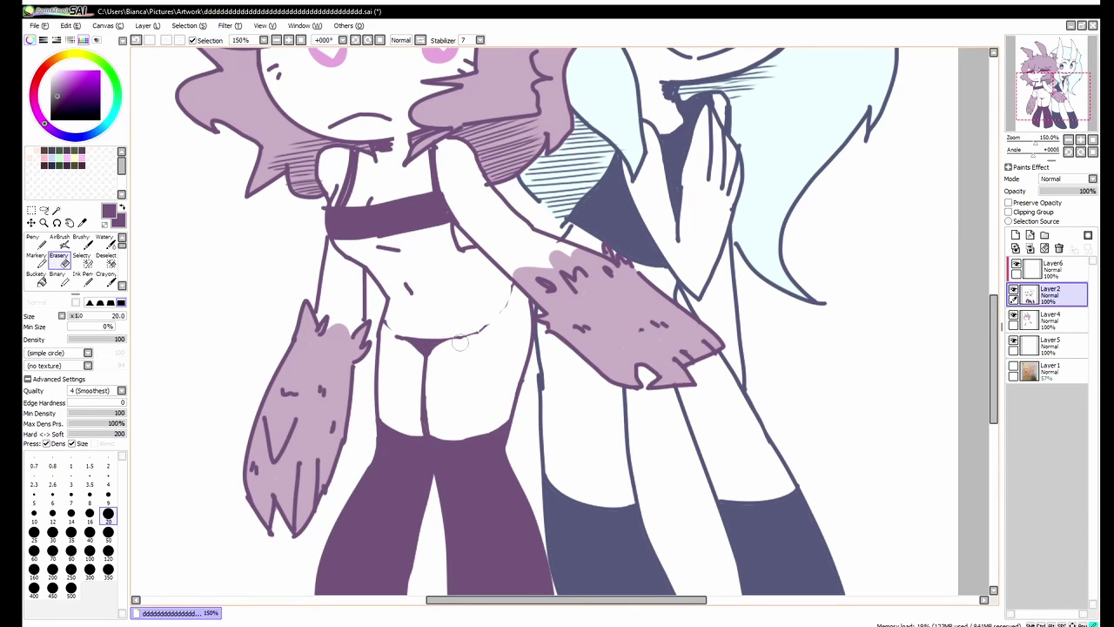
{"action": "scroll", "coordinate": [566, 322], "scroll_direction": "up", "scroll_amount": 2}
{"action": "key", "text": "minus"}
{"action": "key", "text": "minus"}
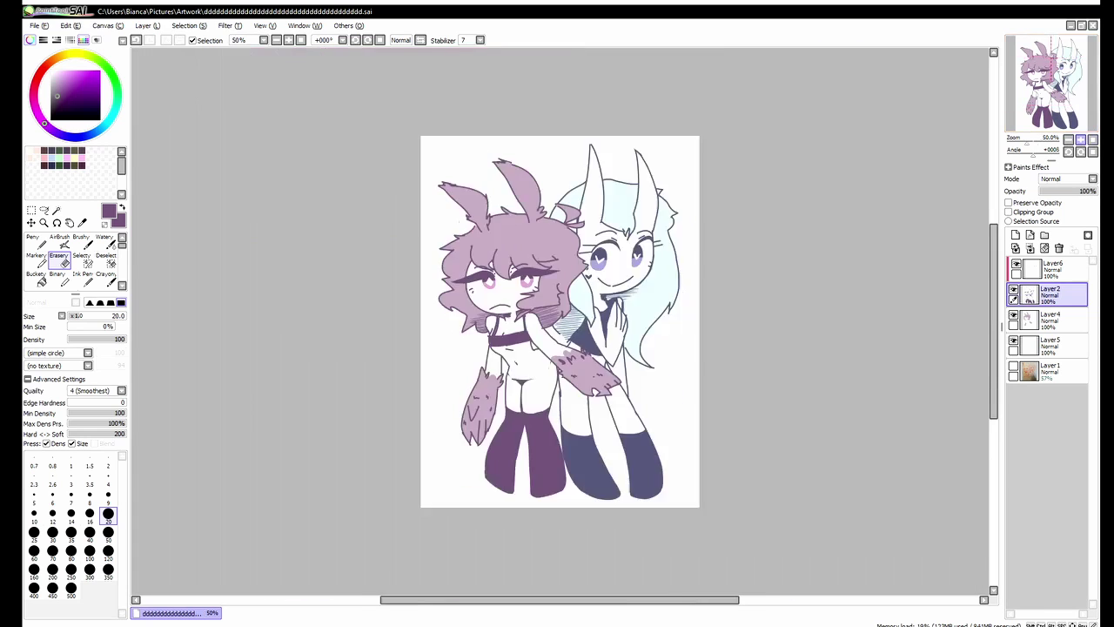
{"action": "key", "text": "plus"}
{"action": "key", "text": "plus"}
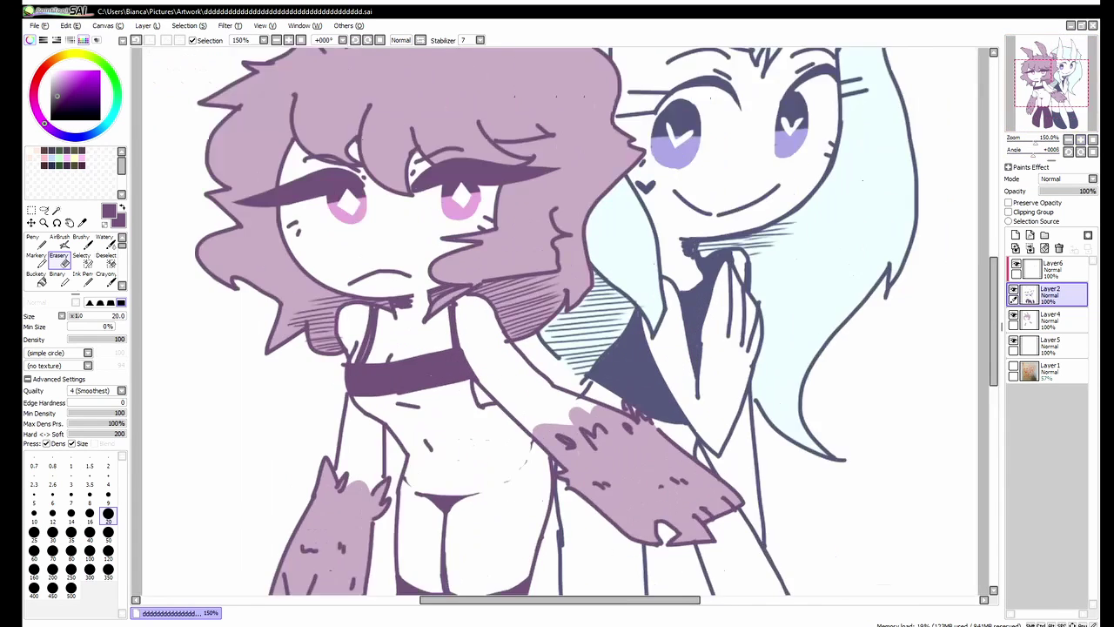
- Clean up the lines below the horned character's elbow and redraw a short navy stroke between the elbow and the furry arm
{"action": "scroll", "coordinate": [566, 322], "scroll_direction": "down", "scroll_amount": 1}
{"action": "left_click", "coordinate": [1051, 320]}
{"action": "left_click_drag", "start_coordinate": [644, 352], "coordinate": [672, 377]}
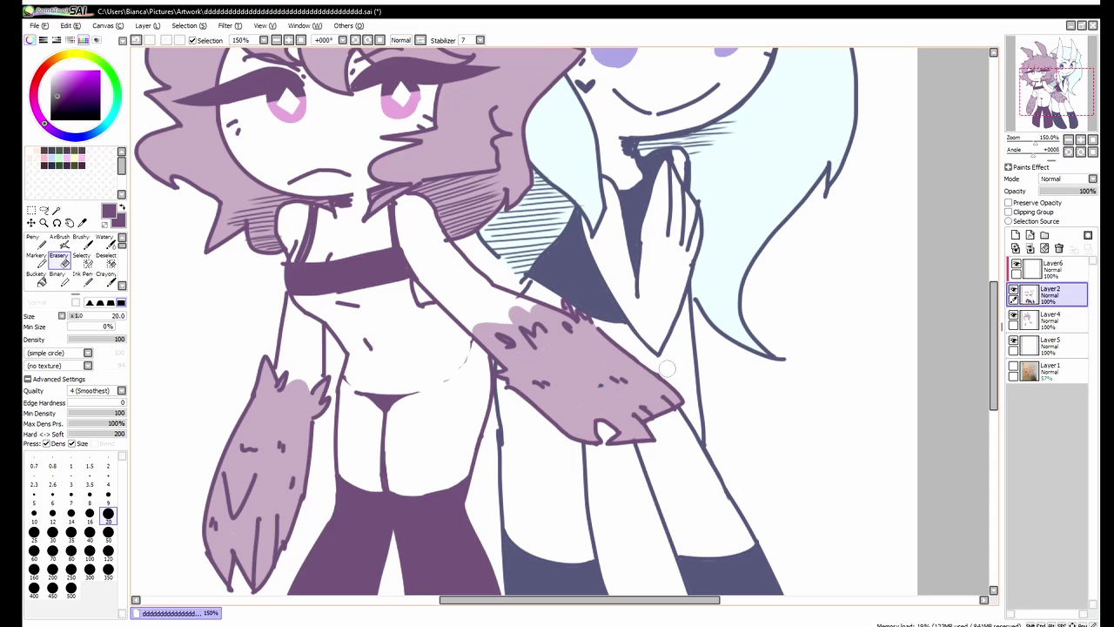
{"action": "left_click", "coordinate": [589, 286], "text": "alt"}
{"action": "key", "text": "n"}
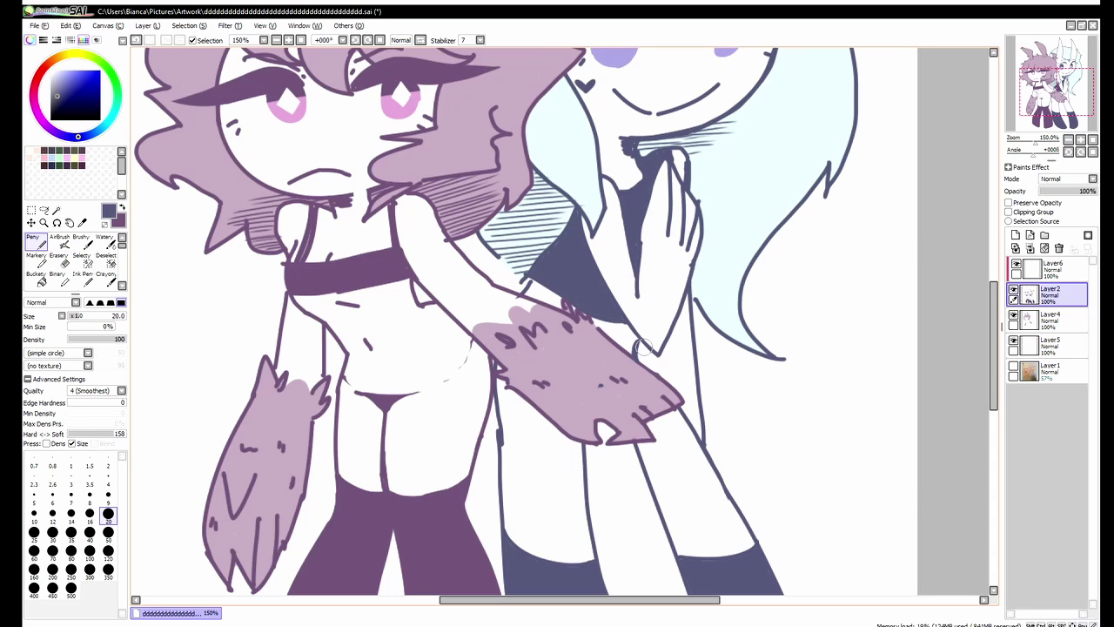
{"action": "left_click", "coordinate": [637, 352], "text": "alt"}
{"action": "key", "text": "e"}
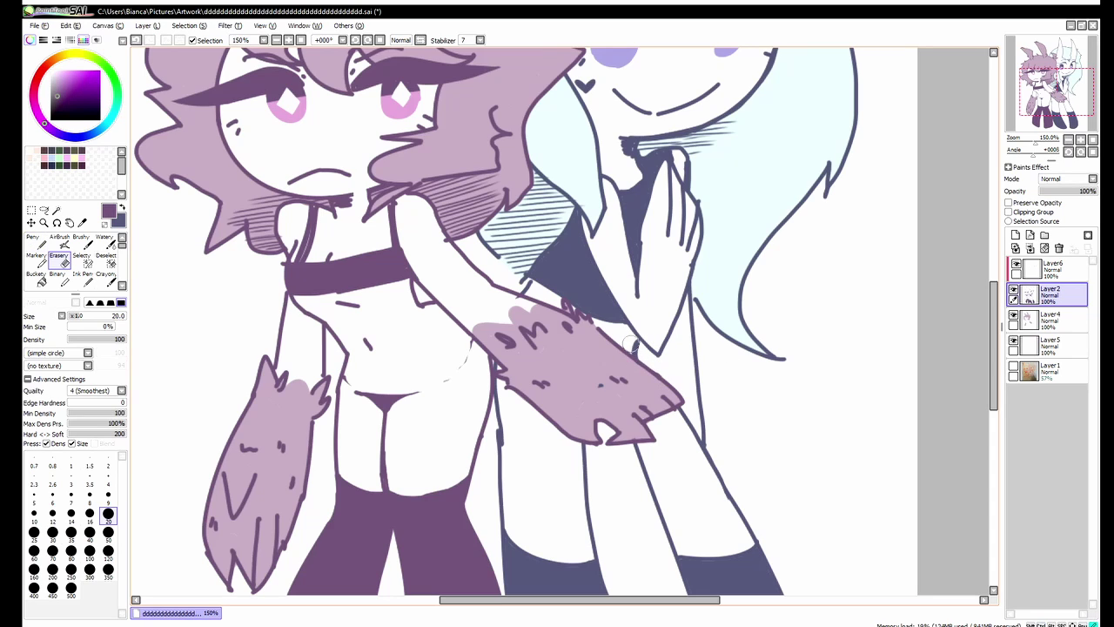
{"action": "key", "text": "n"}
{"action": "left_click", "coordinate": [637, 346], "text": "alt"}
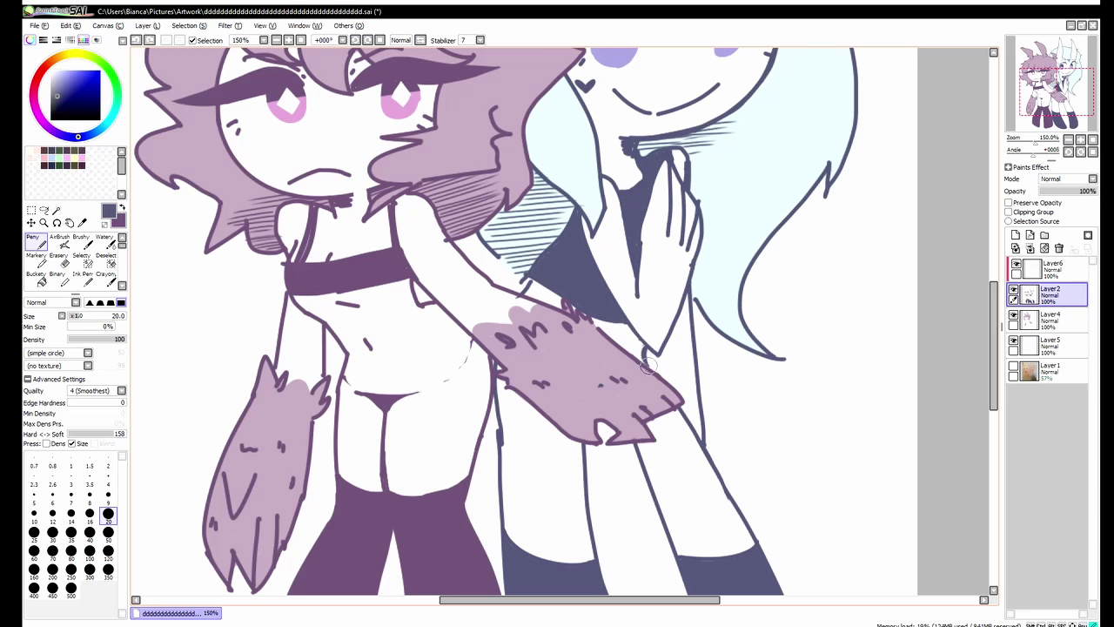
- Merge Layer4 into Layer5 and add a new layer clipped to the merged hair colours
{"action": "key", "text": "minus"}
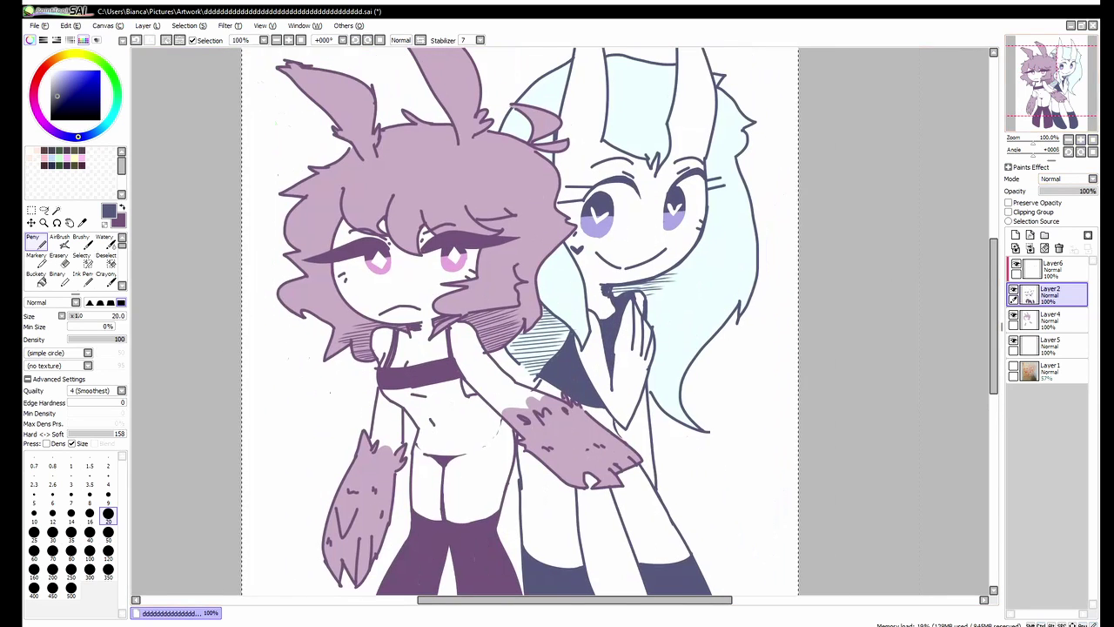
{"action": "left_click", "coordinate": [1048, 320]}
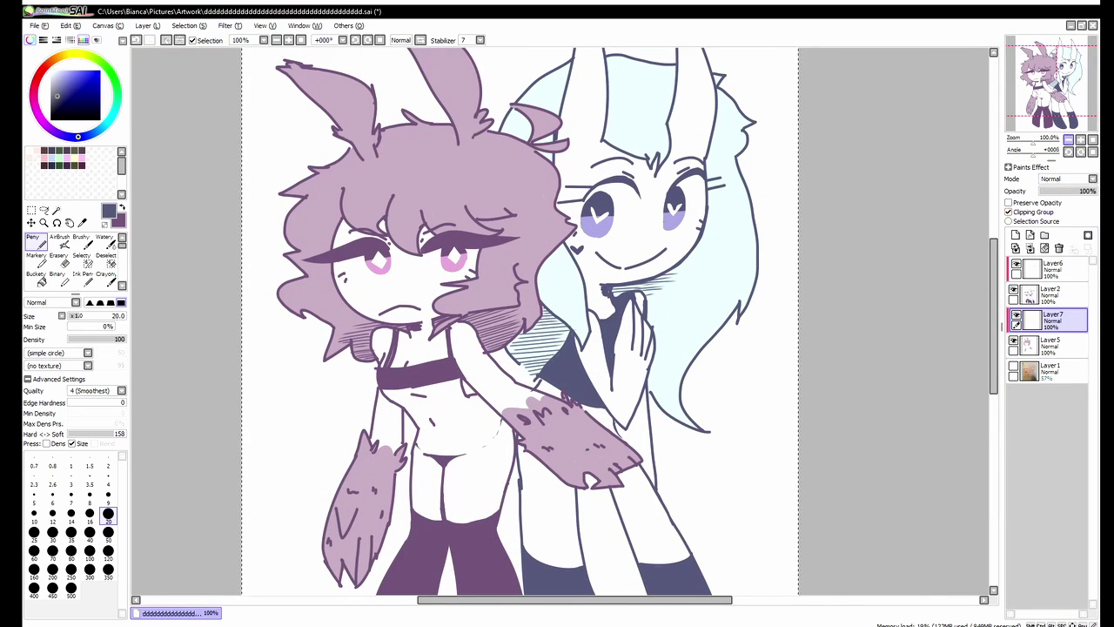
{"action": "key", "text": "plus"}
- Paint the hatched shadows under both sides of the long-eared character's hair dull brownish mauve on the clipped layer
{"action": "left_click", "coordinate": [389, 315], "text": "alt"}
{"action": "mouse_move", "coordinate": [366, 391]}
{"action": "left_mouse_down"}
{"action": "mouse_move", "coordinate": [409, 428]}
{"action": "mouse_move", "coordinate": [423, 409]}
{"action": "left_mouse_up"}
{"action": "mouse_move", "coordinate": [348, 367]}
{"action": "left_mouse_down"}
{"action": "mouse_move", "coordinate": [430, 333]}
{"action": "mouse_move", "coordinate": [353, 375]}
{"action": "mouse_move", "coordinate": [390, 372]}
{"action": "left_mouse_up"}
{"action": "left_click_drag", "start_coordinate": [574, 417], "coordinate": [642, 371]}
{"action": "mouse_move", "coordinate": [556, 387]}
{"action": "left_mouse_down"}
{"action": "mouse_move", "coordinate": [490, 385]}
{"action": "mouse_move", "coordinate": [606, 364]}
{"action": "mouse_move", "coordinate": [561, 366]}
{"action": "mouse_move", "coordinate": [655, 356]}
{"action": "left_mouse_up"}
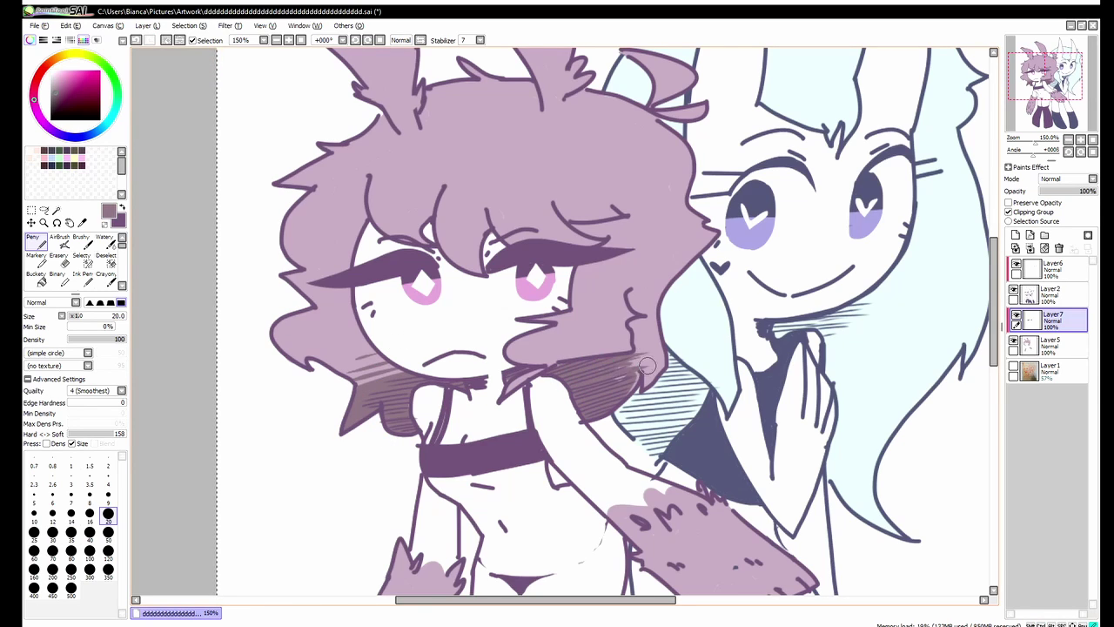
{"action": "mouse_move", "coordinate": [623, 394]}
{"action": "left_mouse_down"}
{"action": "mouse_move", "coordinate": [637, 345]}
{"action": "mouse_move", "coordinate": [663, 334]}
{"action": "left_mouse_up"}
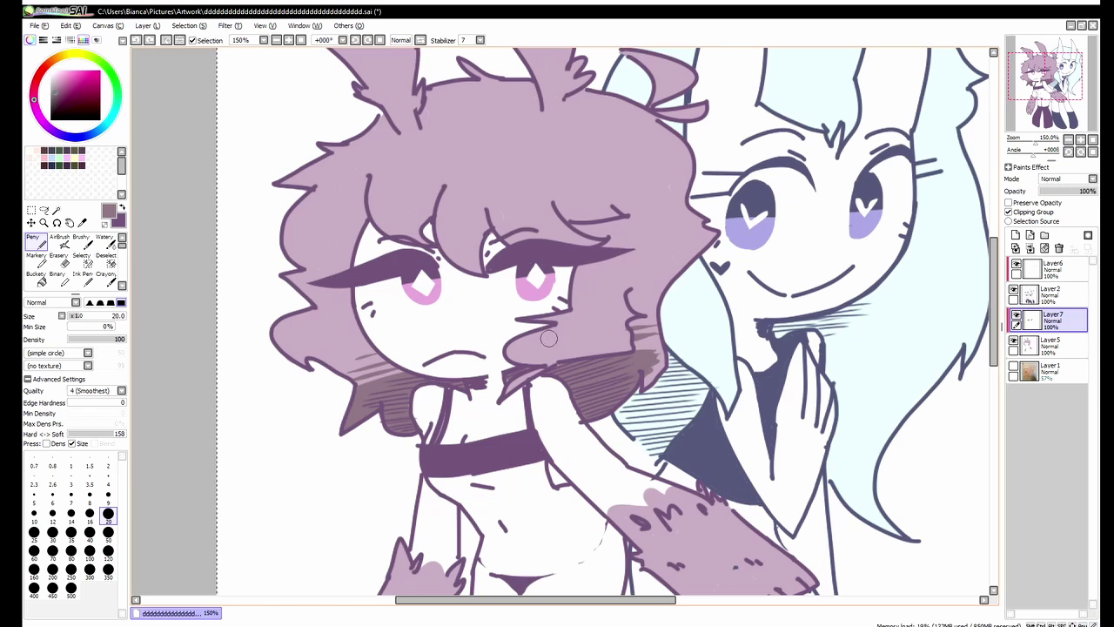
- Shade the long-eared character's ear base, bow-shaped tuft and lowered furry forearm with the same dull brownish mauve
{"action": "scroll", "coordinate": [557, 340], "scroll_direction": "up", "scroll_amount": 3}
{"action": "left_click_drag", "start_coordinate": [543, 204], "coordinate": [568, 180]}
{"action": "left_click_drag", "start_coordinate": [634, 211], "coordinate": [668, 181]}
{"action": "scroll", "coordinate": [663, 184], "scroll_direction": "down", "scroll_amount": 10}
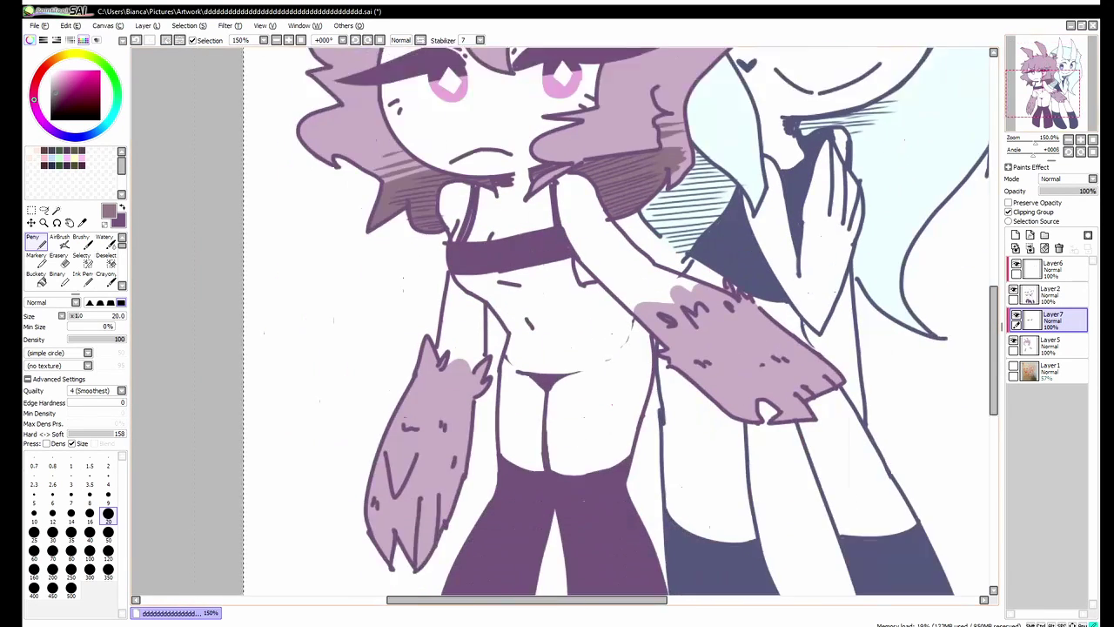
{"action": "left_click_drag", "start_coordinate": [454, 361], "coordinate": [440, 444]}
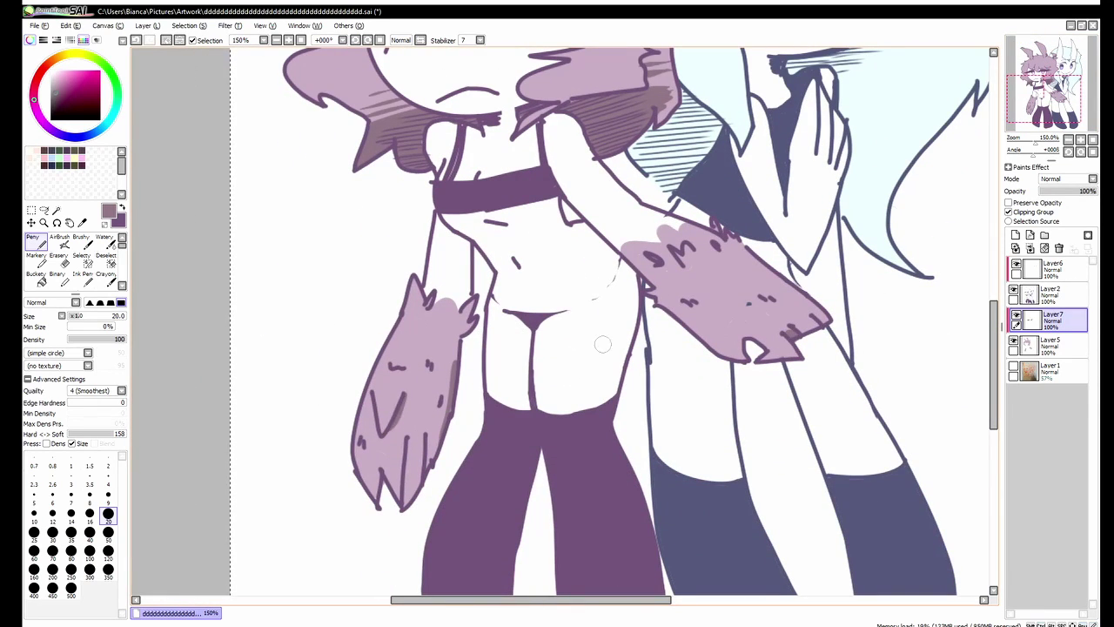
- Paint the horned character's hatched hair shadows behind the shoulder and below the chin muted grey teal
{"action": "scroll", "coordinate": [393, 428], "scroll_direction": "up", "scroll_amount": 8}
{"action": "left_click", "coordinate": [548, 396], "text": "alt"}
{"action": "mouse_move", "coordinate": [552, 393]}
{"action": "left_mouse_down"}
{"action": "mouse_move", "coordinate": [514, 431]}
{"action": "mouse_move", "coordinate": [548, 435]}
{"action": "mouse_move", "coordinate": [564, 368]}
{"action": "left_mouse_up"}
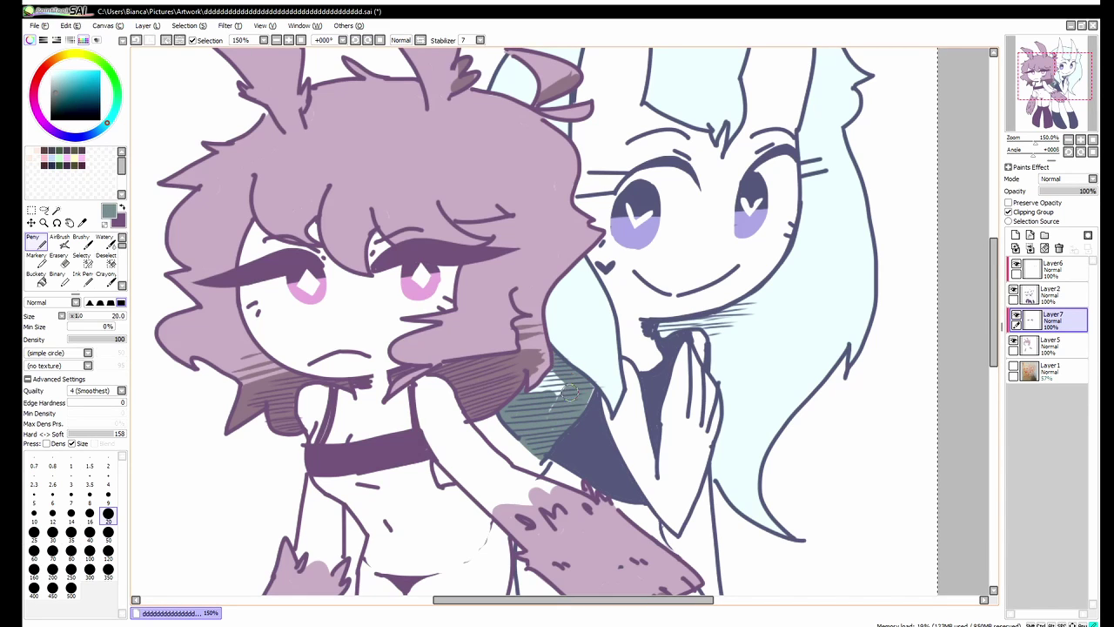
{"action": "left_click_drag", "start_coordinate": [730, 315], "coordinate": [663, 329]}
{"action": "left_click_drag", "start_coordinate": [754, 300], "coordinate": [718, 365]}
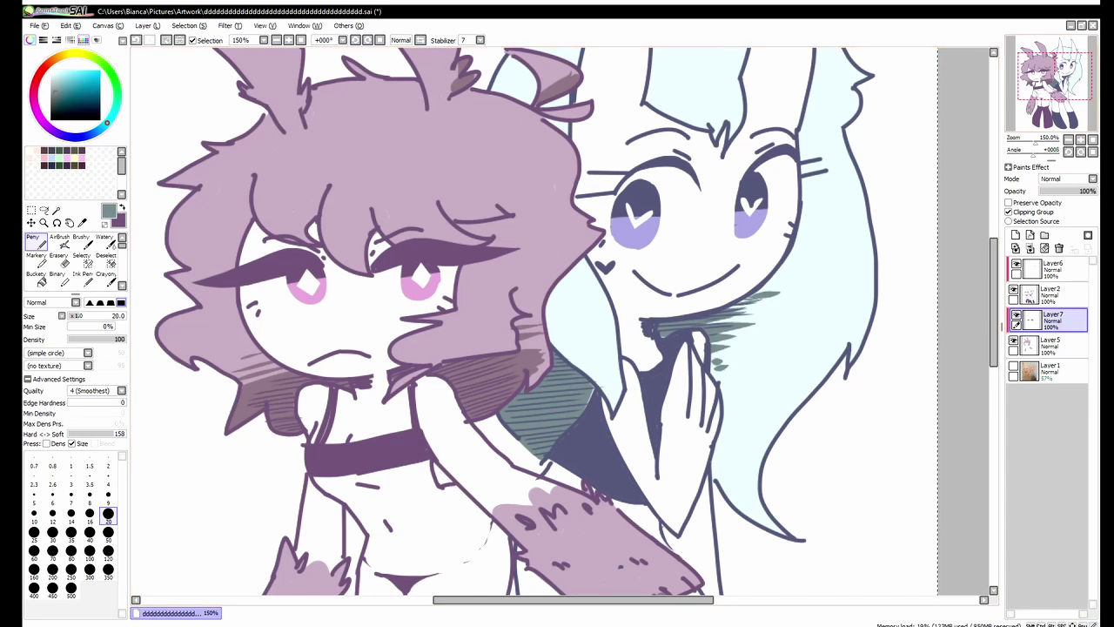
- Add a new layer beneath Layer5, save the drawing, and shade the upper whites of the long-eared character's eyes pale greyish lavender
{"action": "key", "text": "Home"}
{"action": "left_click", "coordinate": [1016, 235]}
{"action": "key", "text": "ctrl+s"}
{"action": "left_click", "coordinate": [53, 80]}
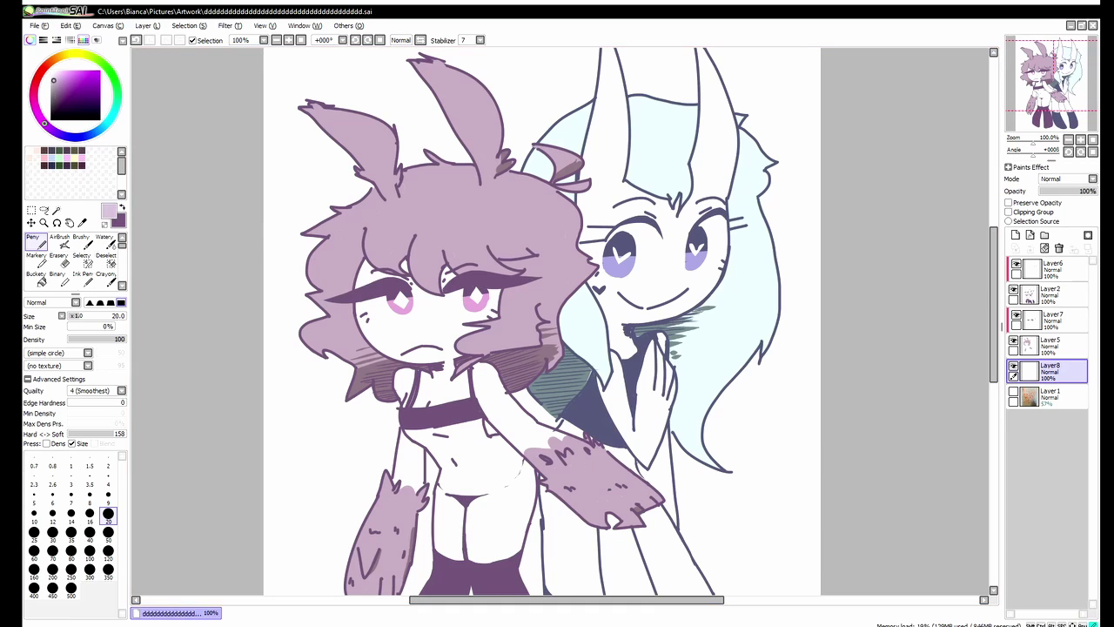
{"action": "left_click_drag", "start_coordinate": [356, 302], "coordinate": [463, 296]}
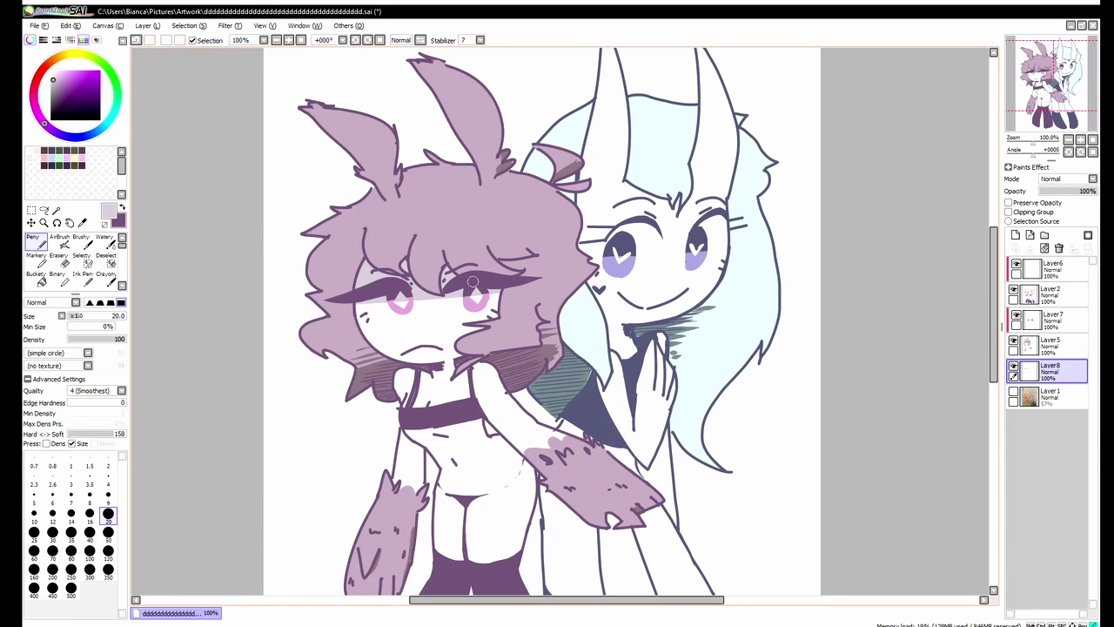
{"action": "key", "text": "e"}
- Shade the upper whites of the horned character's eyes pale greyish lavender beneath the lashes
{"action": "key", "text": "ctrl+a"}
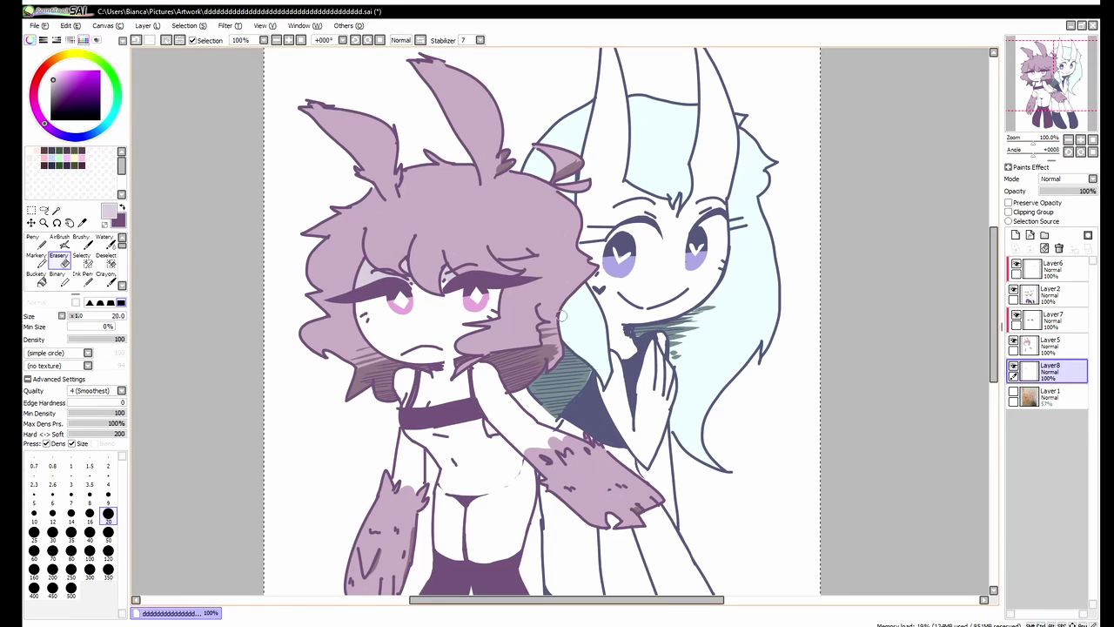
{"action": "key", "text": "n"}
{"action": "left_click_drag", "start_coordinate": [728, 223], "coordinate": [626, 231]}
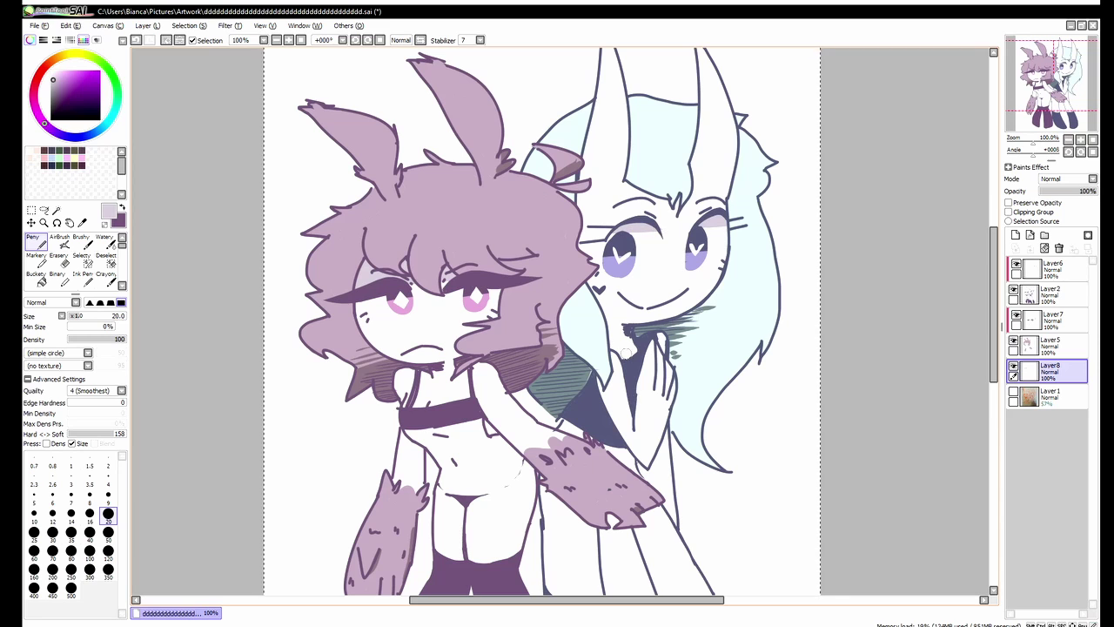
- Shade the skin beneath both characters' chins, under the long-eared character's top and along the arms pale greyish lavender, and save the drawing
{"action": "left_click_drag", "start_coordinate": [498, 416], "coordinate": [480, 441]}
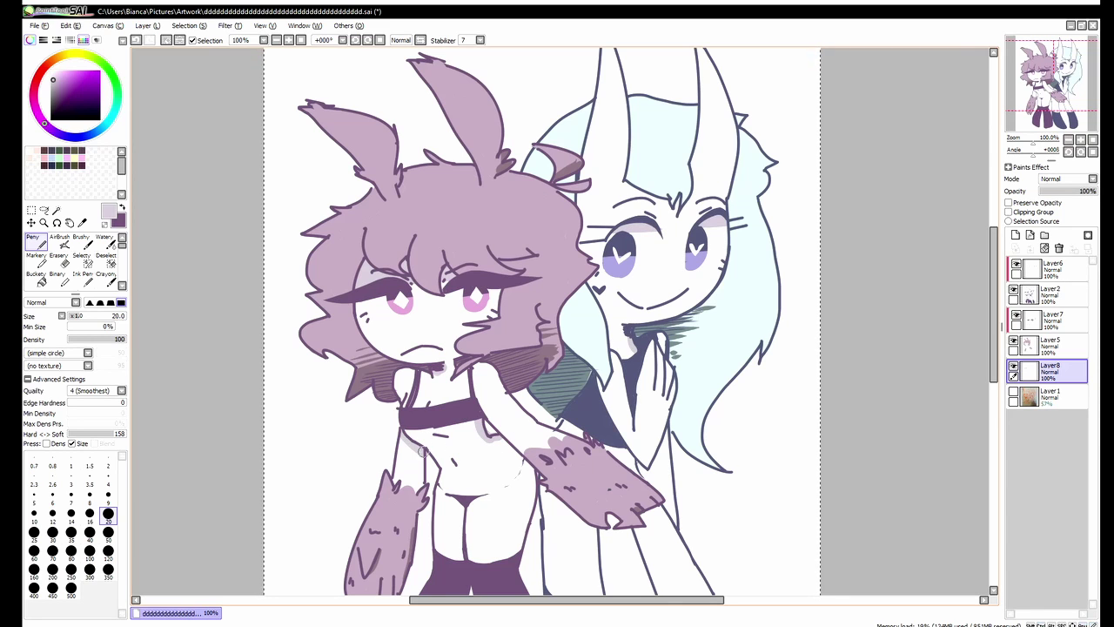
{"action": "left_click_drag", "start_coordinate": [599, 439], "coordinate": [630, 330]}
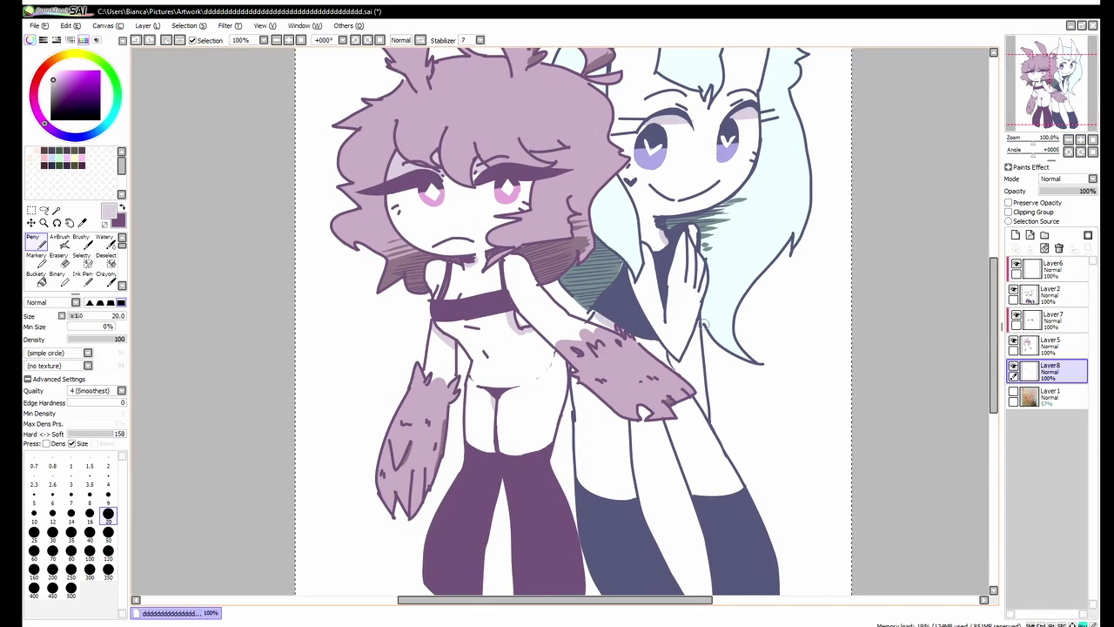
{"action": "scroll", "coordinate": [630, 330], "scroll_direction": "down", "scroll_amount": 2}
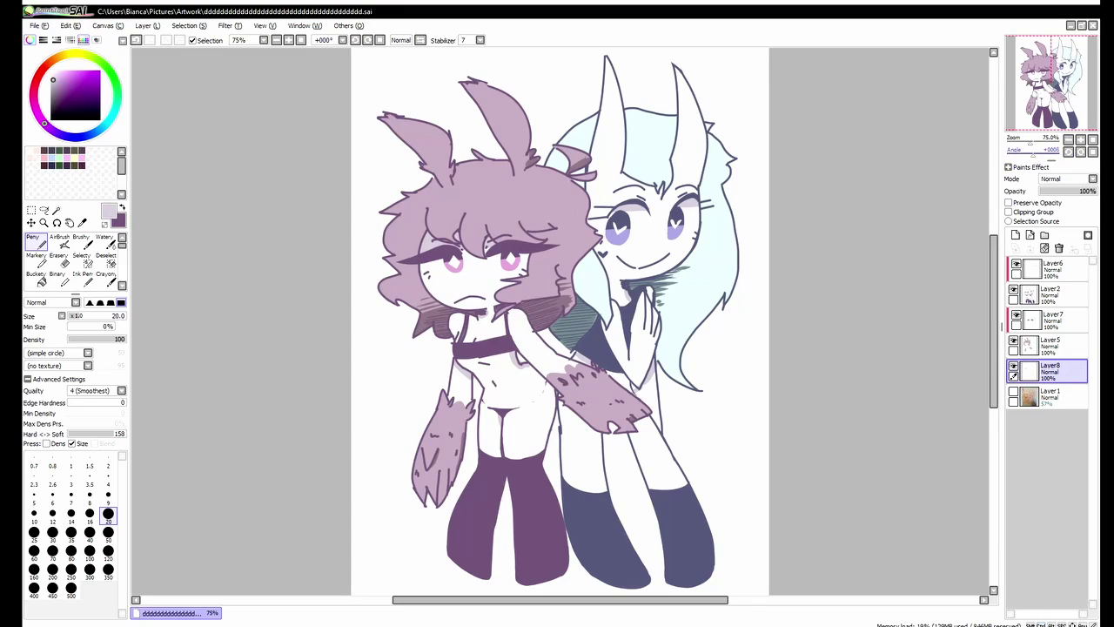
- Paint a row of round pale pink highlights across the top of the long-eared character's hair on Layer7
{"action": "scroll", "coordinate": [630, 330], "scroll_direction": "up", "scroll_amount": 2}
{"action": "left_click", "coordinate": [1052, 320]}
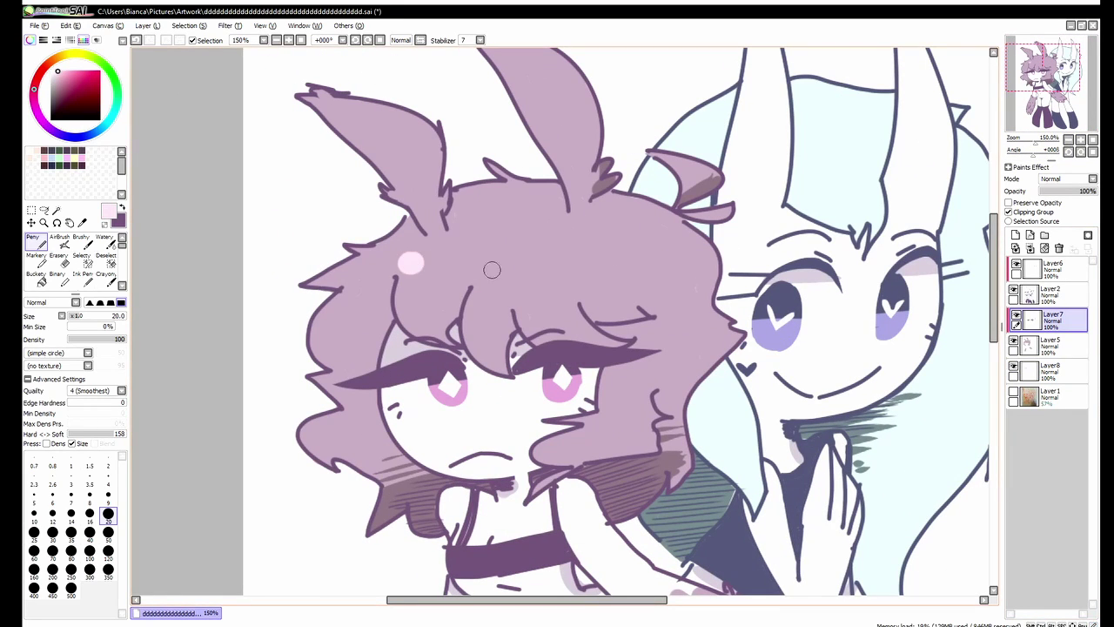
{"action": "key", "text": "ctrl+z"}
{"action": "key", "text": "ctrl+z"}
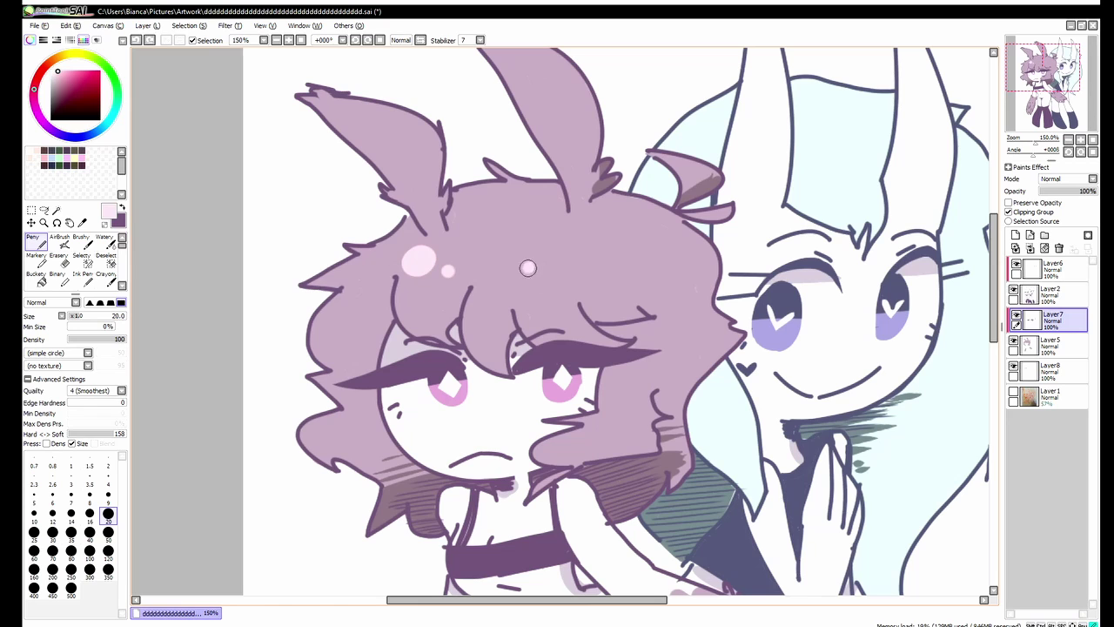
{"action": "left_click_drag", "start_coordinate": [597, 266], "coordinate": [510, 293]}
- Paint round near-white highlights on the horned character's pale blue hair and save the drawing
{"action": "left_click", "coordinate": [737, 192], "text": "alt"}
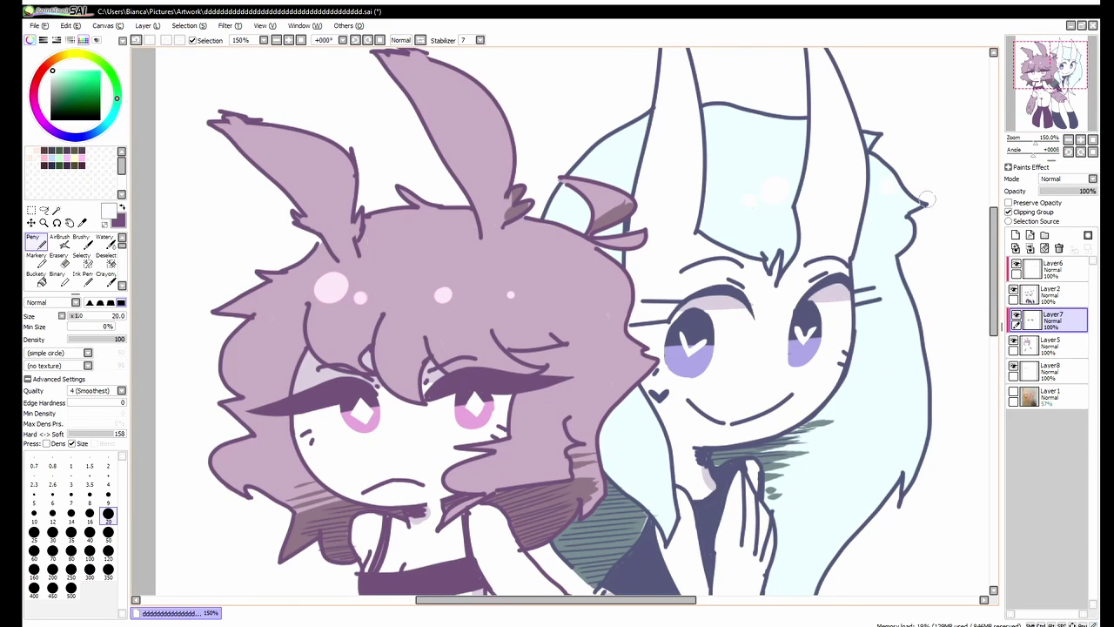
{"action": "key", "text": "ctrl+s"}
{"action": "scroll", "coordinate": [926, 201], "scroll_direction": "down", "scroll_amount": 2}
{"action": "scroll", "coordinate": [559, 322], "scroll_direction": "down", "scroll_amount": 1}
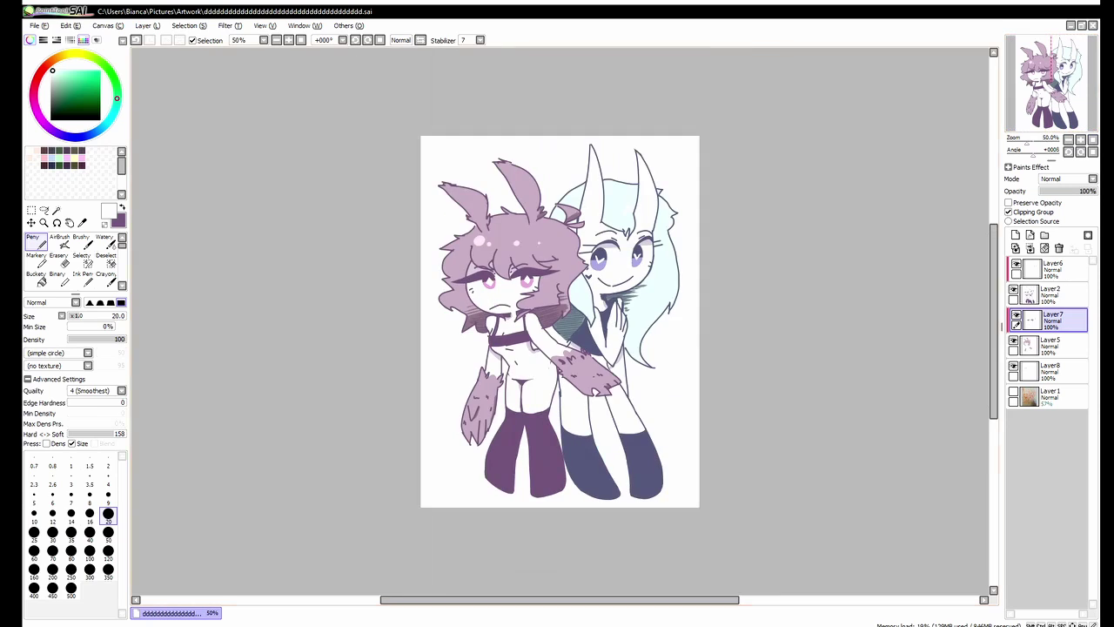
- Add a new layer directly above Layer1 and fill the background with a very pale lavender off-white
{"action": "key", "text": "ctrl+shift+n"}
{"action": "left_click", "coordinate": [45, 65]}
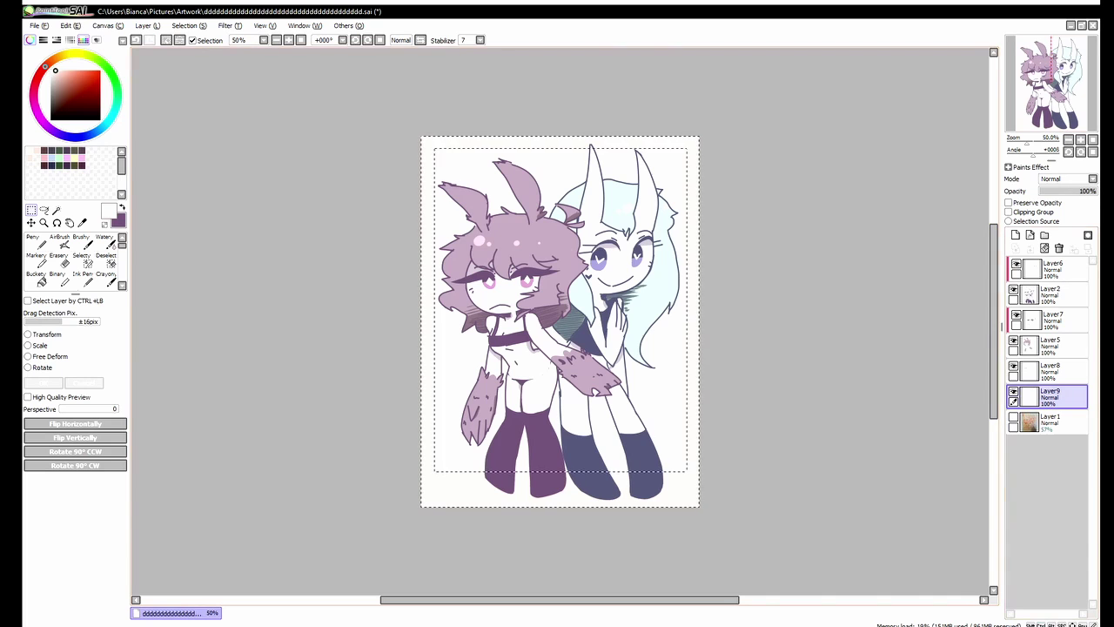
{"action": "mouse_move", "coordinate": [55, 69]}
{"action": "left_mouse_down"}
{"action": "mouse_move", "coordinate": [74, 137]}
{"action": "mouse_move", "coordinate": [52, 130]}
{"action": "left_mouse_up"}
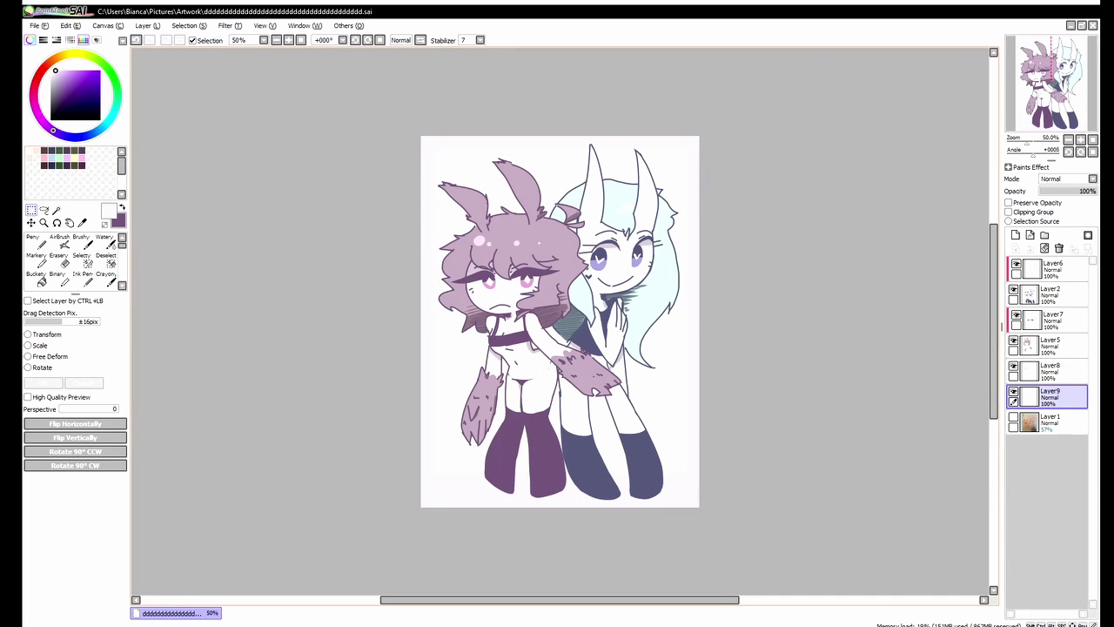
- Erase the long-eared character's double-lined shoulder strap above the chest band on Layer2, ready for redrawing with the size 9 pen
{"action": "scroll", "coordinate": [560, 322], "scroll_direction": "up", "scroll_amount": 4}
{"action": "left_click", "coordinate": [1048, 294]}
{"action": "key", "text": "n"}
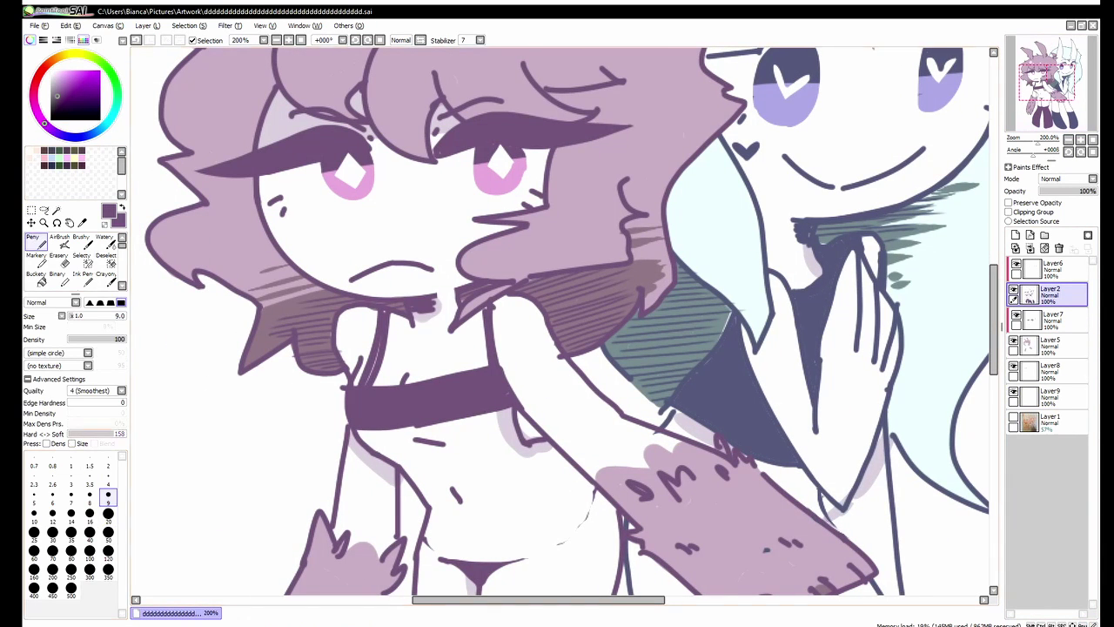
{"action": "key", "text": "e"}
{"action": "left_click_drag", "start_coordinate": [376, 347], "coordinate": [379, 320]}
{"action": "key", "text": "n"}
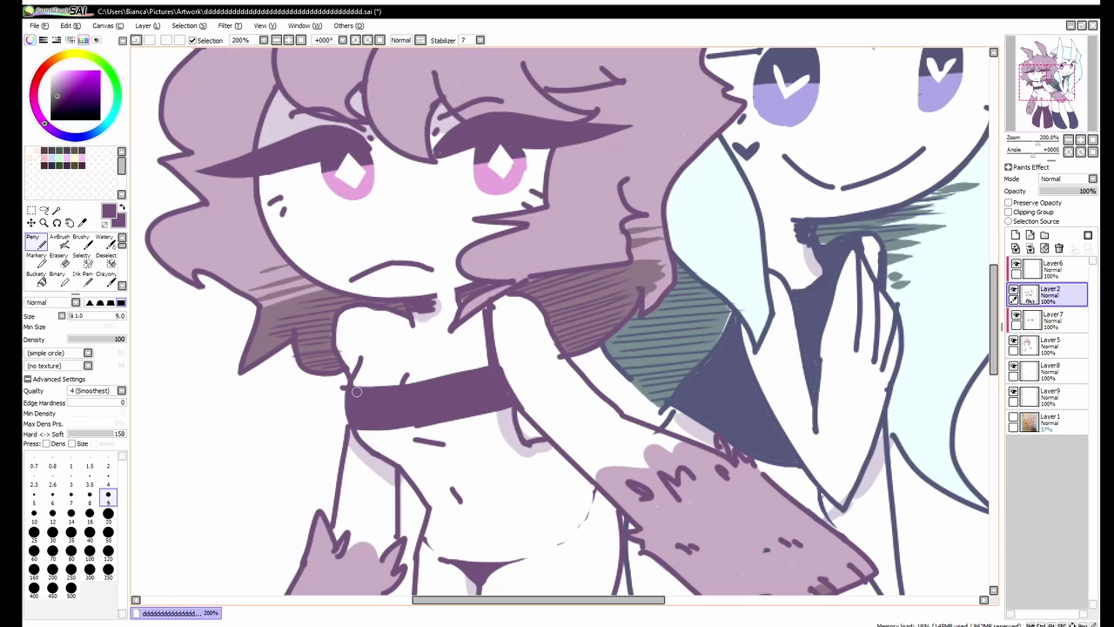